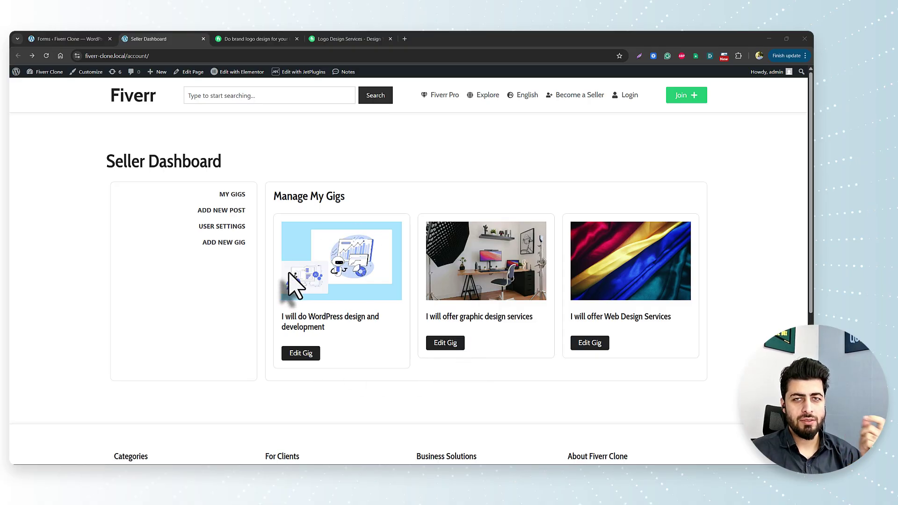
- Open the seller dashboard's User Settings page and compare its profile form with the JetEngine forms list
click(222, 227)
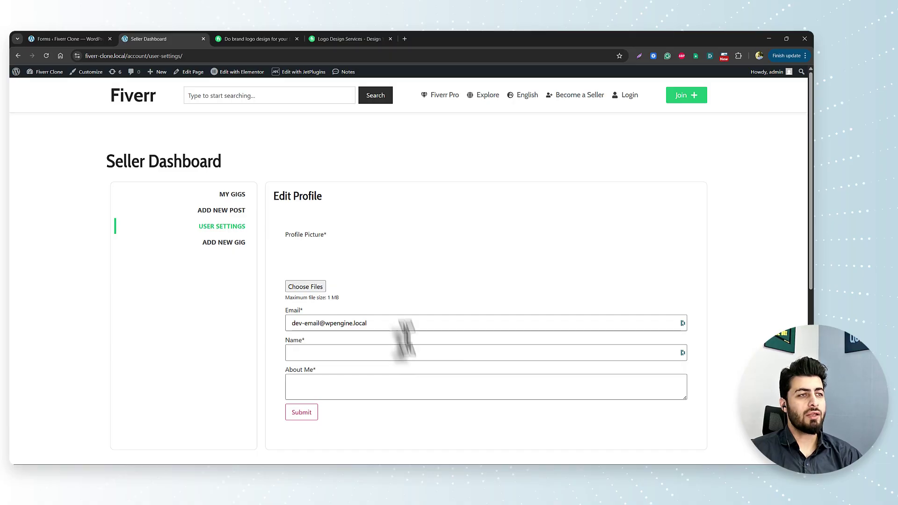
click(70, 39)
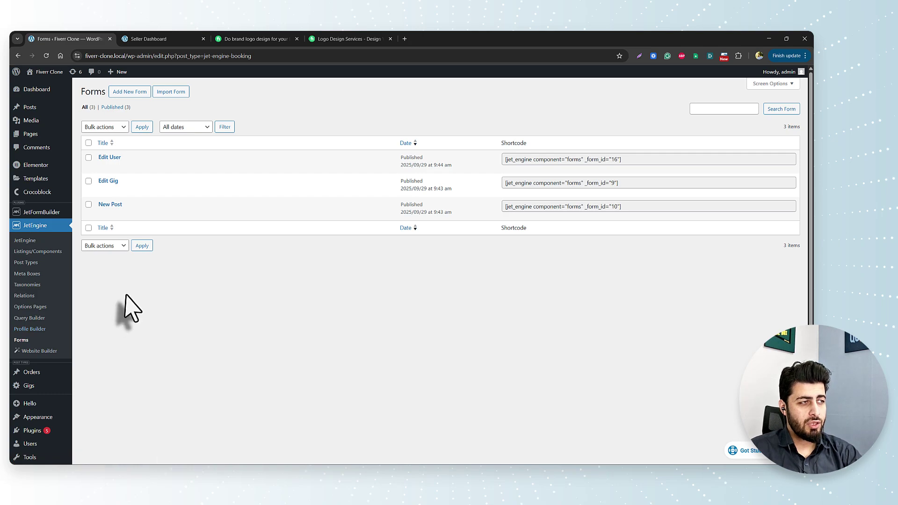
mouse_move(105, 191)
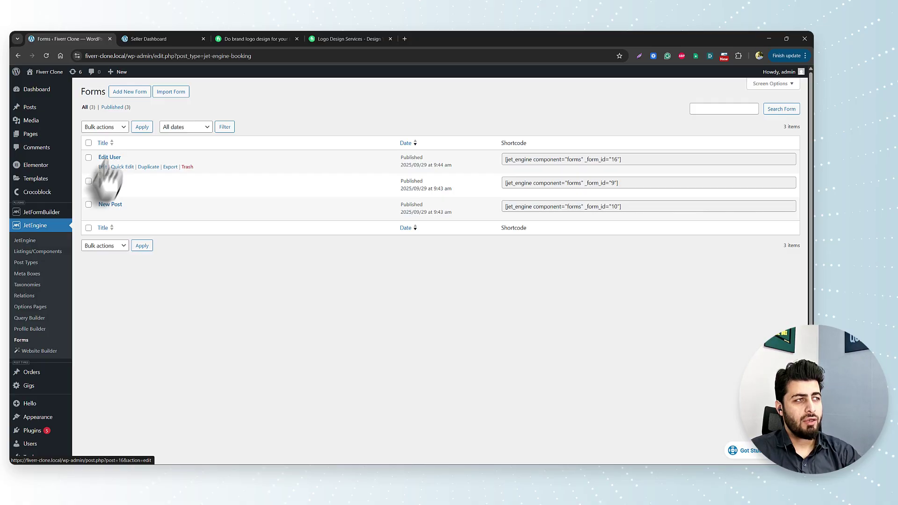
click(133, 37)
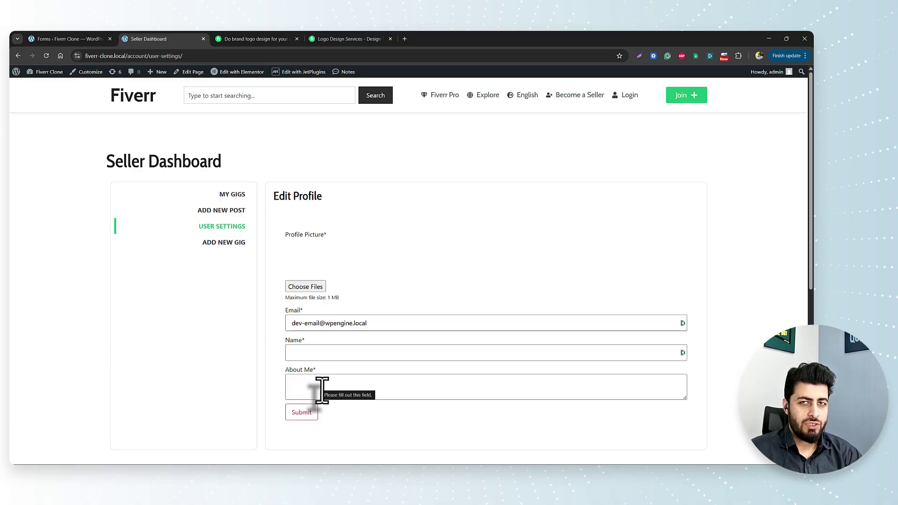
- Open the JetEngine meta boxes in a new tab and review the meta fields of the User Settings meta box
click(60, 39)
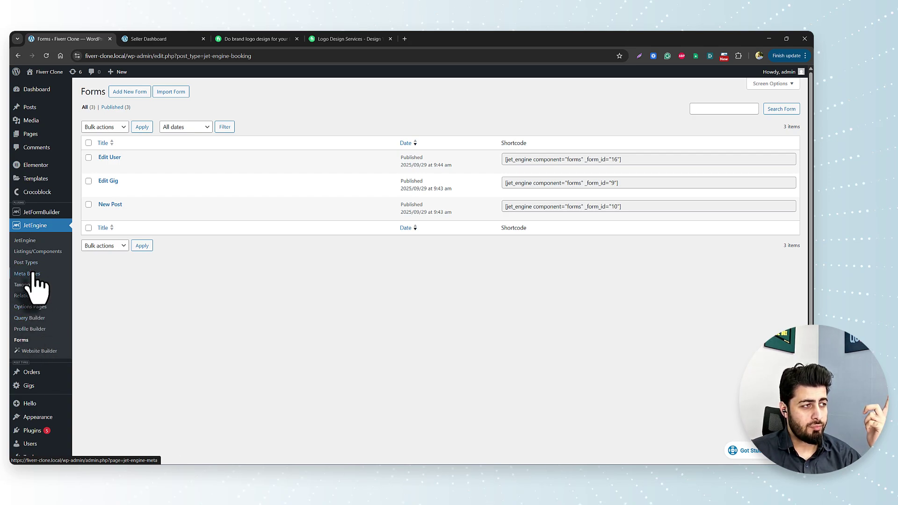
right_click(36, 282)
click(42, 282)
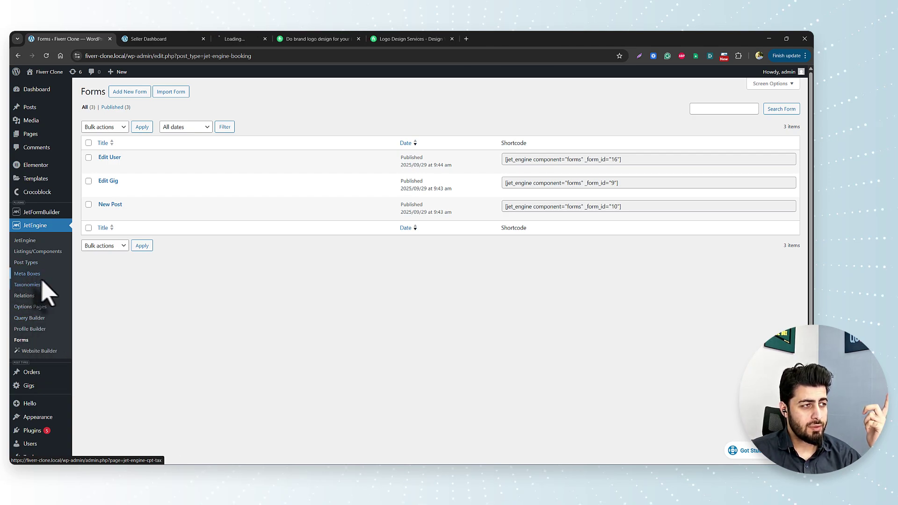
click(245, 39)
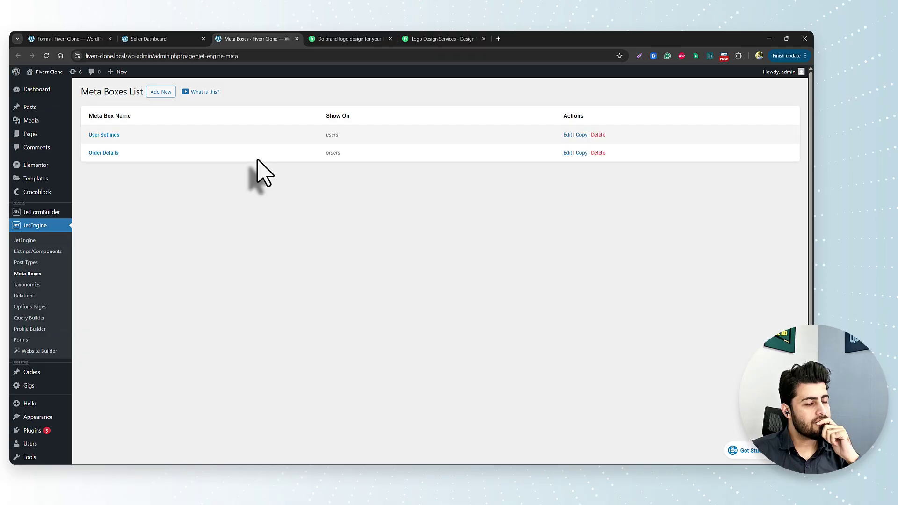
click(104, 136)
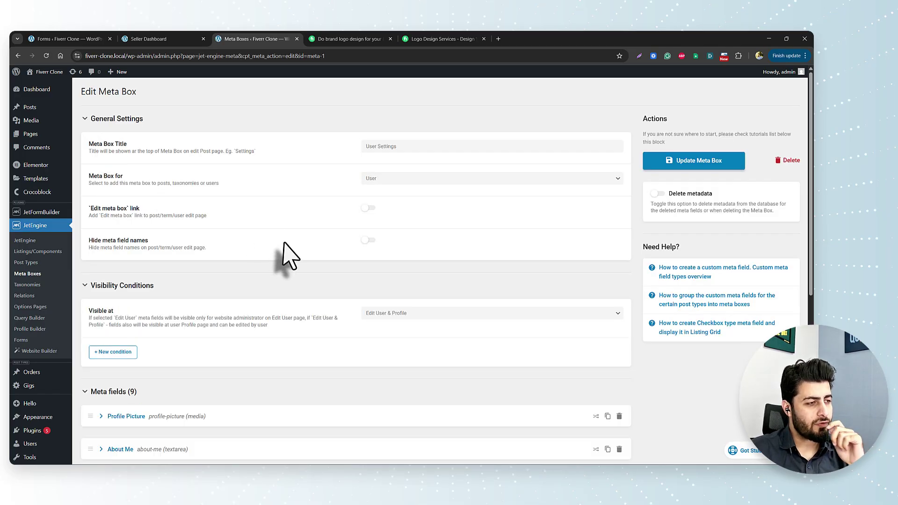
scroll(309, 323, down, 4)
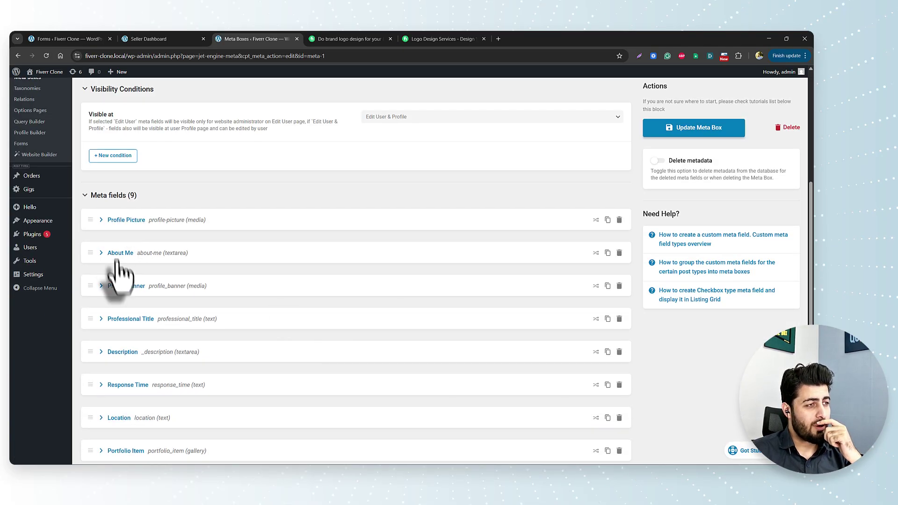
scroll(125, 322, down, 2)
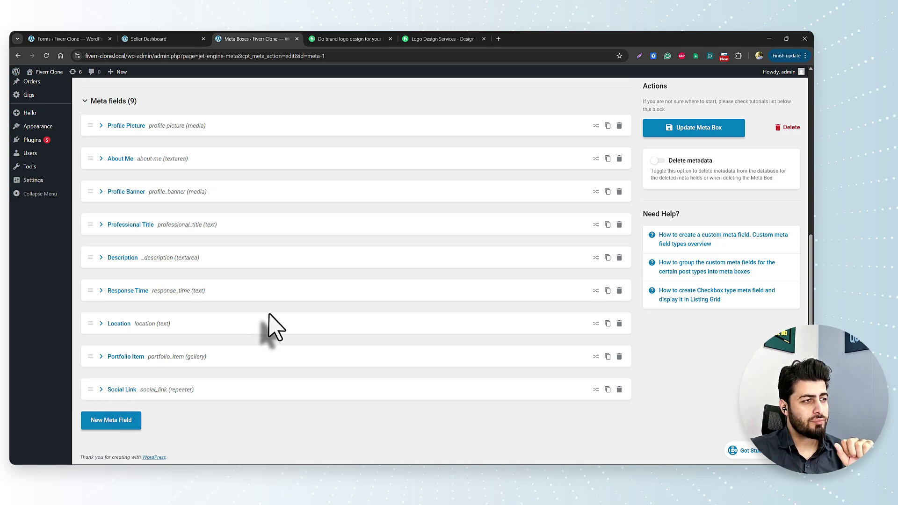
scroll(276, 329, up, 1)
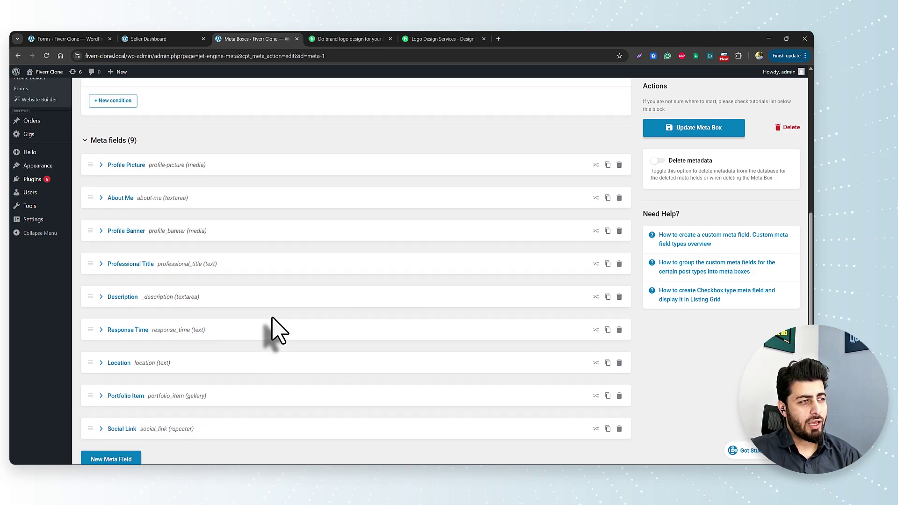
- Compare the dashboard's profile form with the User Settings meta fields and open the Edit User form for editing
click(143, 38)
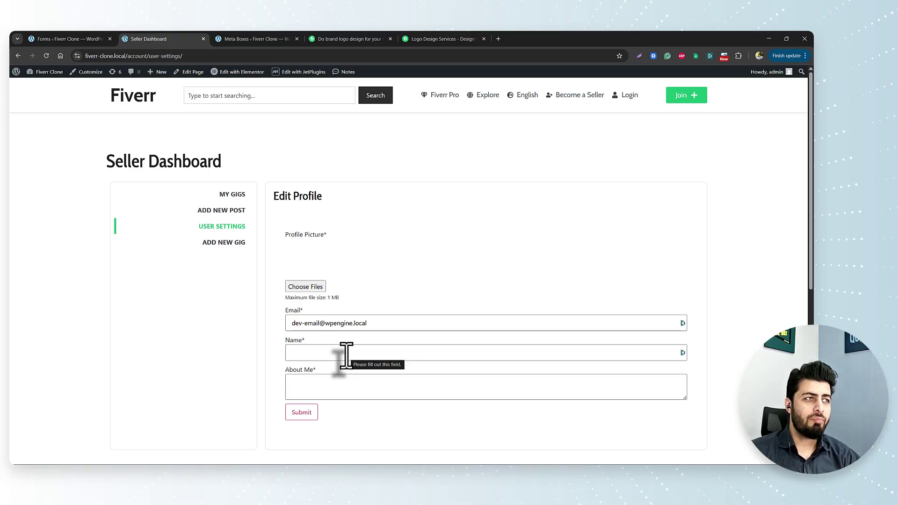
click(254, 39)
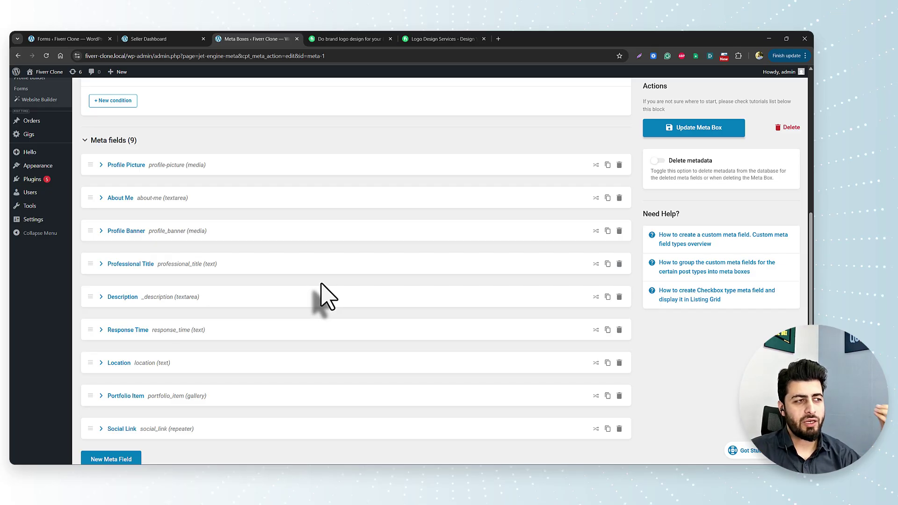
click(78, 38)
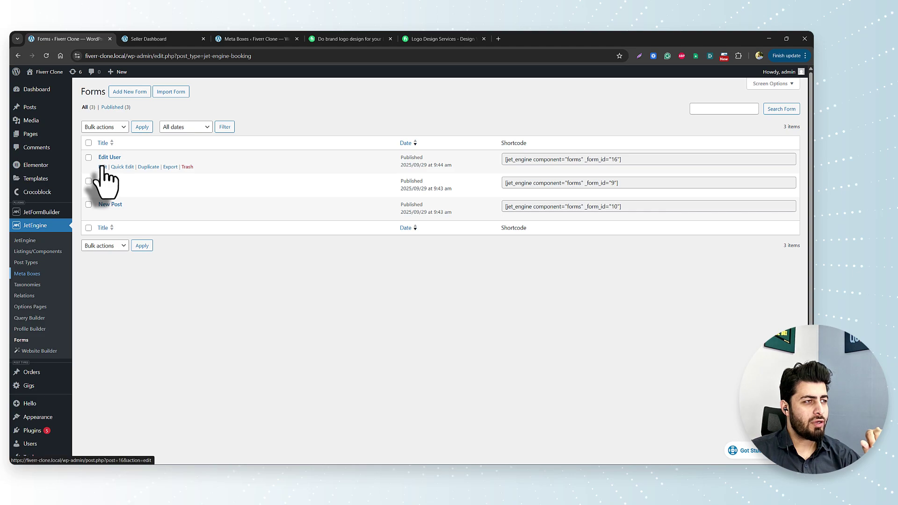
click(103, 167)
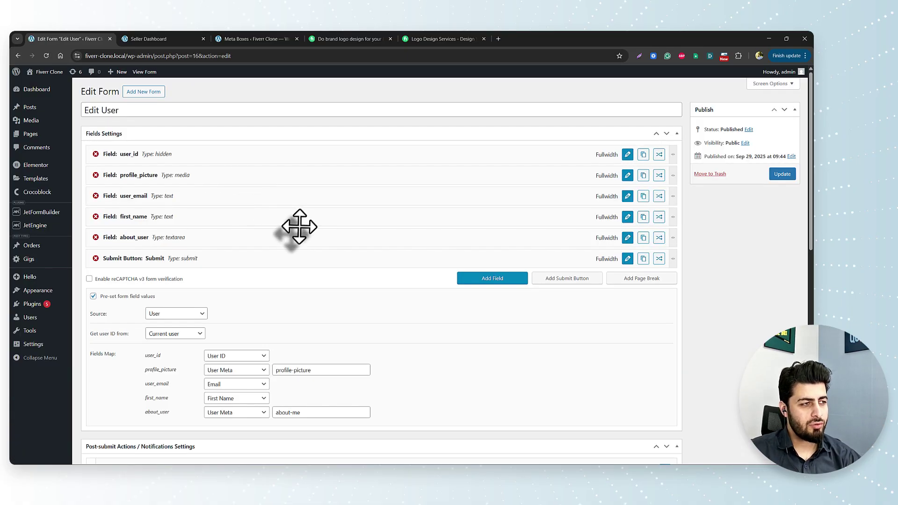
scroll(293, 231, down, 1)
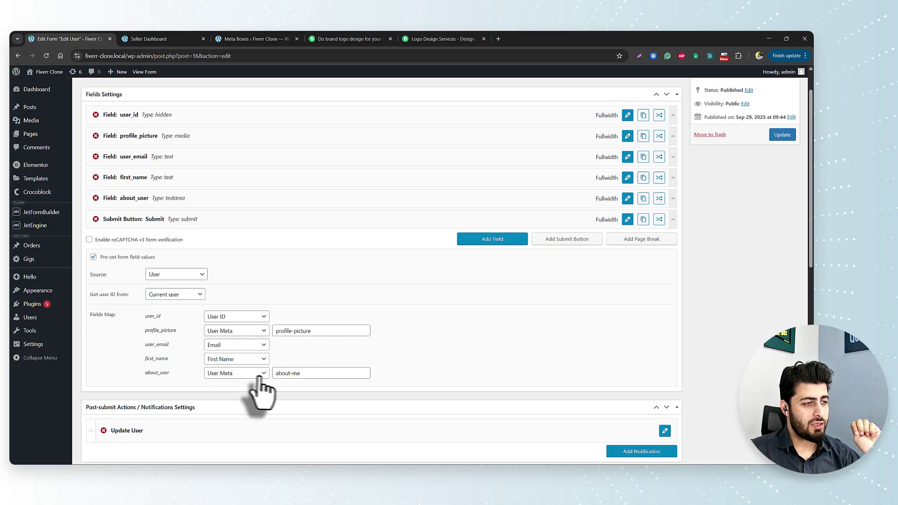
scroll(323, 374, down, 3)
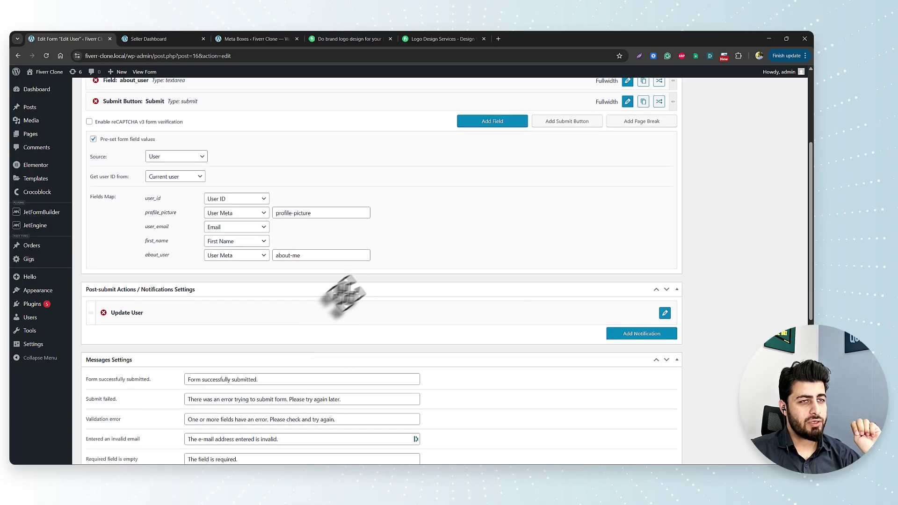
- Add a new field to the Edit User form
click(497, 121)
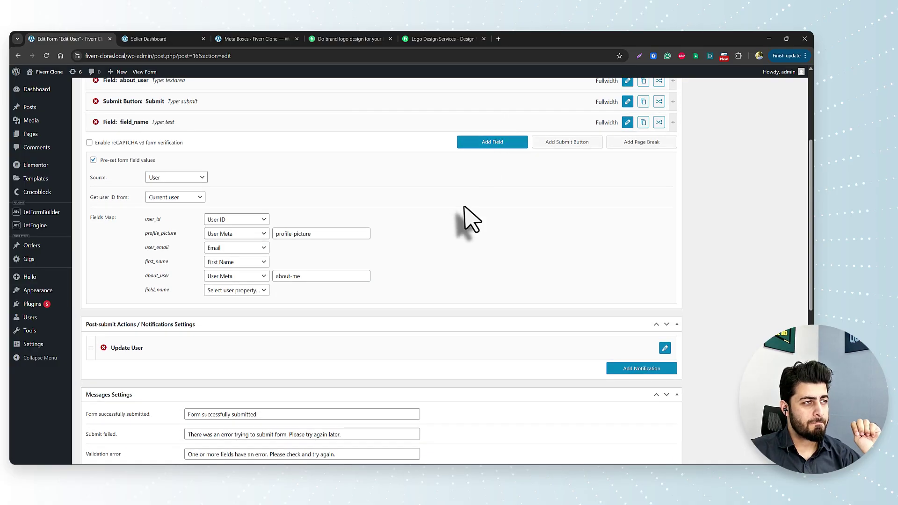
scroll(467, 216, up, 3)
scroll(288, 225, down, 1)
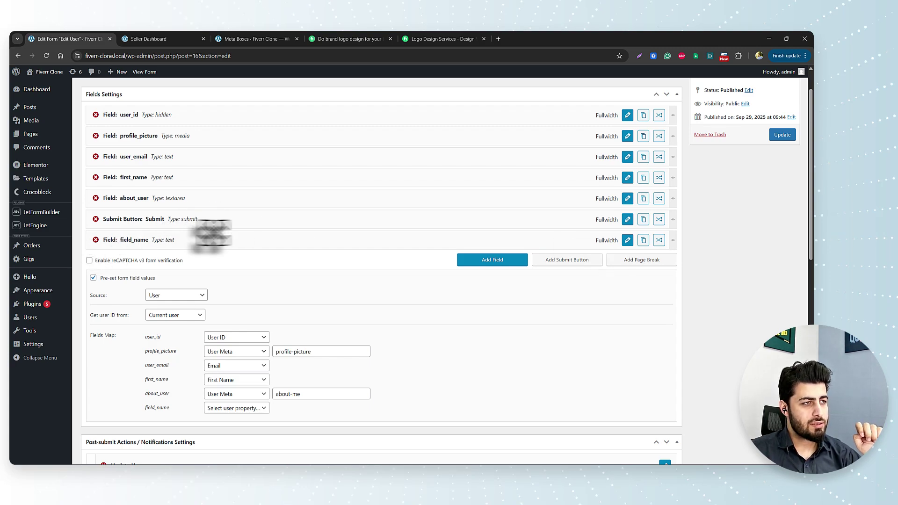
- Copy the Name/ID value of the Profile Picture meta field from the User Settings meta box
click(150, 35)
click(217, 35)
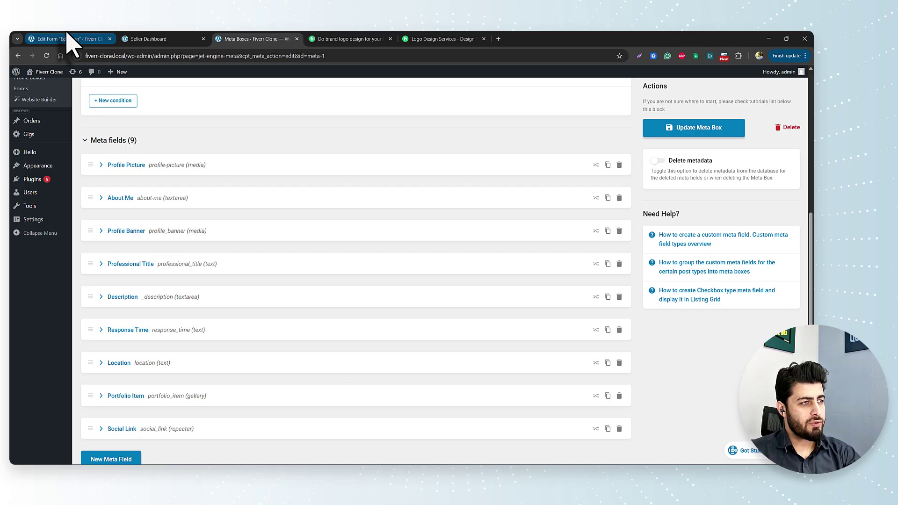
click(182, 168)
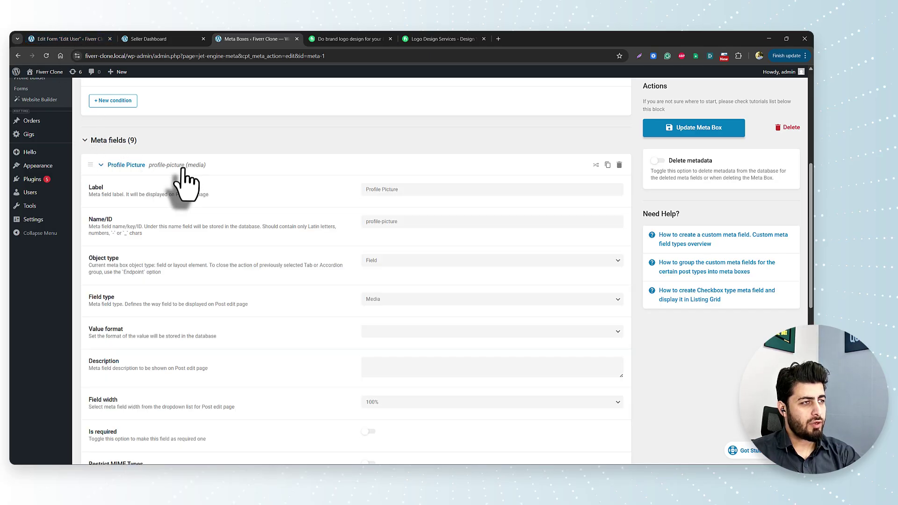
triple_click(379, 221)
key(ctrl+c)
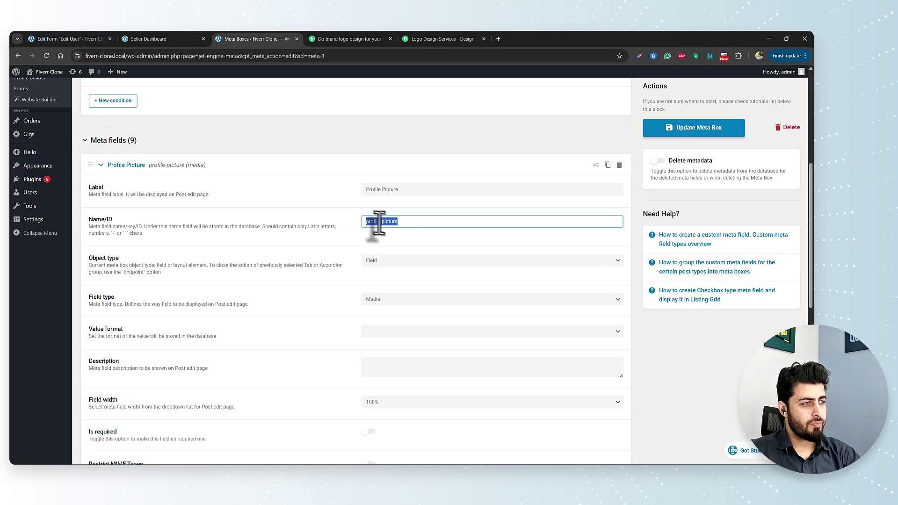
- Open the admin user's profile page in a new tab and examine the names of its User Settings meta fields
click(66, 39)
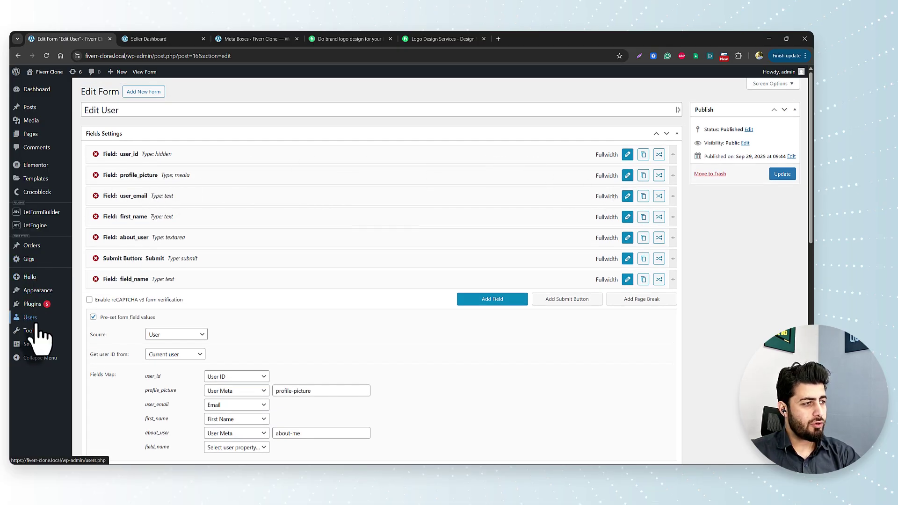
mouse_move(36, 318)
right_click(86, 341)
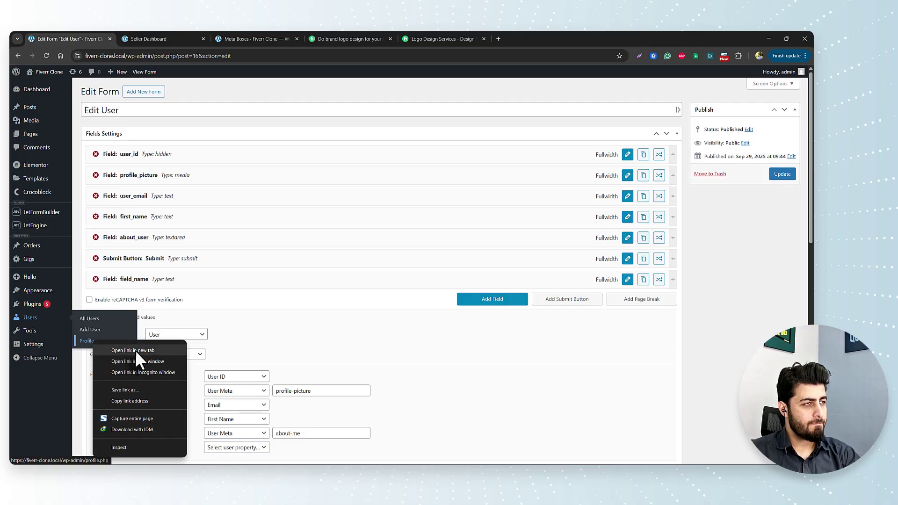
click(115, 350)
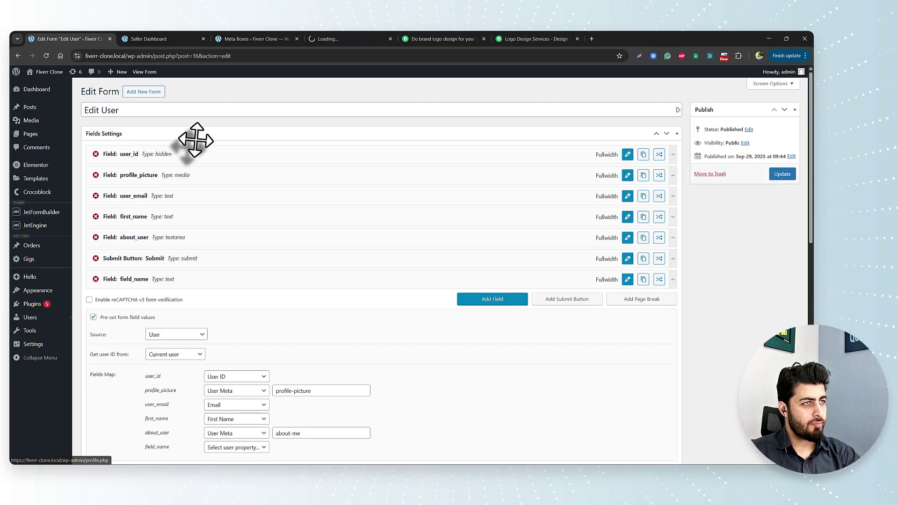
click(363, 37)
scroll(314, 313, down, 20)
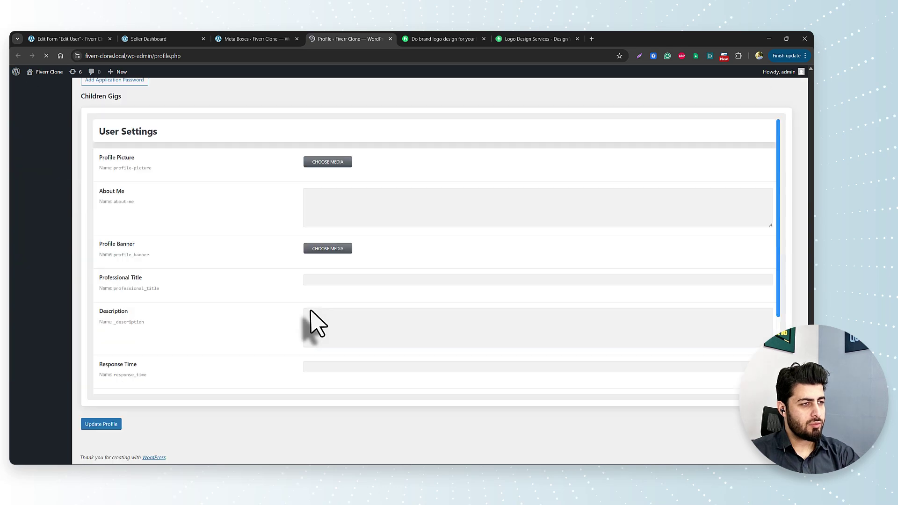
scroll(180, 240, down, 3)
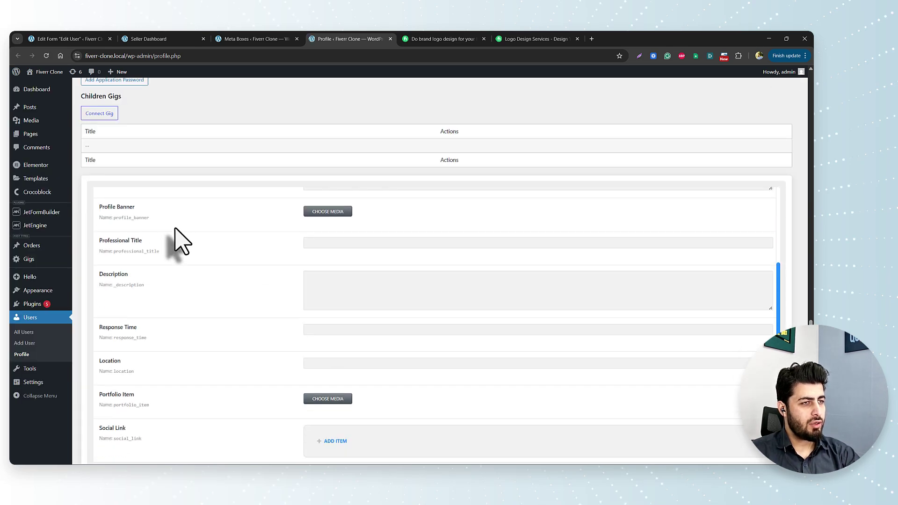
scroll(177, 240, up, 3)
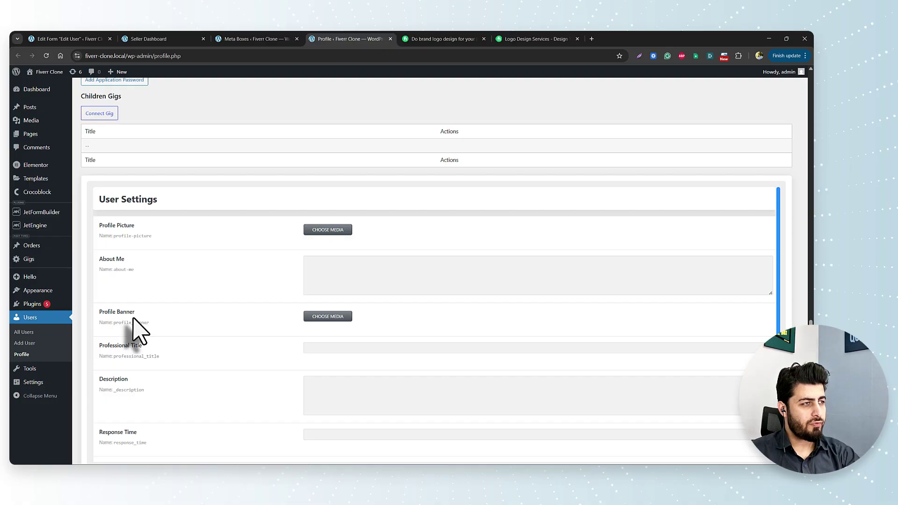
scroll(180, 347, down, 2)
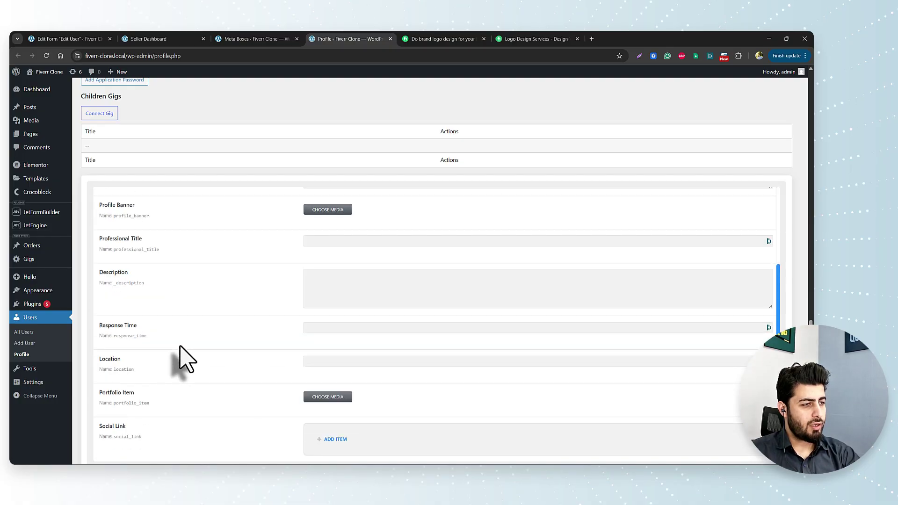
scroll(177, 398, down, 2)
scroll(187, 393, up, 8)
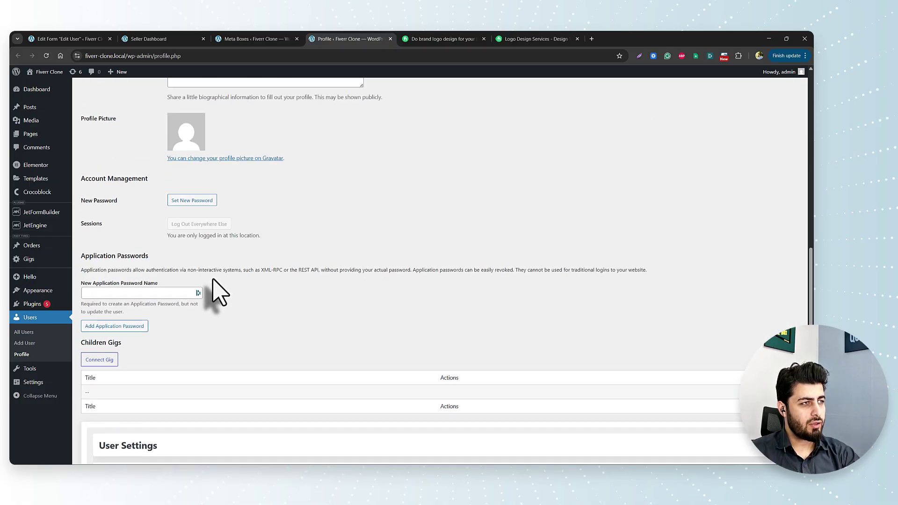
scroll(243, 306, up, 3)
scroll(261, 311, down, 5)
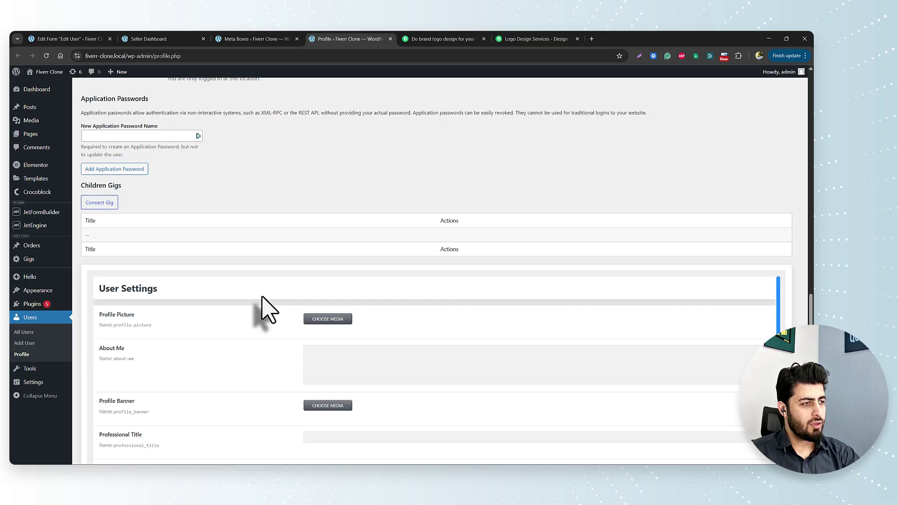
- Rename the Edit User form's profile_picture field to profile-picture and apply the field changes
click(67, 39)
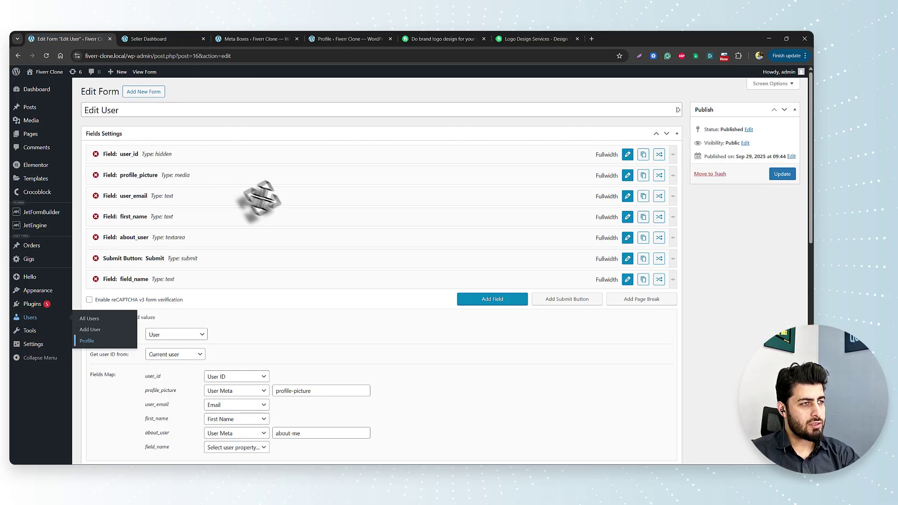
click(628, 175)
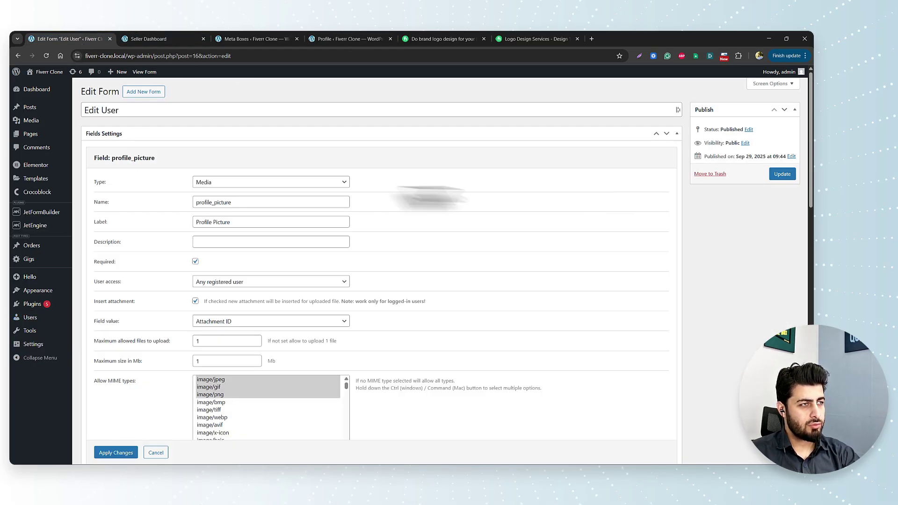
double_click(248, 203)
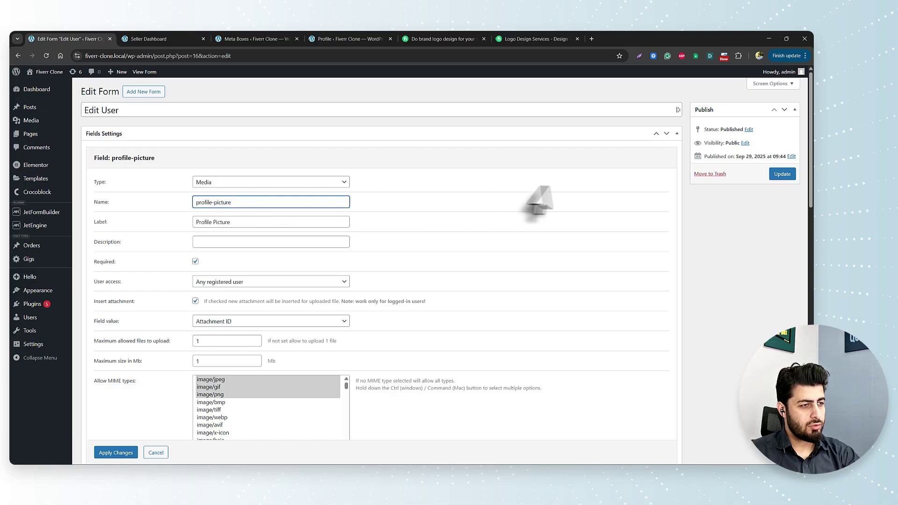
scroll(178, 374, down, 2)
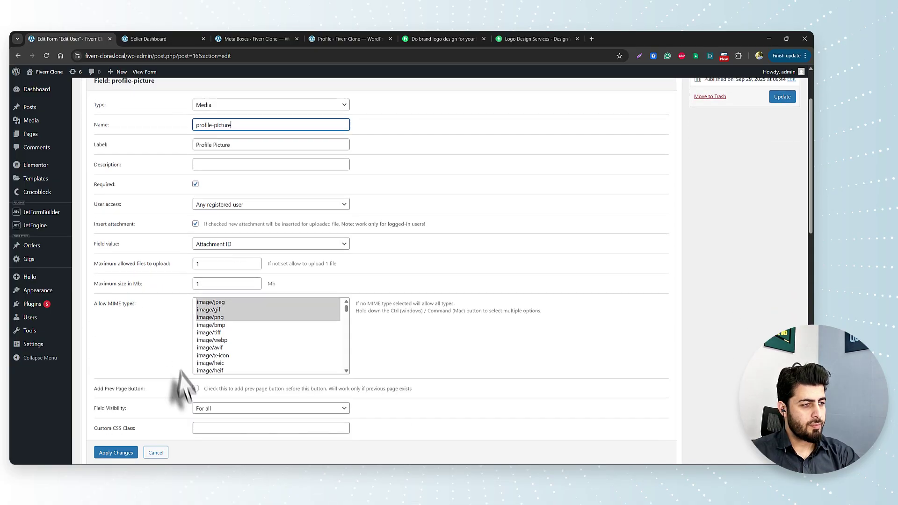
scroll(170, 433, down, 4)
click(116, 257)
- Map the profile-picture form field to the User Meta key profile-picture in the preset fields map
click(237, 229)
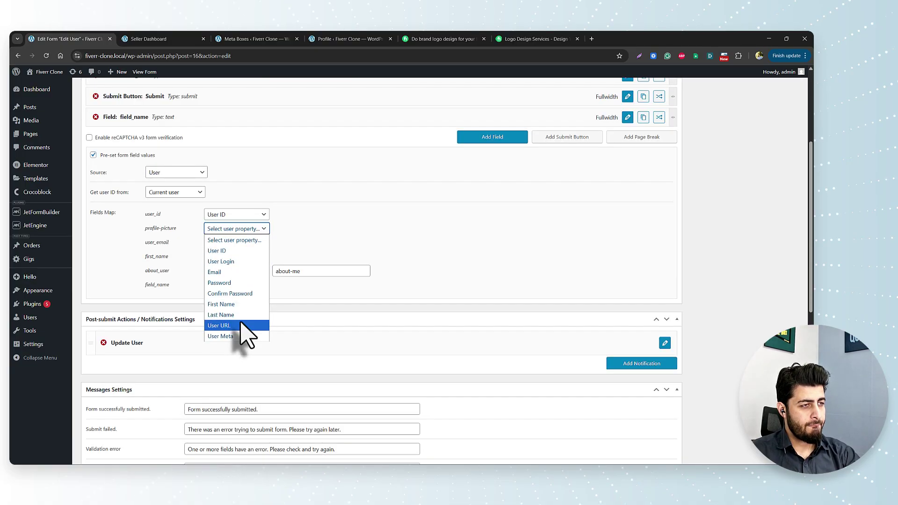
click(243, 336)
click(295, 229)
key(ctrl+v)
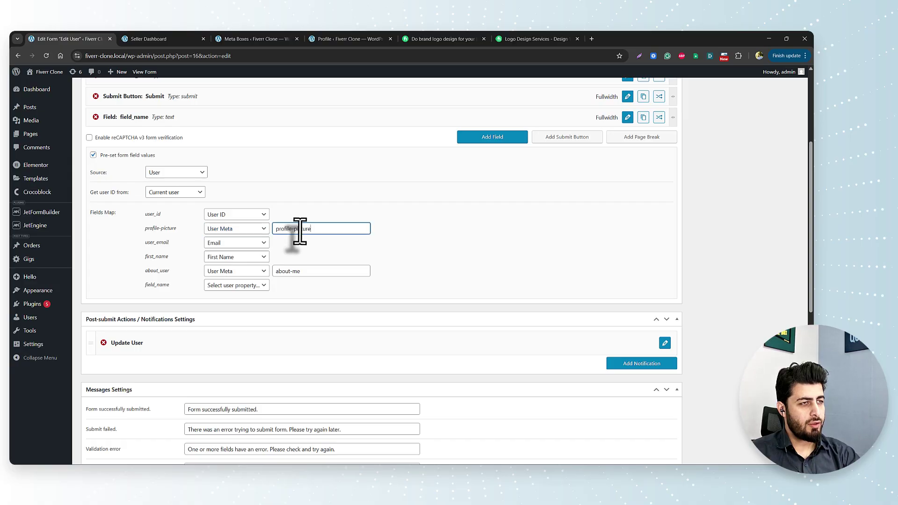
click(438, 251)
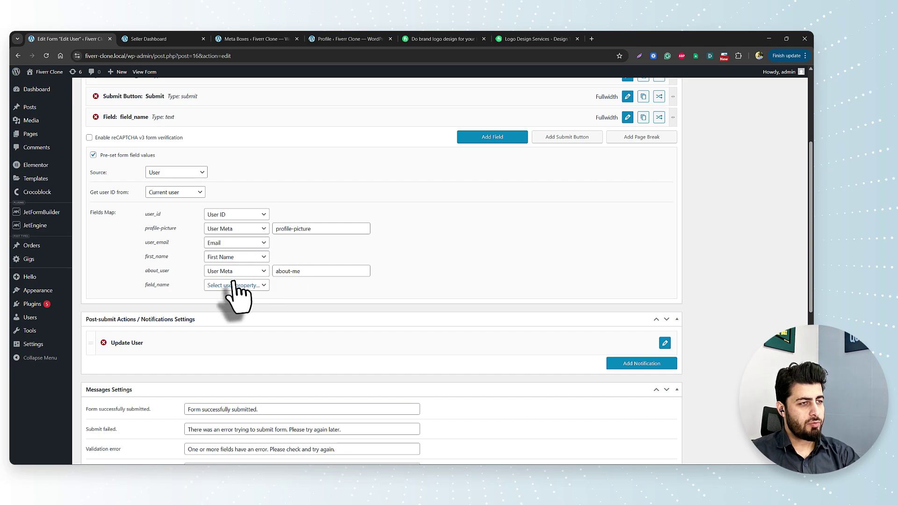
- Collapse the Profile Picture meta field and compare the User Settings meta field list with the Edit User form's fields map
click(159, 40)
click(243, 38)
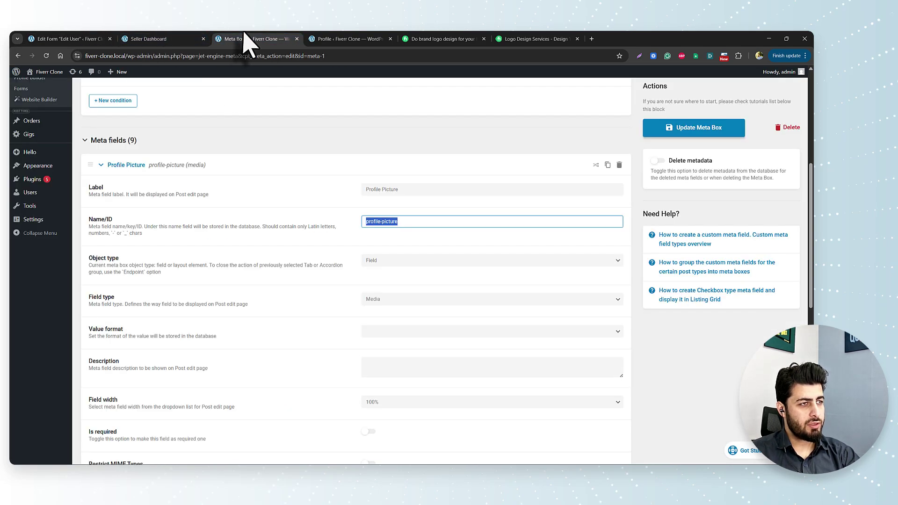
click(101, 165)
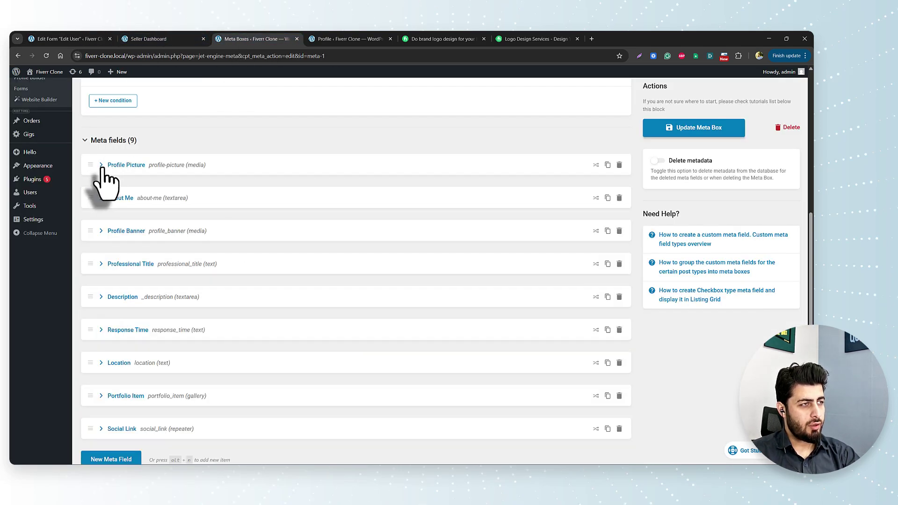
click(57, 33)
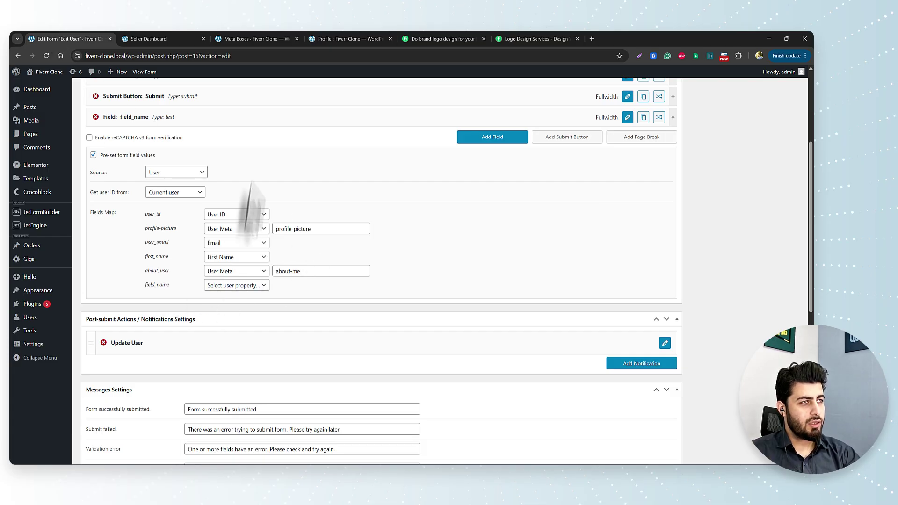
click(177, 40)
click(216, 39)
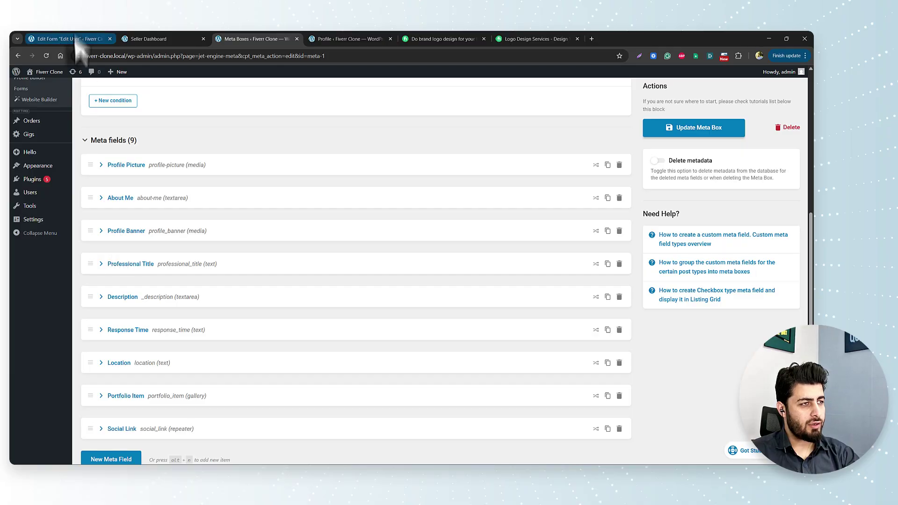
click(50, 41)
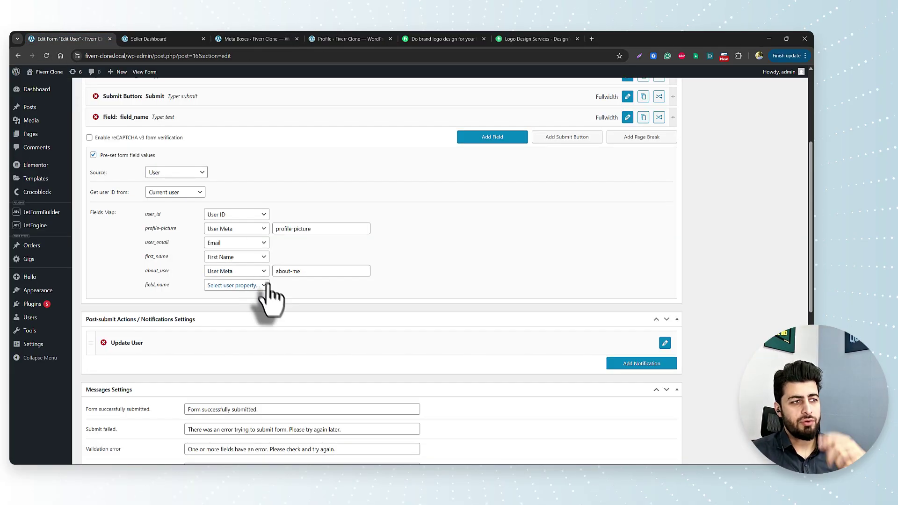
- Configure the new form field as a Media field named profile-banner with the label Profile Banner
click(256, 286)
scroll(253, 199, up, 2)
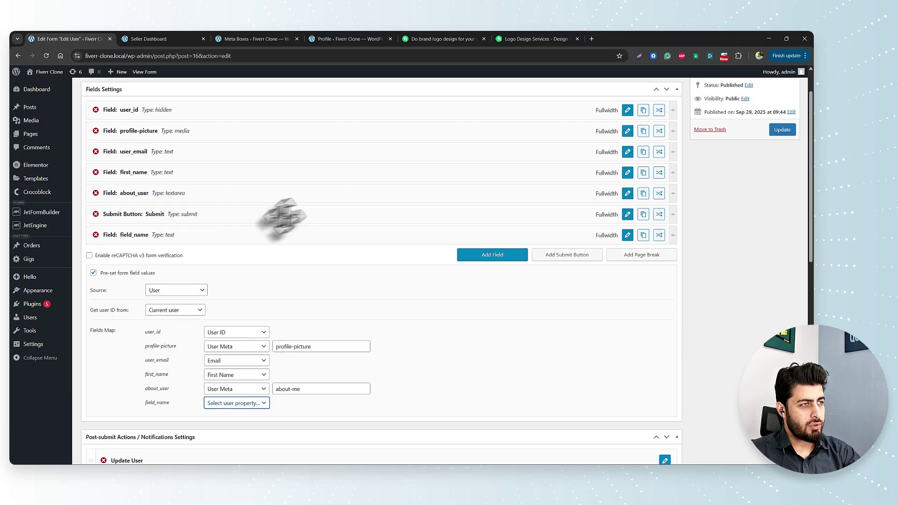
click(628, 235)
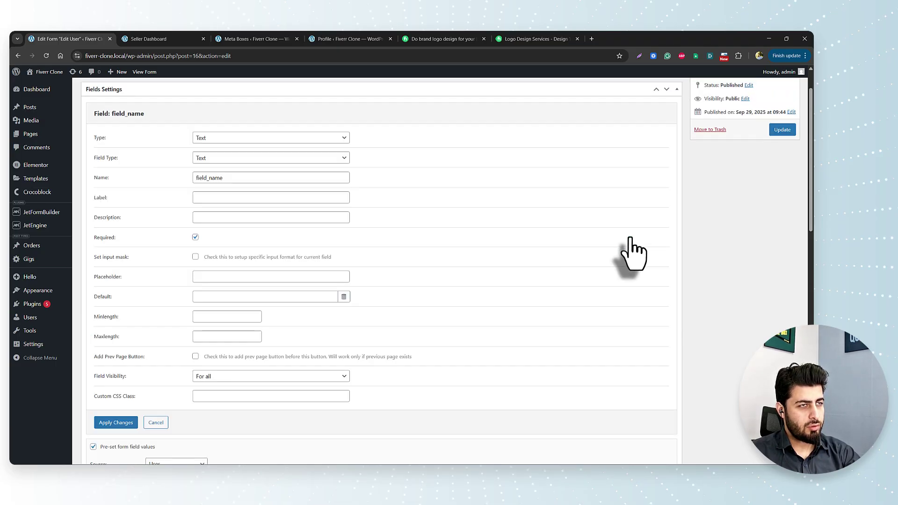
click(229, 138)
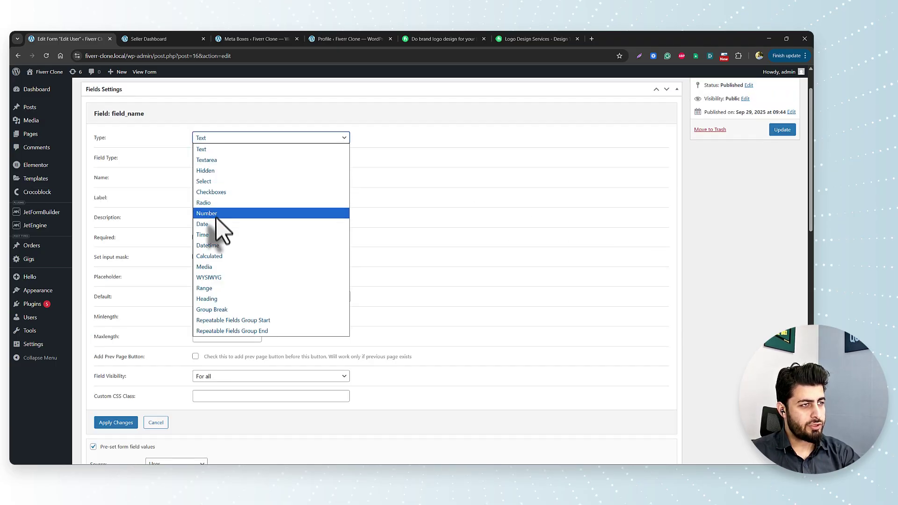
click(224, 267)
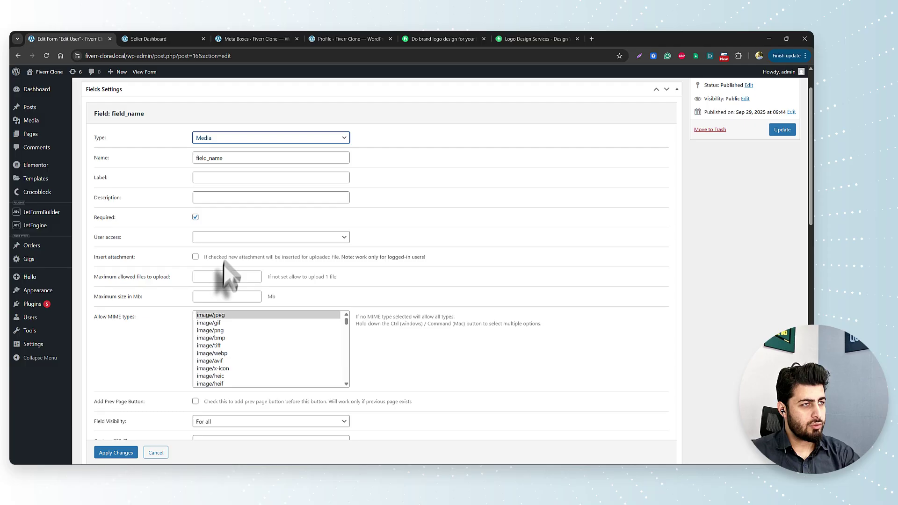
click(231, 159)
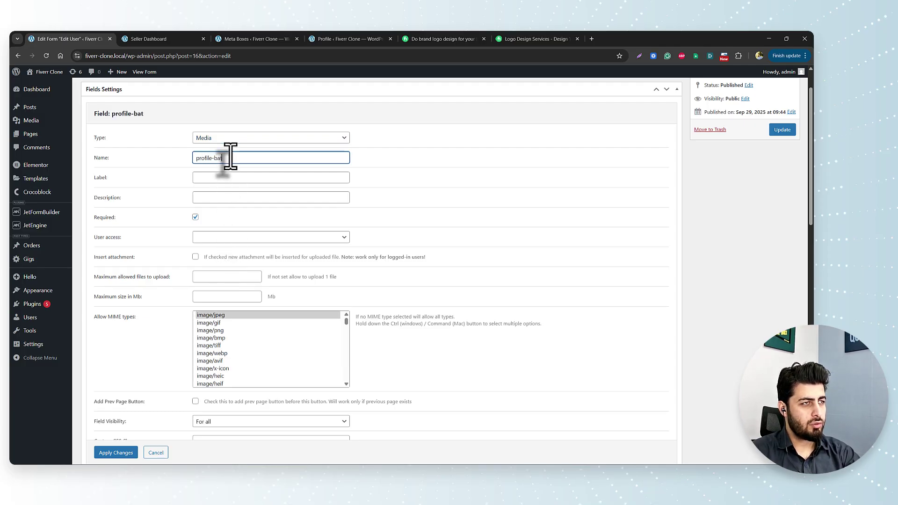
text(profile-banner)
key(Tab)
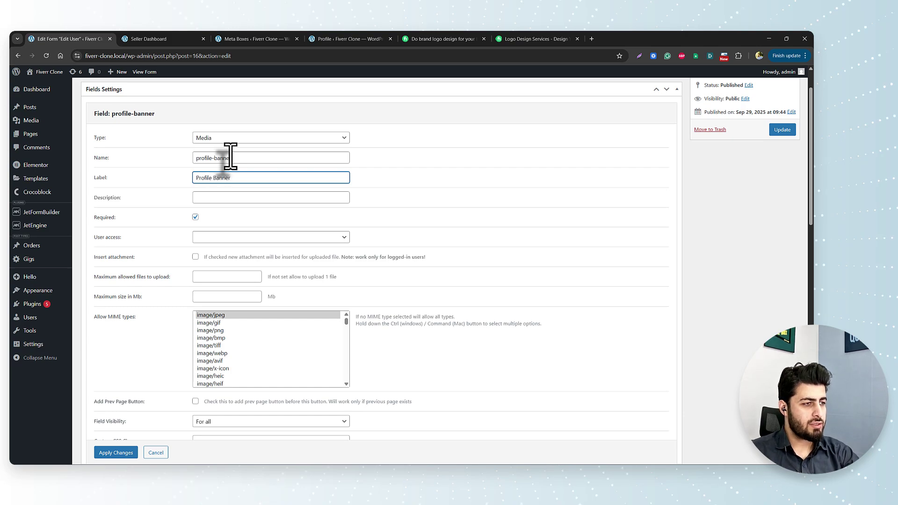
- Add image/png and image/webp to the profile-banner field's allowed MIME types and apply the field changes
ctrl+click(223, 330)
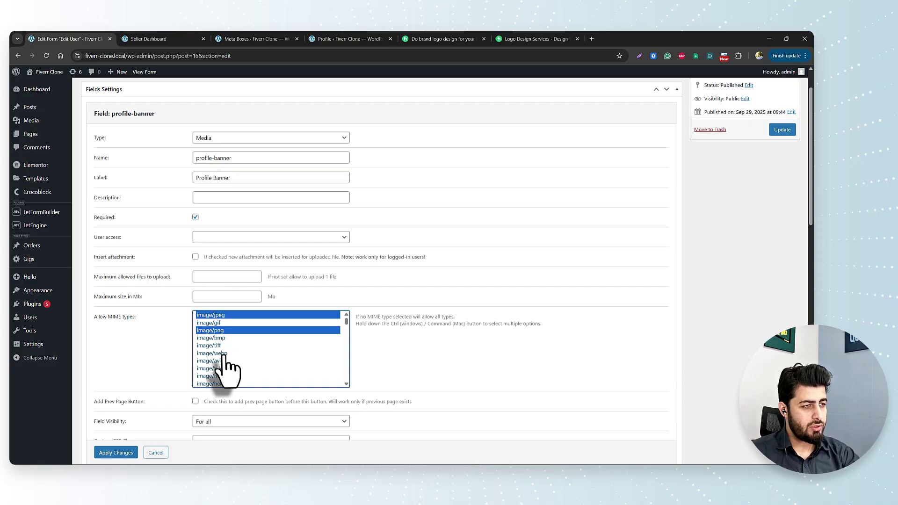
ctrl+click(224, 354)
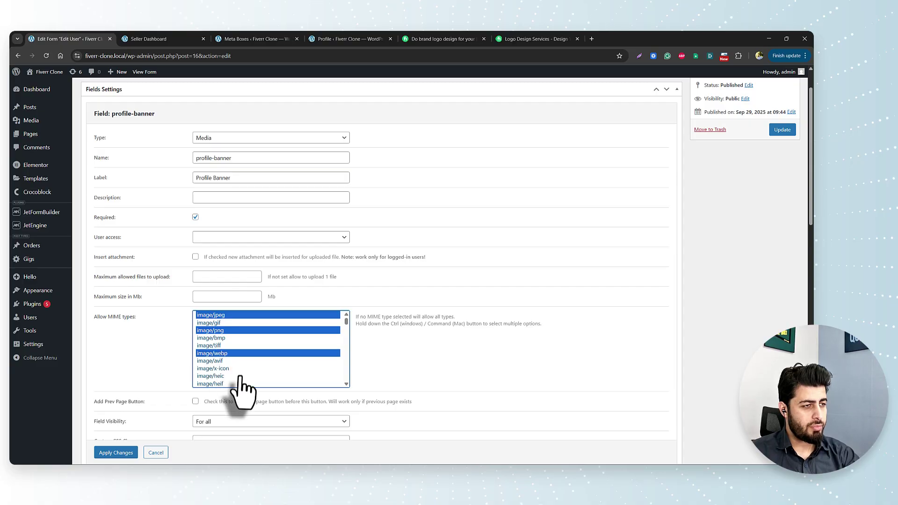
click(120, 453)
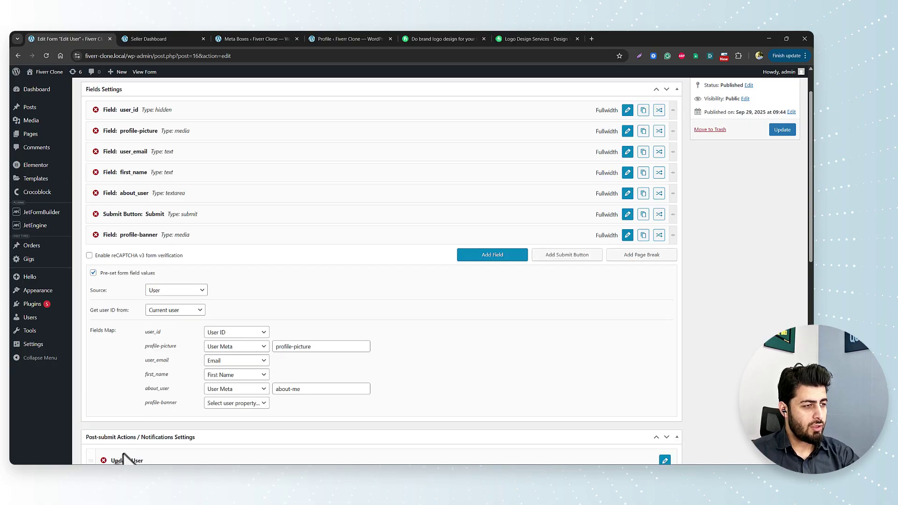
- Add a required Text field named professional-title with the label Professional Title to the Edit User form, using the meta field list as reference
click(494, 257)
click(281, 37)
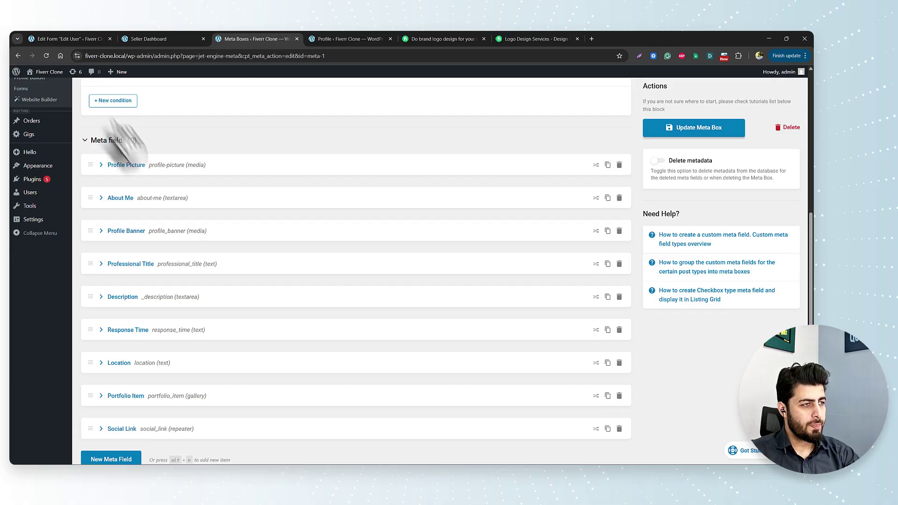
click(49, 34)
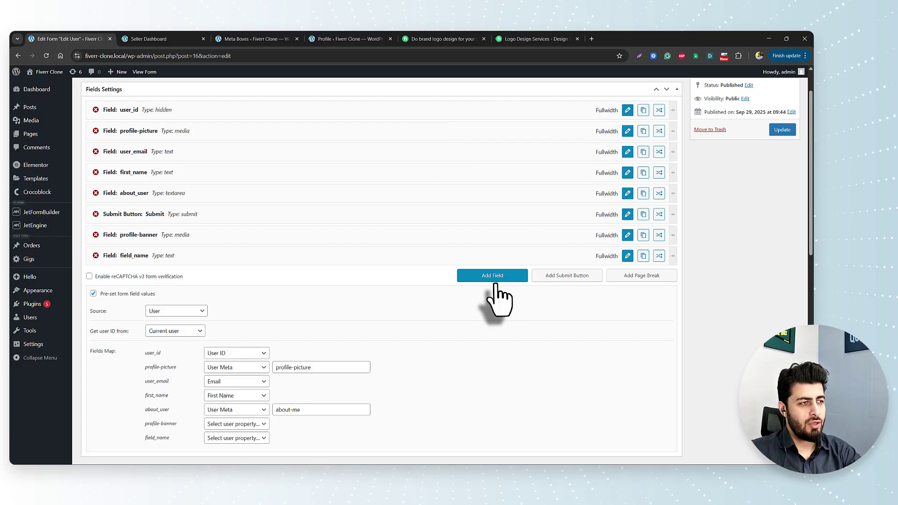
click(628, 256)
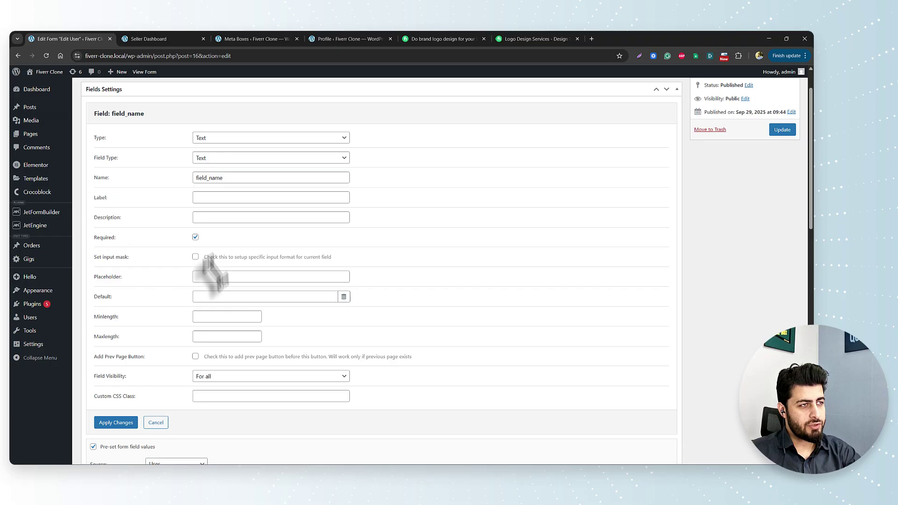
click(233, 140)
click(233, 140)
double_click(226, 181)
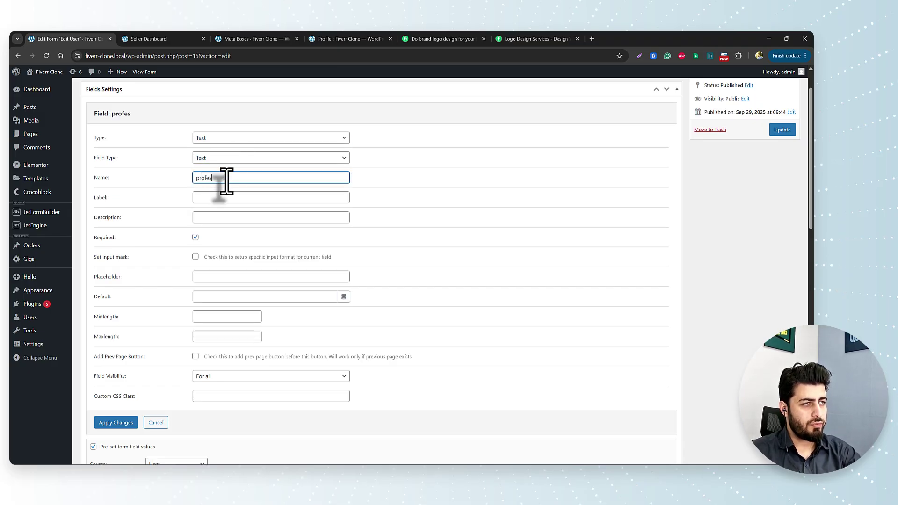
text(professional-tit)
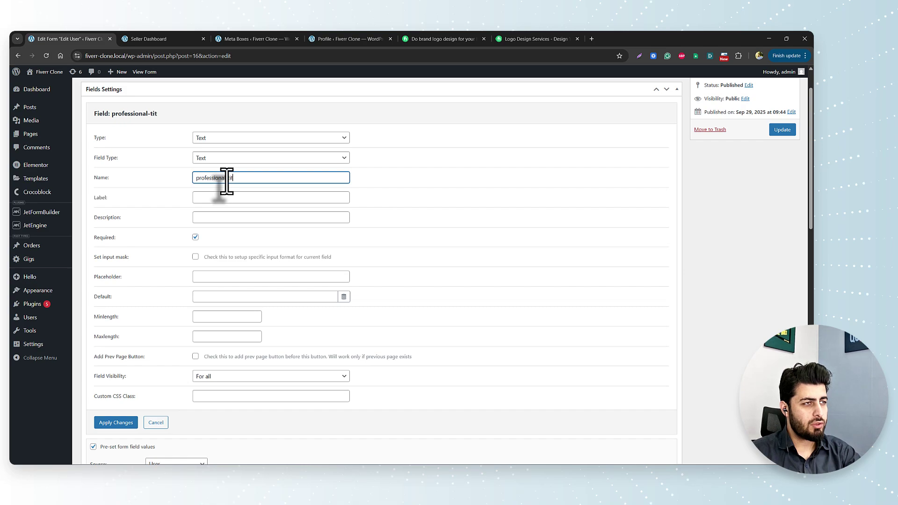
text(le)
key(Tab)
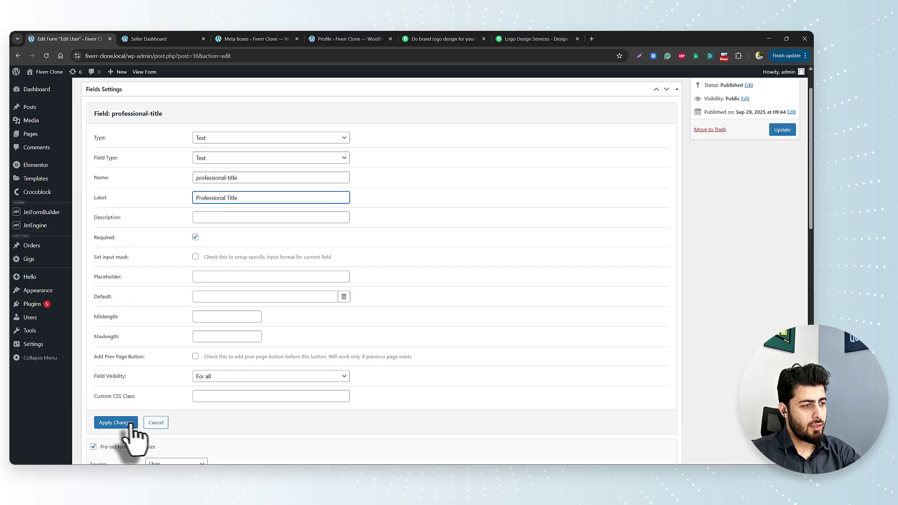
click(115, 423)
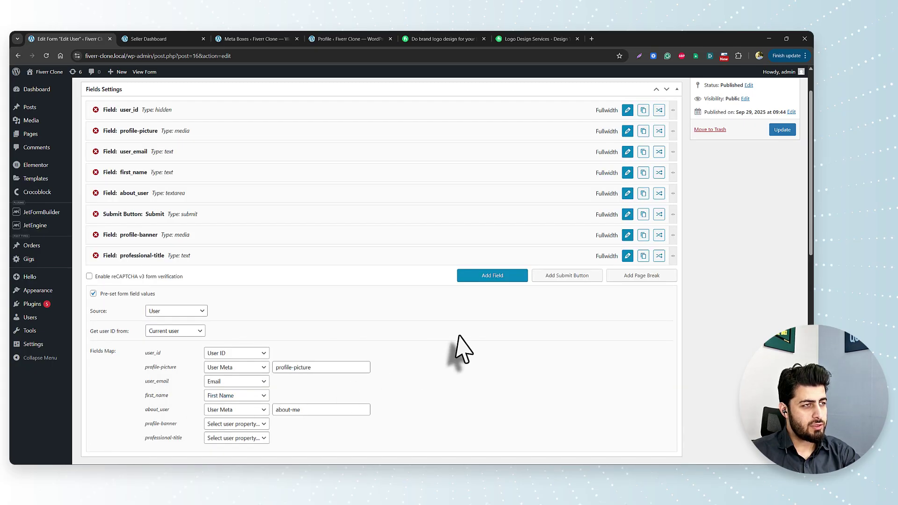
- Copy the Name/ID value of the Description meta field from the User Settings meta box
click(244, 39)
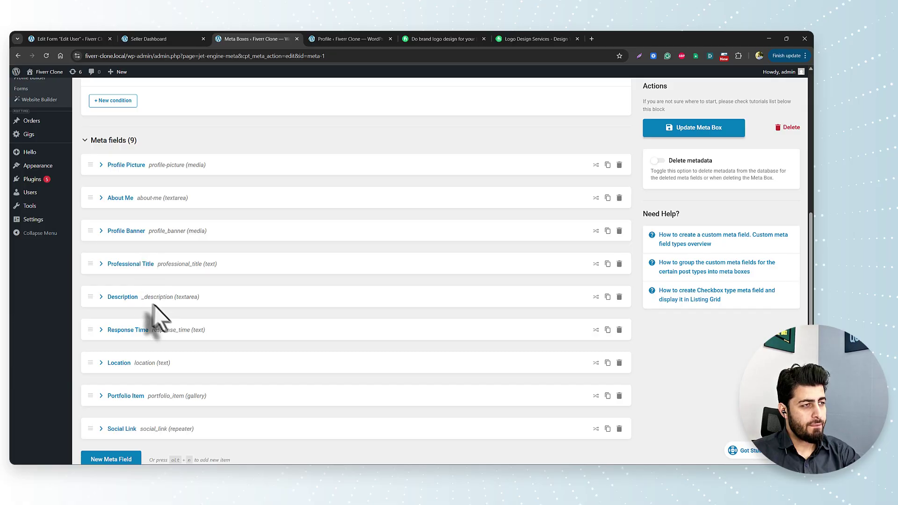
click(61, 39)
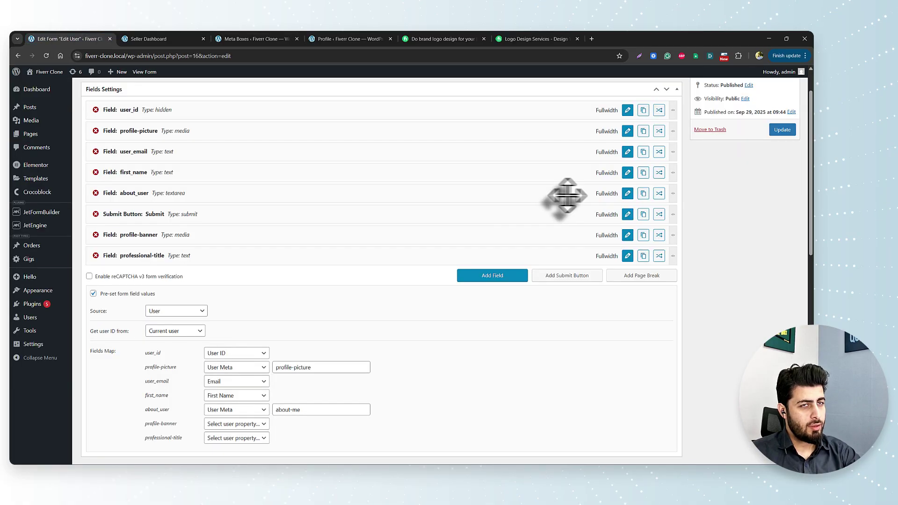
click(252, 38)
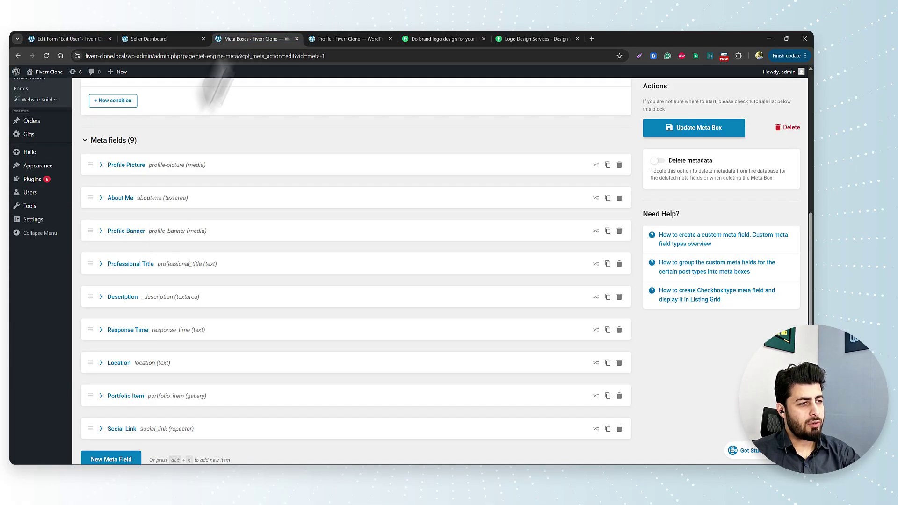
click(143, 299)
click(443, 354)
double_click(443, 354)
key(ctrl+c)
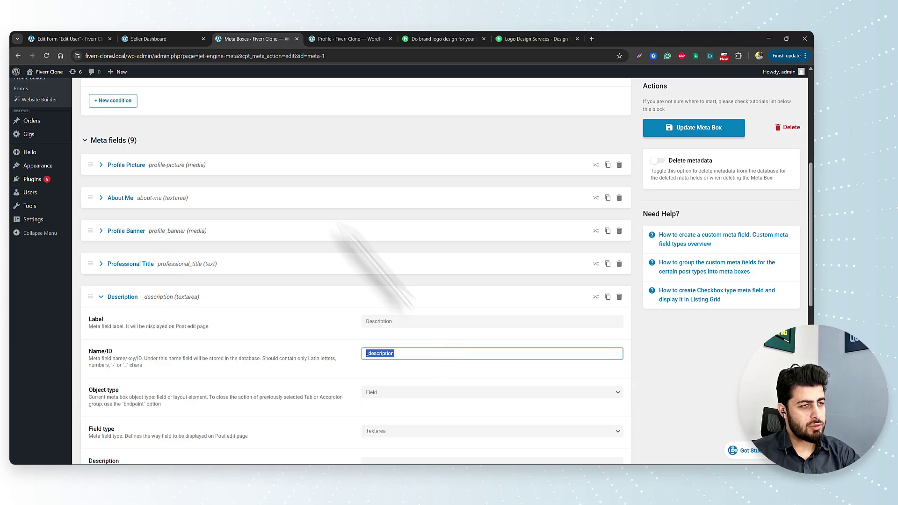
- Set the User Meta key mapped to the form's about_user field to _description
click(66, 39)
scroll(230, 302, down, 3)
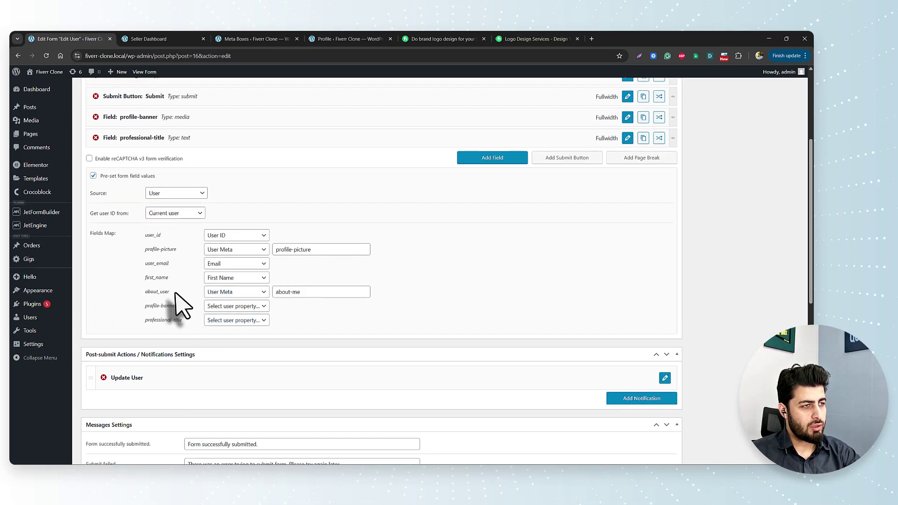
double_click(298, 292)
key(ctrl+a)
key(ctrl+v)
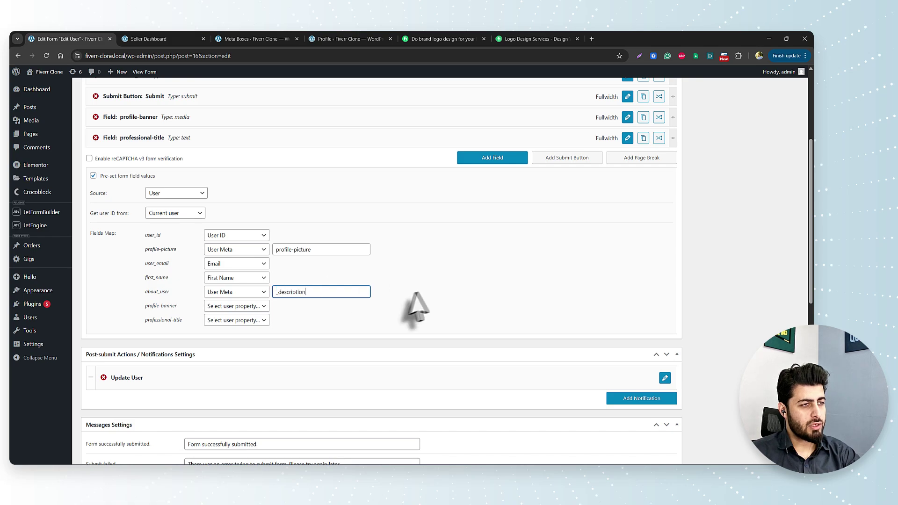
click(444, 299)
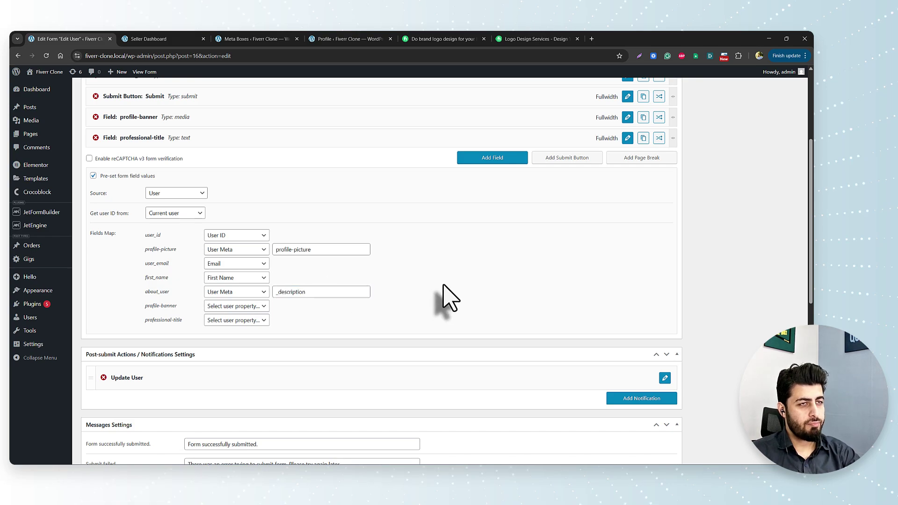
- Add a required Text field named response-time with the label Response Time to the Edit User form, using the meta field list as reference
scroll(449, 301, up, 3)
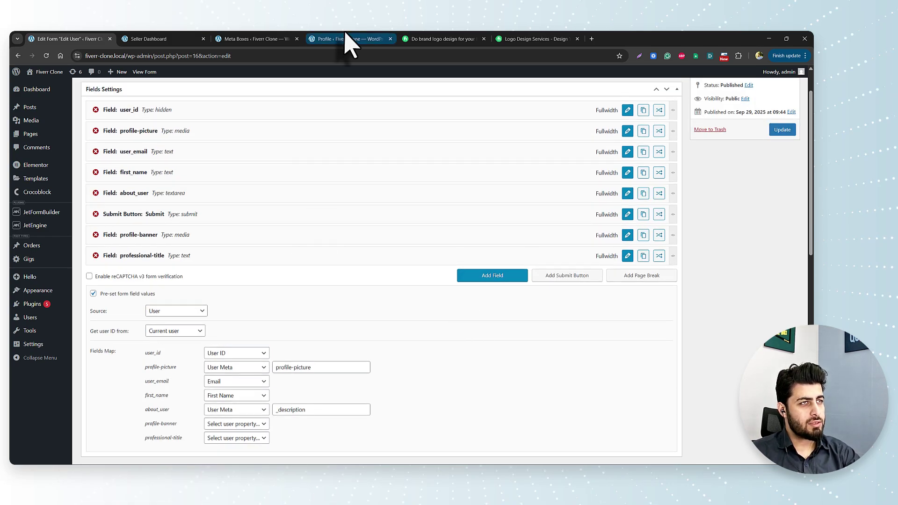
click(348, 39)
click(261, 39)
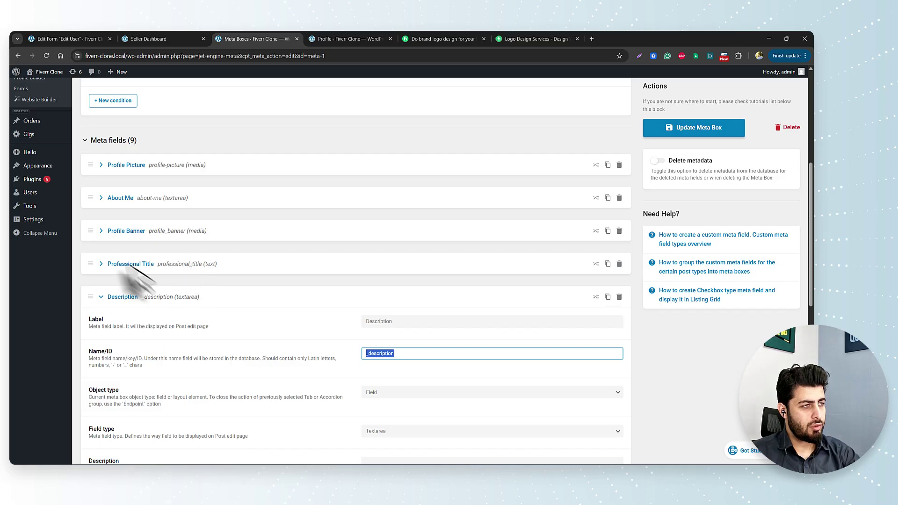
click(101, 296)
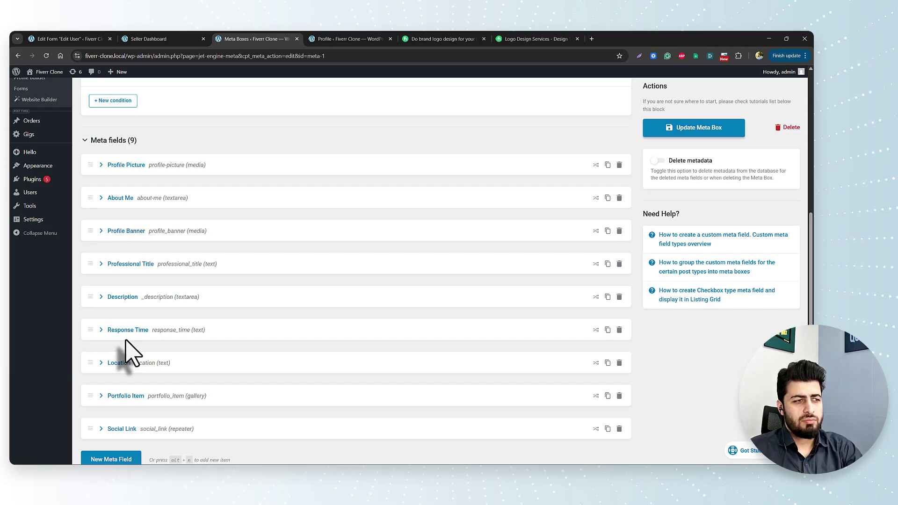
click(42, 38)
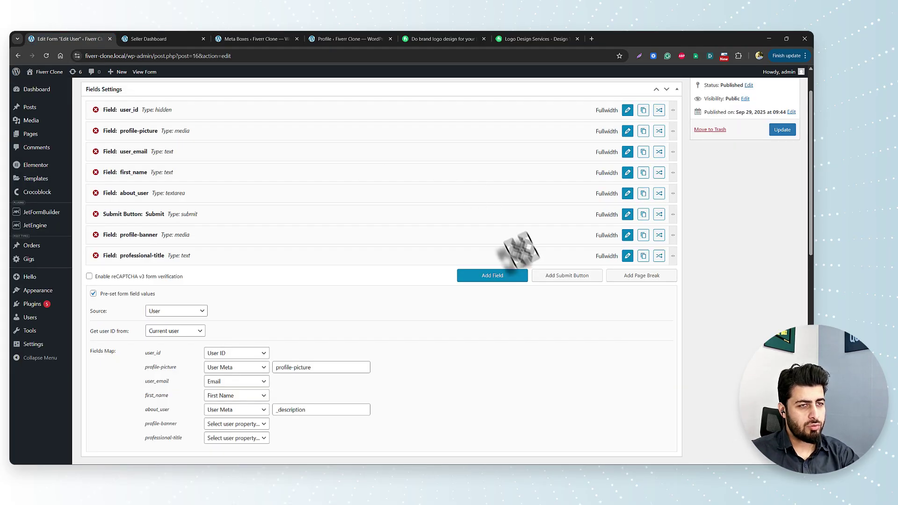
click(514, 278)
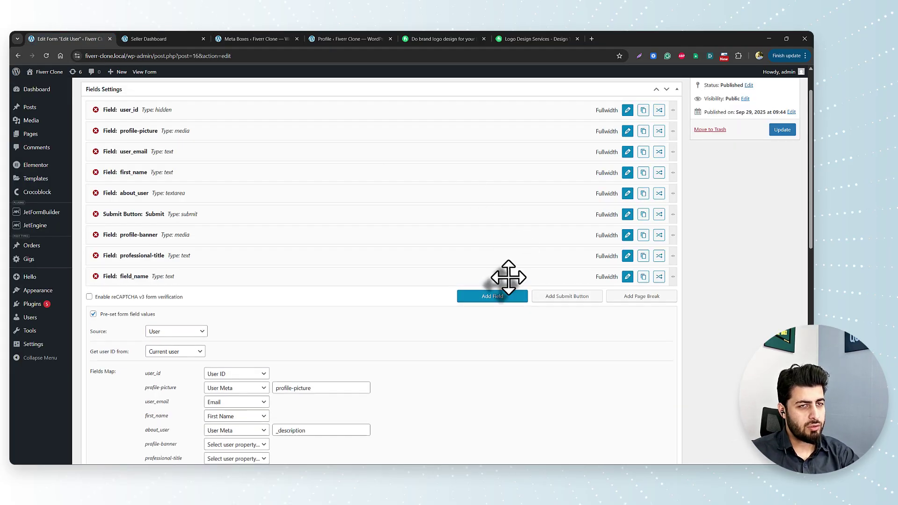
click(628, 276)
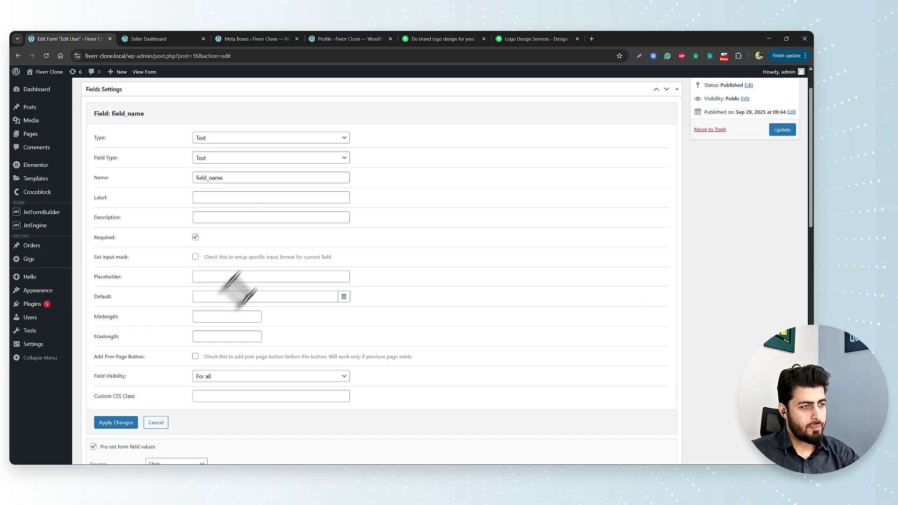
double_click(243, 180)
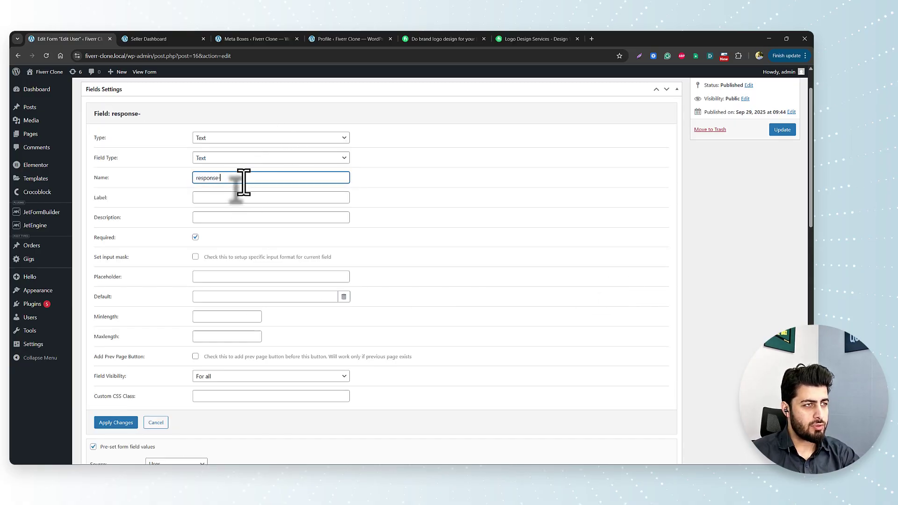
text(response-time)
key(Tab)
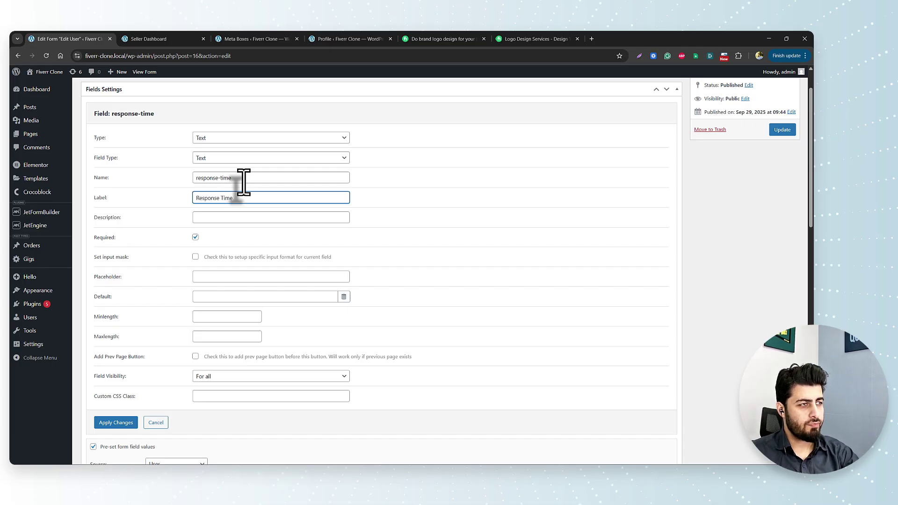
click(116, 423)
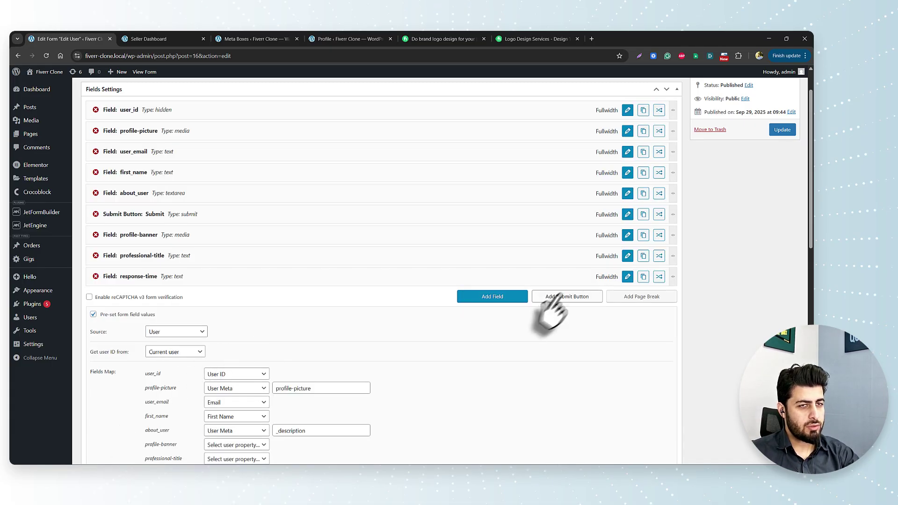
- Add a required Text field named location to the Edit User form and apply the field changes
click(497, 299)
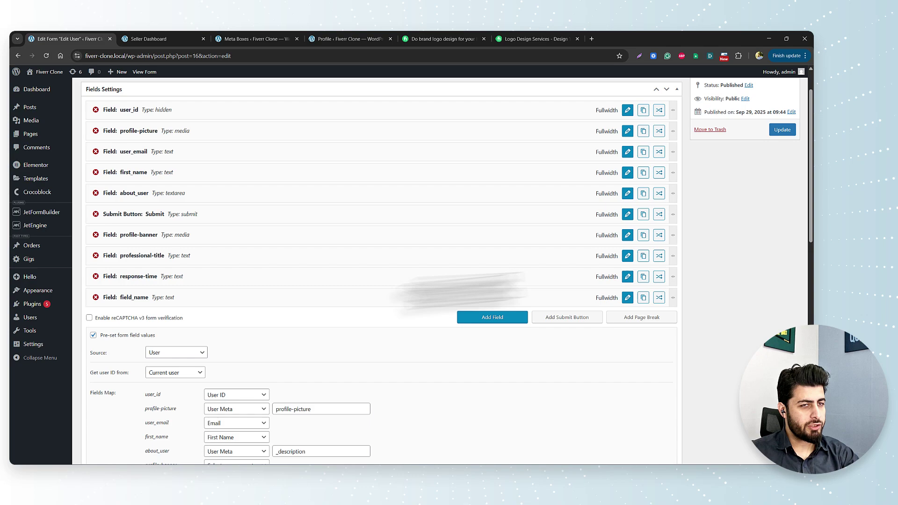
click(627, 299)
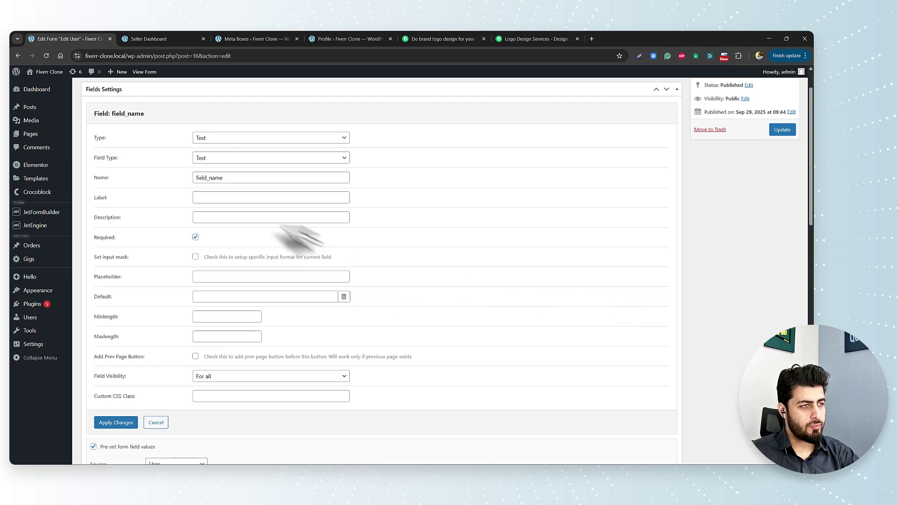
click(225, 181)
text(location)
key(Tab)
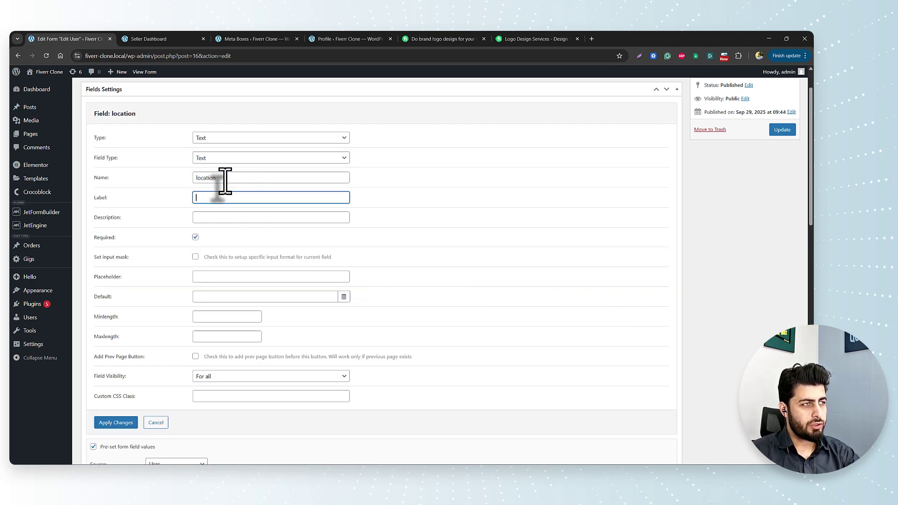
click(117, 424)
- Check the remaining meta fields, then add a required Media field named portfolio-items with the label Portfolio Items to the Edit User form
click(220, 40)
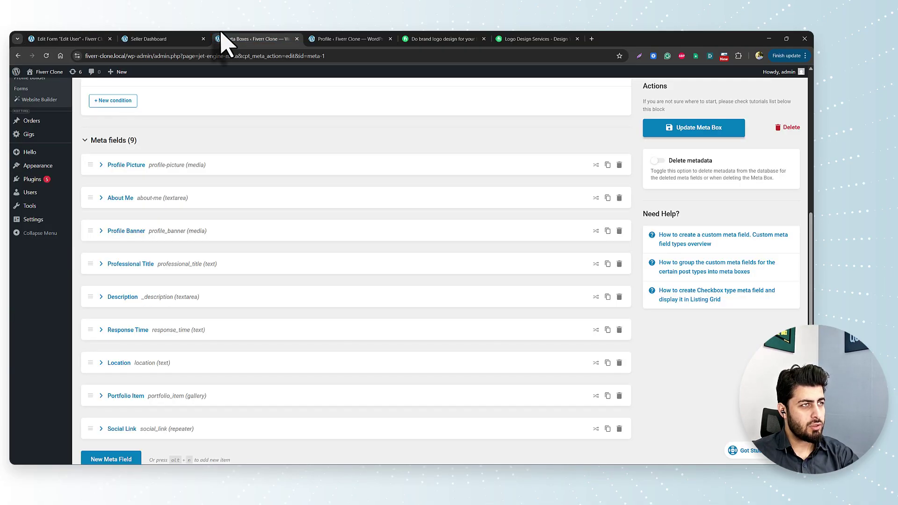
scroll(176, 367, down, 2)
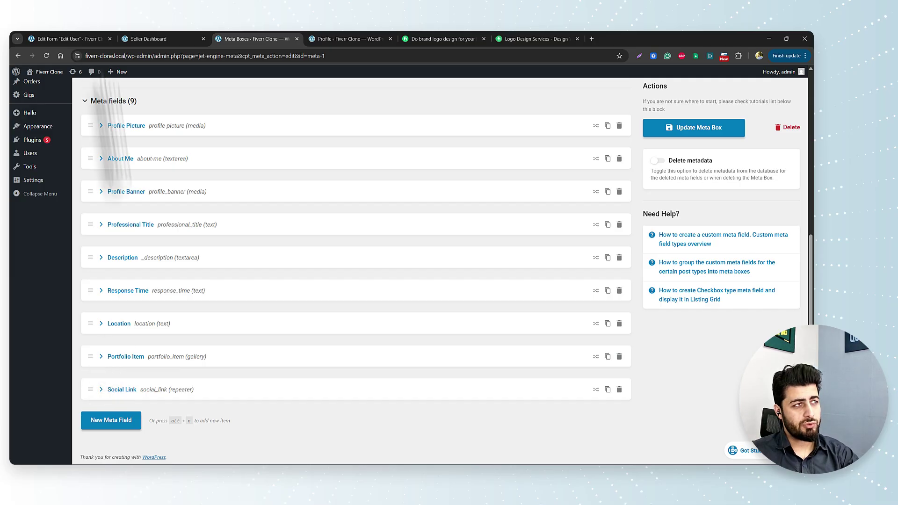
click(91, 37)
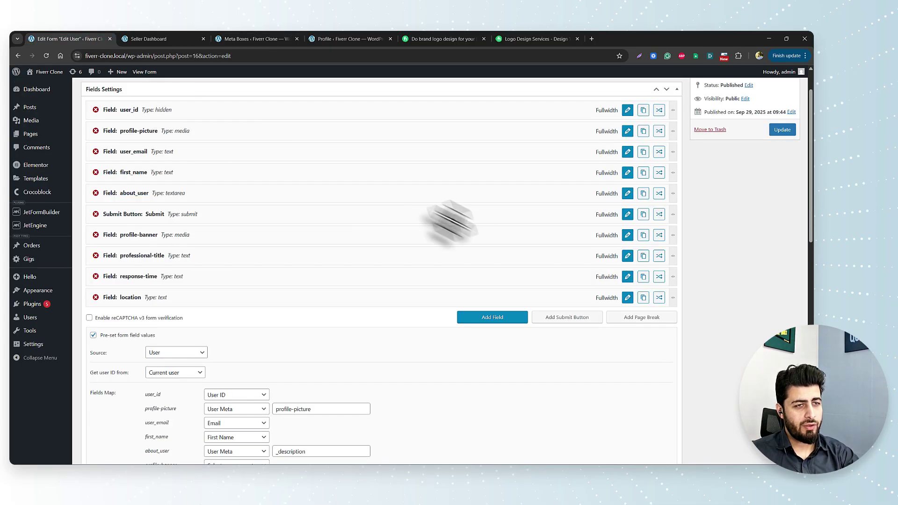
click(486, 319)
click(626, 318)
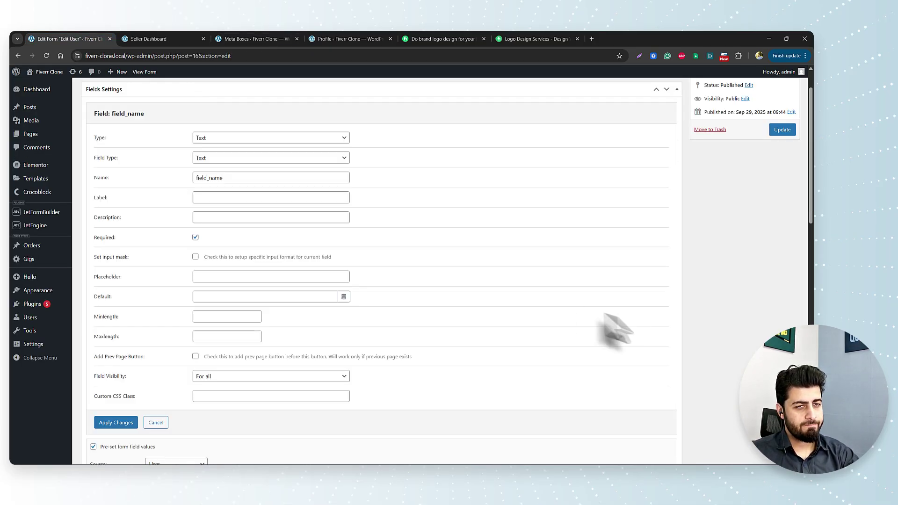
click(260, 138)
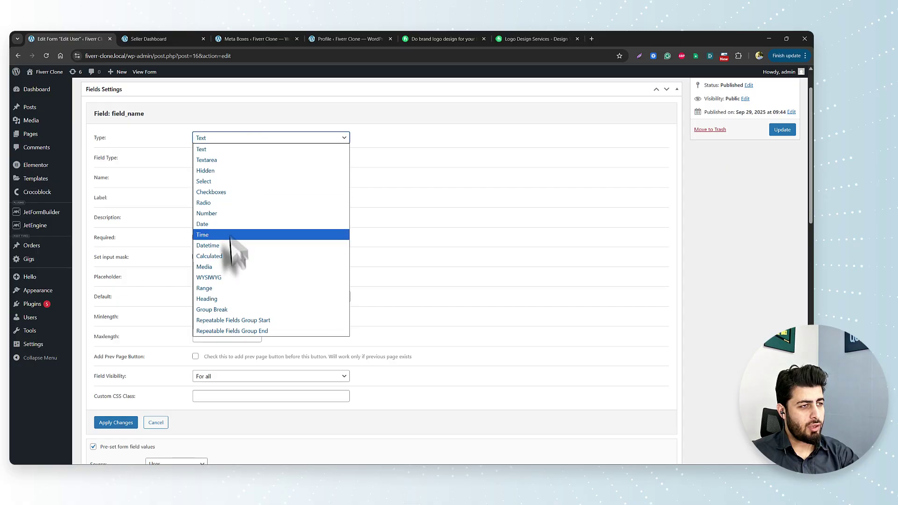
click(232, 269)
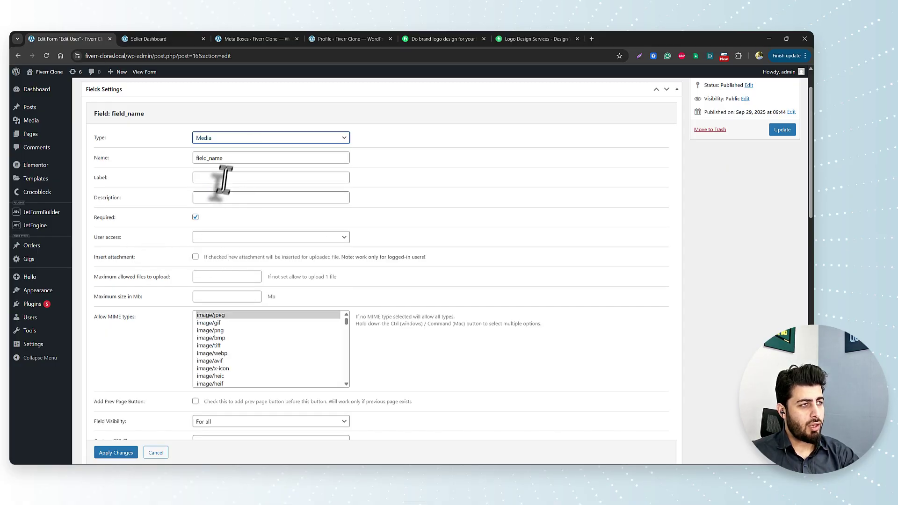
double_click(234, 159)
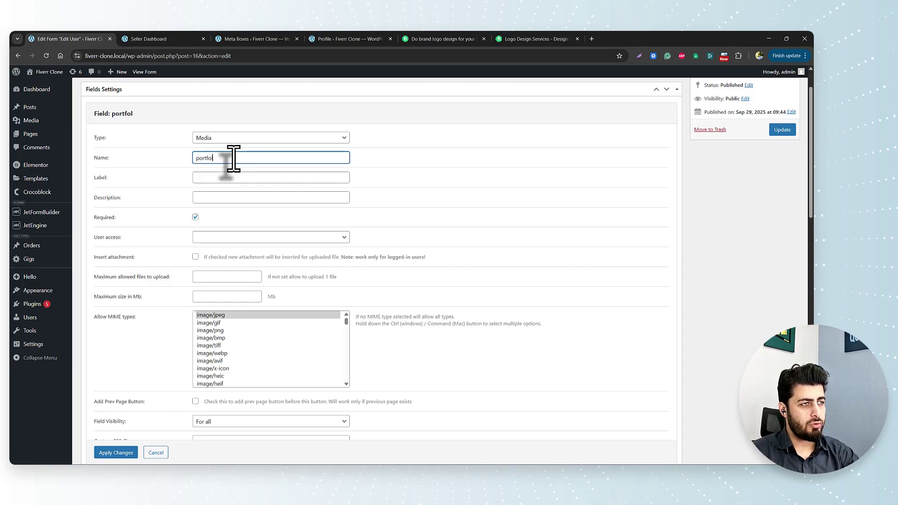
key(Tab)
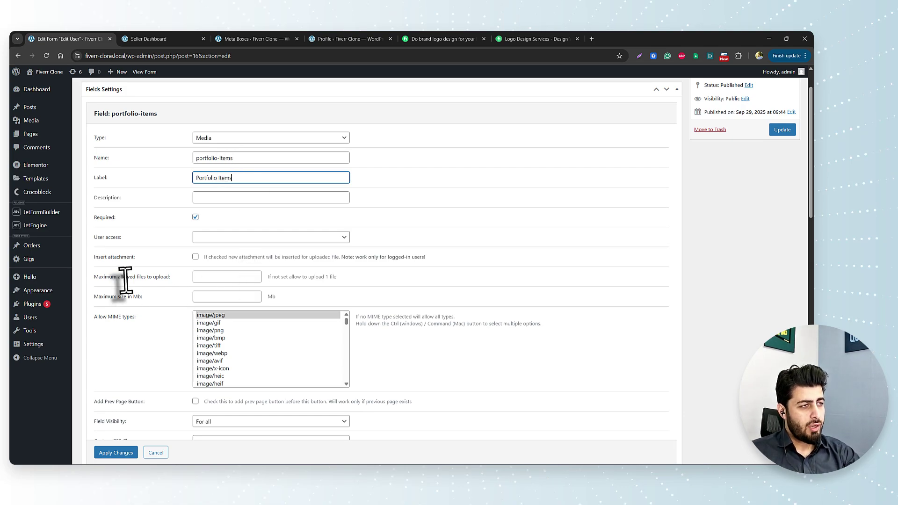
- Limit portfolio-items to 5 uploaded files, allow image/jpeg, image/png and image/webp, and apply the field changes
click(228, 279)
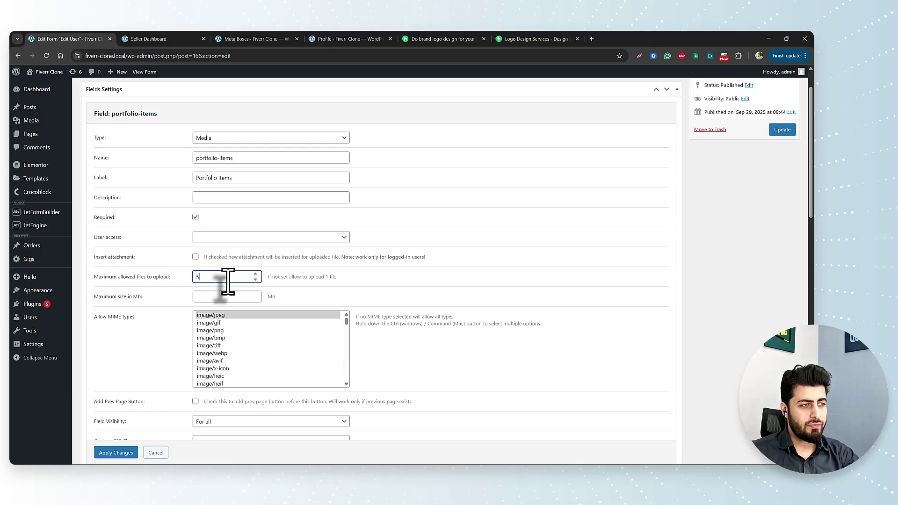
click(224, 330)
ctrl+click(224, 316)
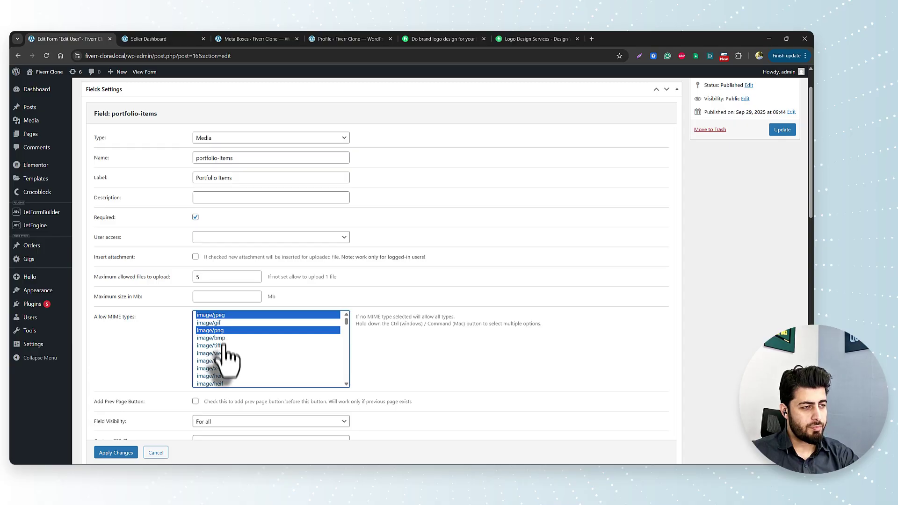
ctrl+click(225, 354)
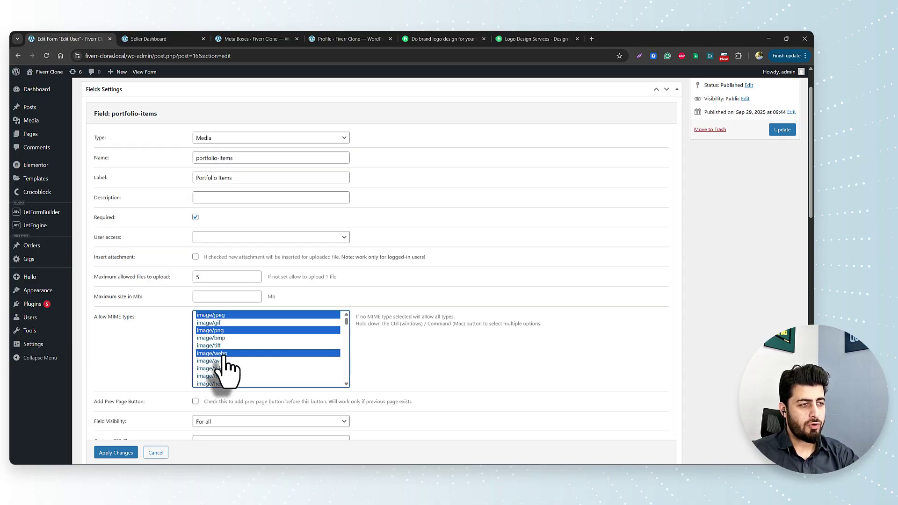
click(119, 453)
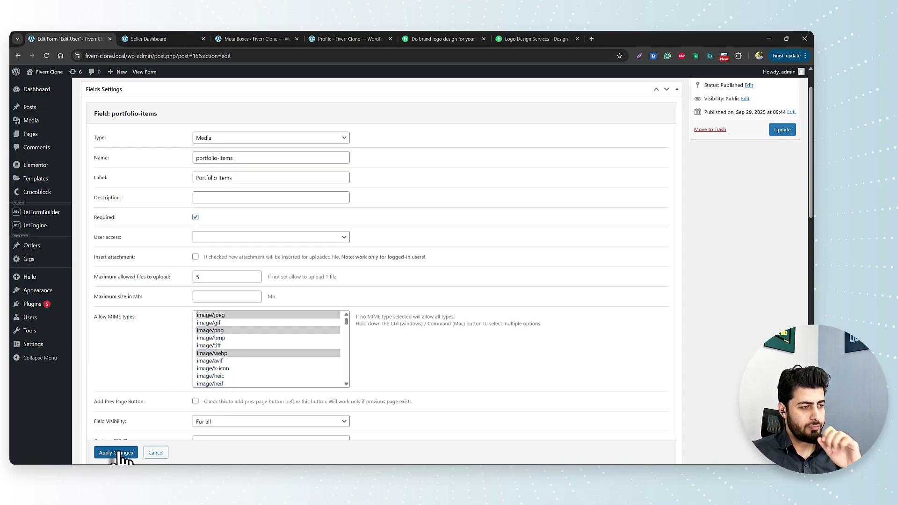
- Check the Social Link meta field, add another form field, review its available types, and leave its settings without editing them
click(258, 36)
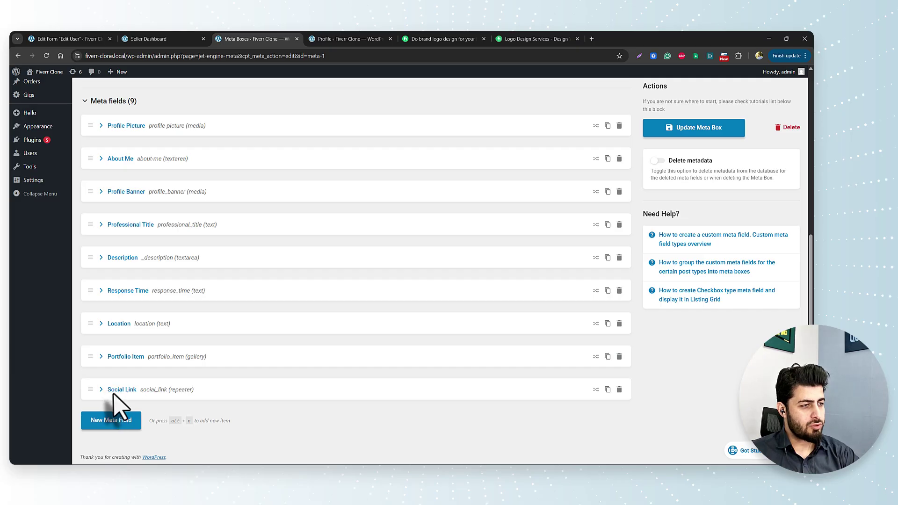
click(70, 39)
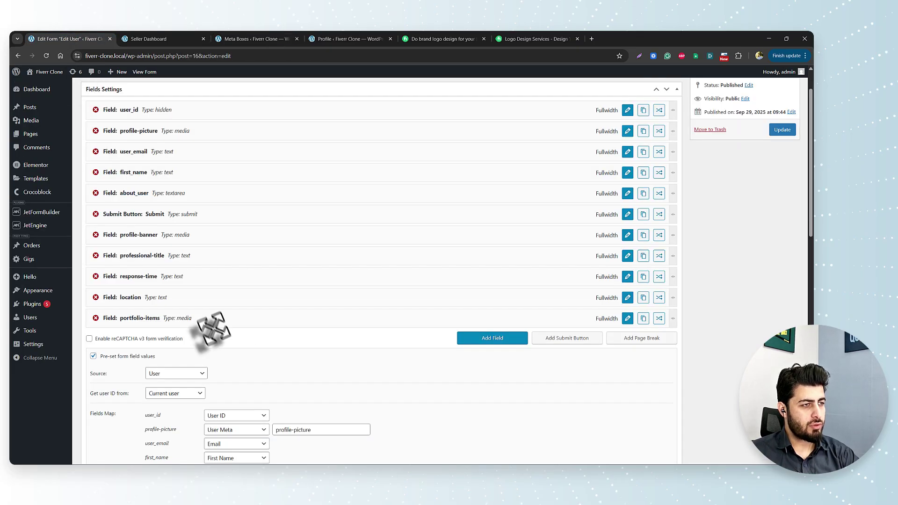
click(512, 345)
click(628, 339)
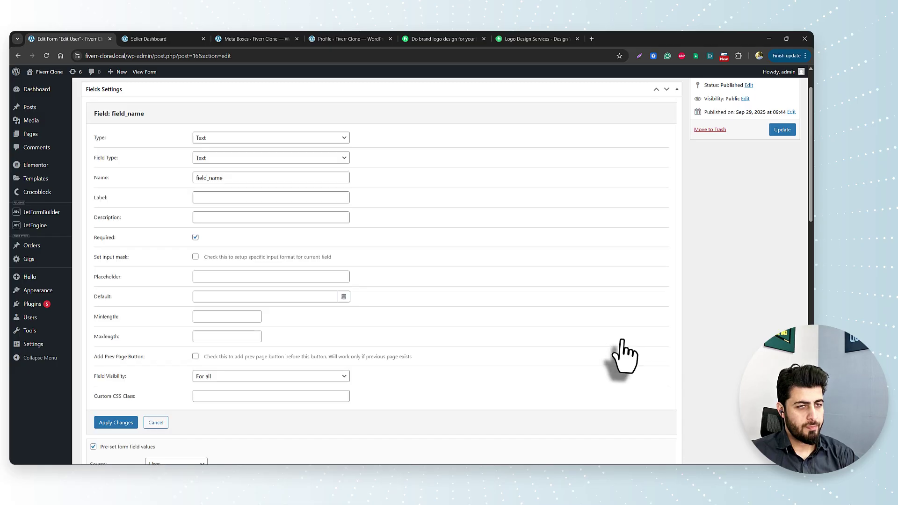
click(216, 138)
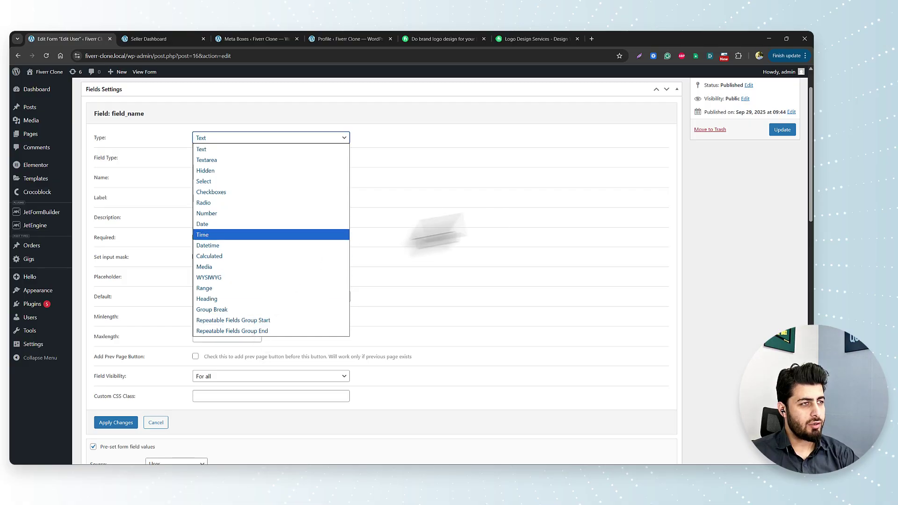
click(501, 220)
scroll(178, 356, down, 10)
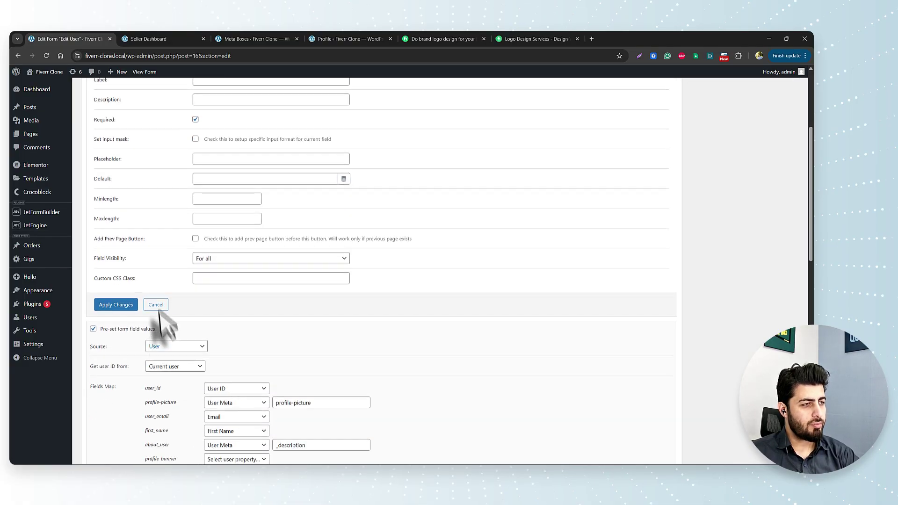
scroll(489, 299, up, 3)
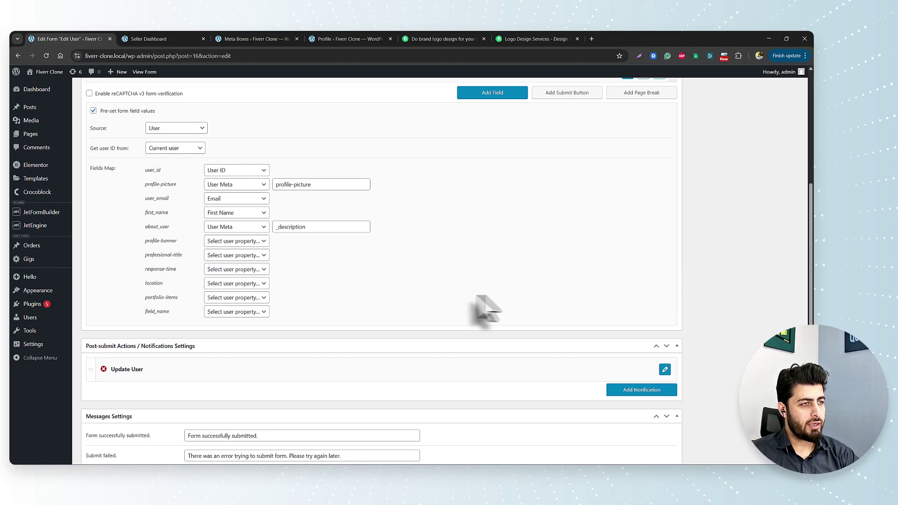
- Set the preset source to User Meta for profile-banner, professional-title, response-time, location and portfolio-items in the form's fields map
click(237, 241)
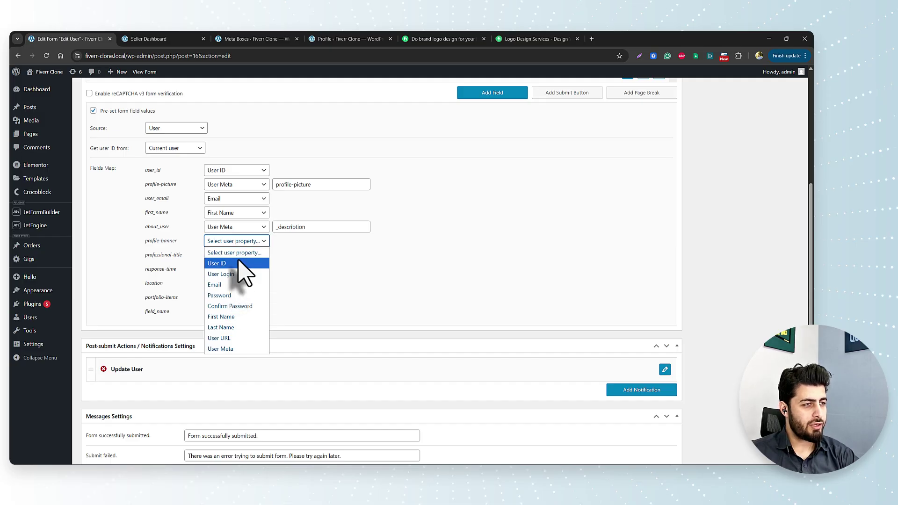
click(236, 349)
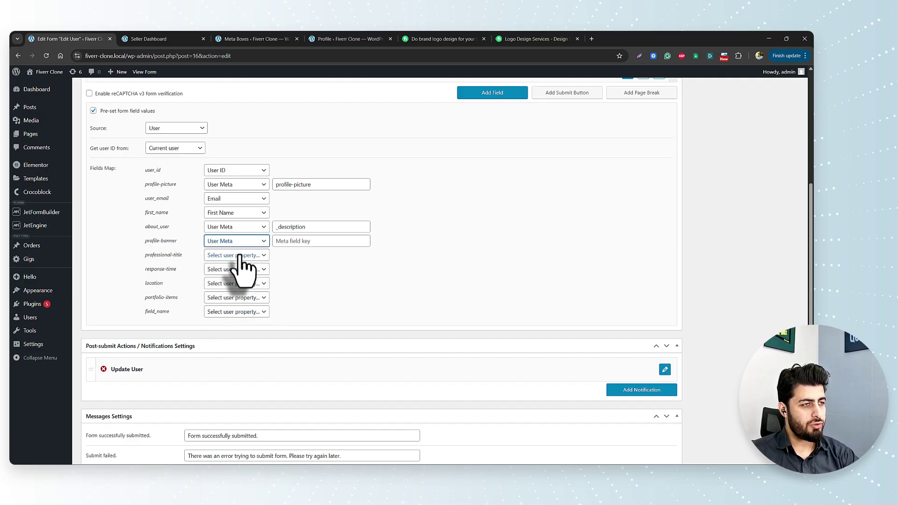
click(239, 255)
click(240, 363)
click(247, 270)
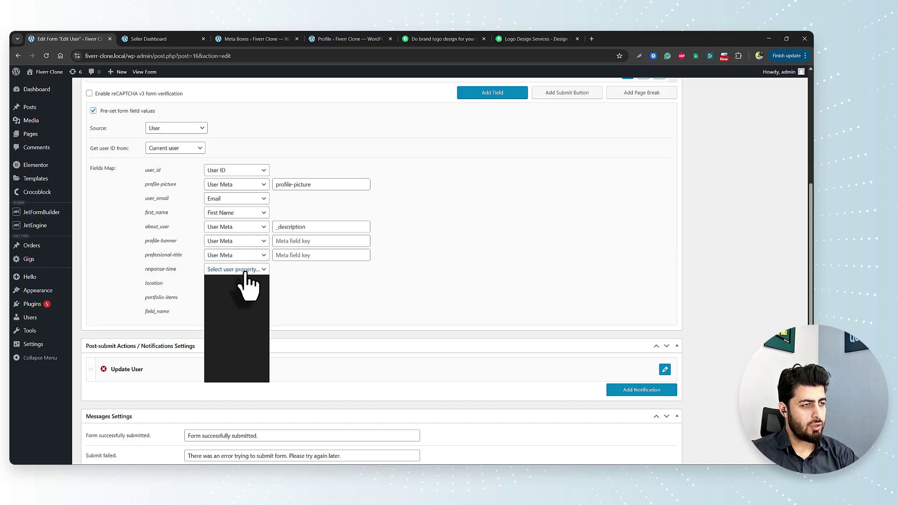
click(237, 377)
click(250, 284)
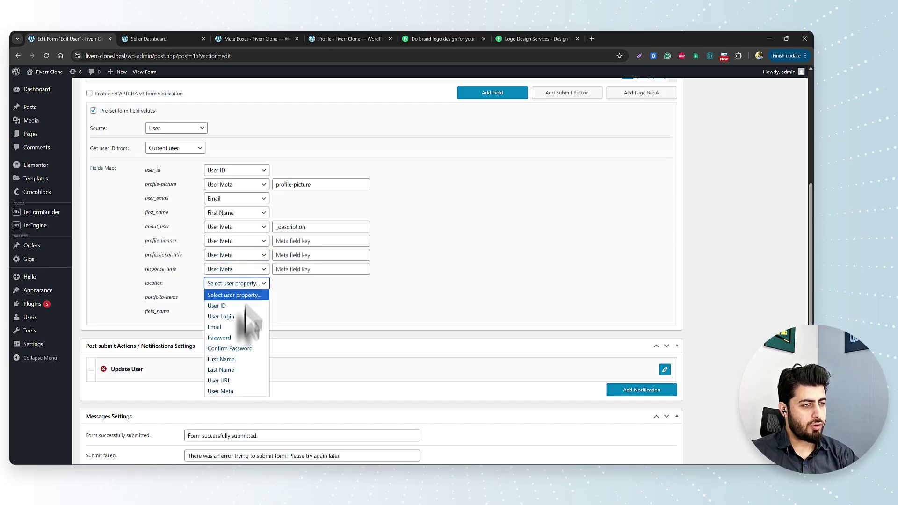
click(237, 391)
click(239, 298)
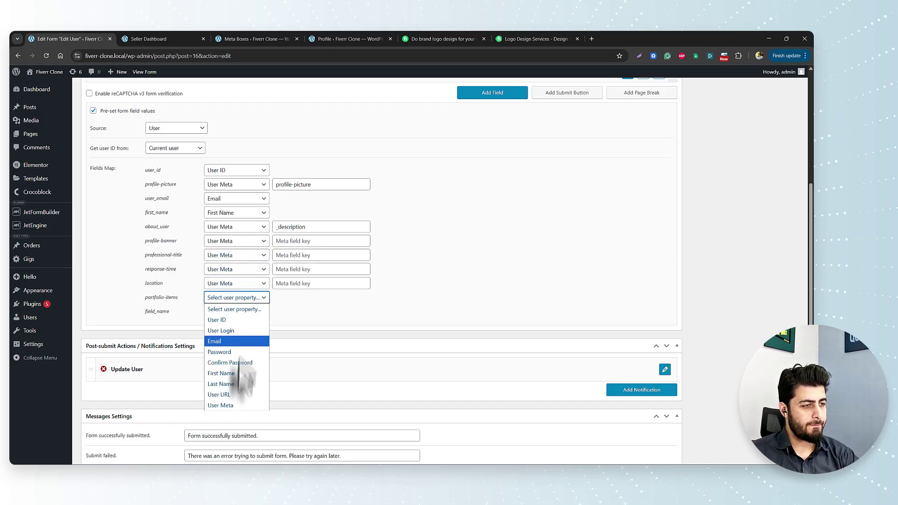
click(236, 406)
- Delete the unused field_name text field from the Edit User form
scroll(471, 231, up, 4)
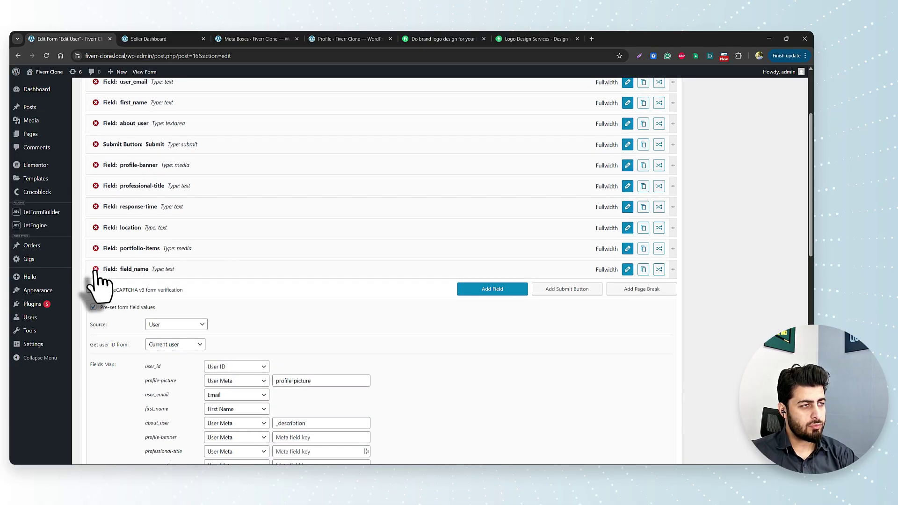
click(96, 269)
click(445, 104)
- Move the submit button below portfolio-items, set its label to Update my profile, and apply the changes
scroll(290, 183, up, 2)
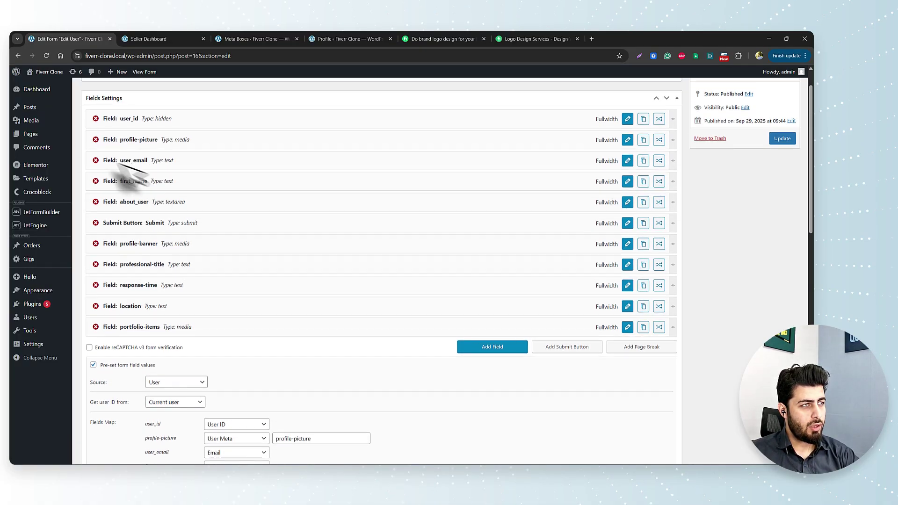
drag(100, 221, 629, 323)
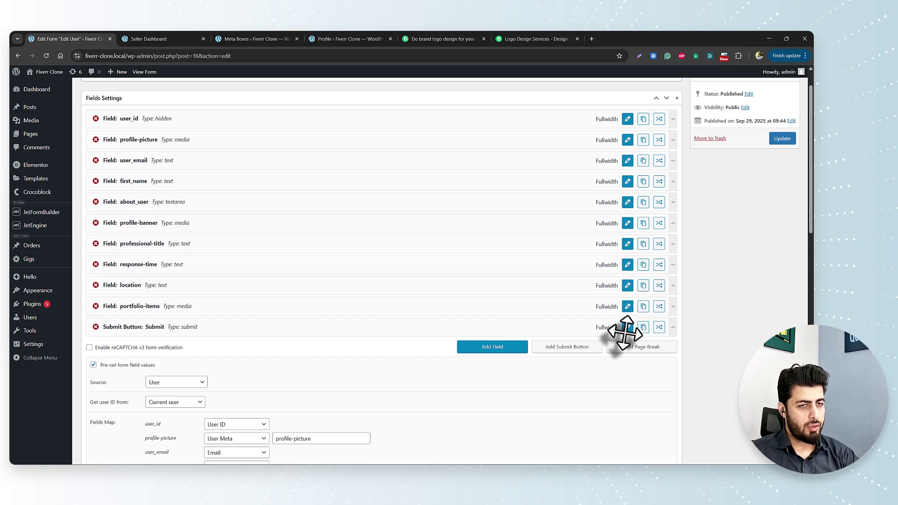
click(628, 326)
double_click(226, 143)
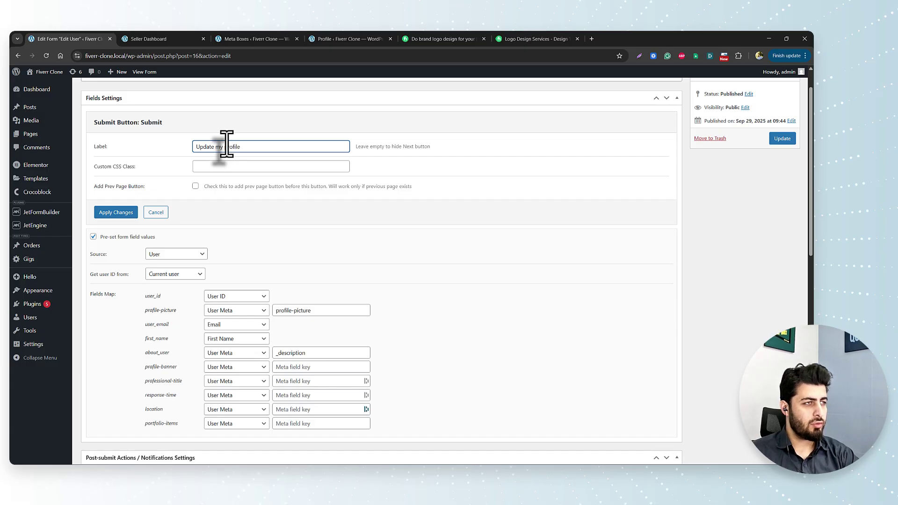
click(117, 213)
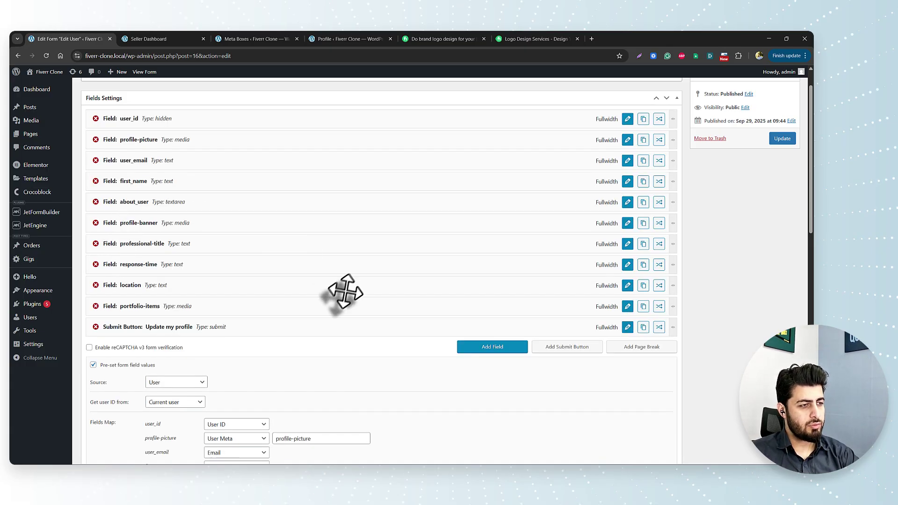
- Check the field names in the meta box and enter the preset meta keys location and portfolio_item for the matching form fields
scroll(345, 293, down, 4)
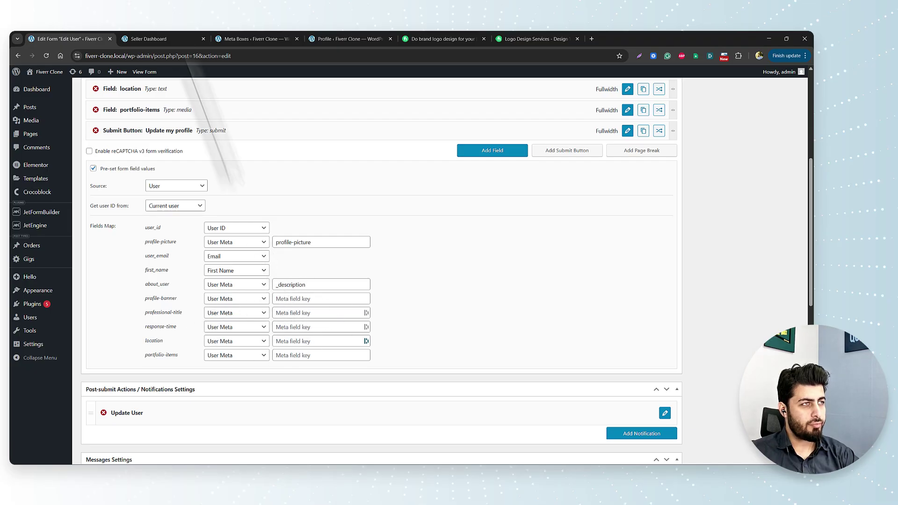
click(285, 39)
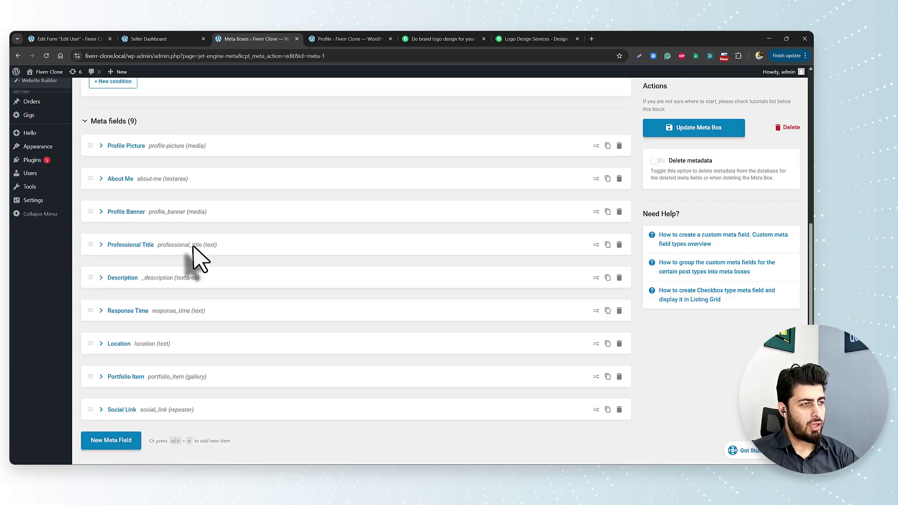
scroll(192, 248, up, 1)
scroll(188, 266, down, 1)
scroll(197, 293, down, 1)
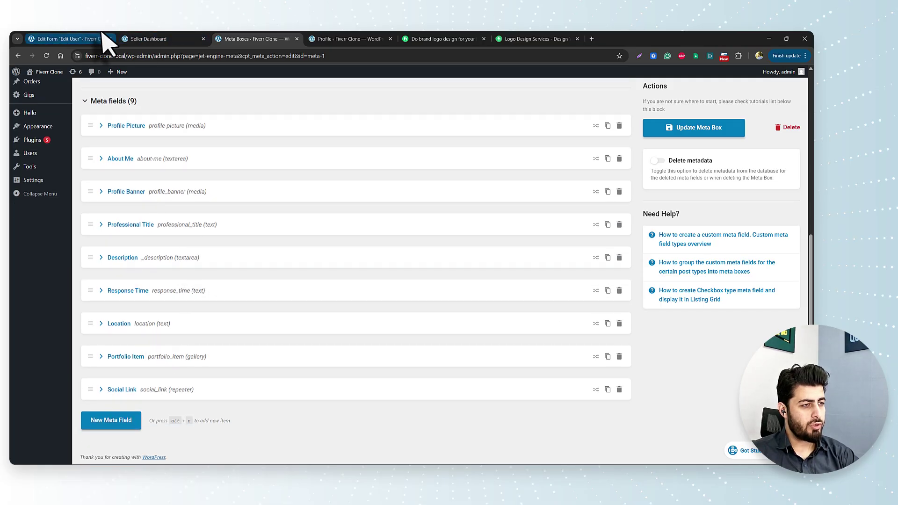
click(77, 37)
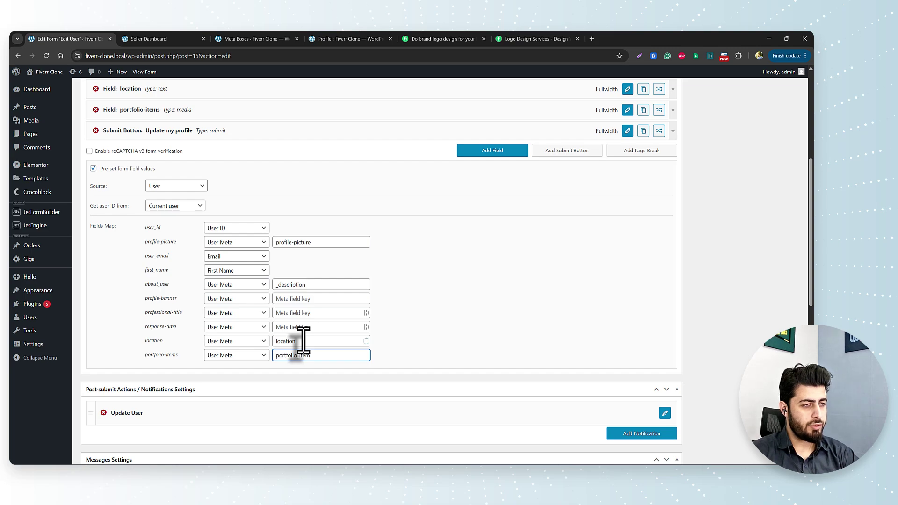
click(248, 39)
click(71, 39)
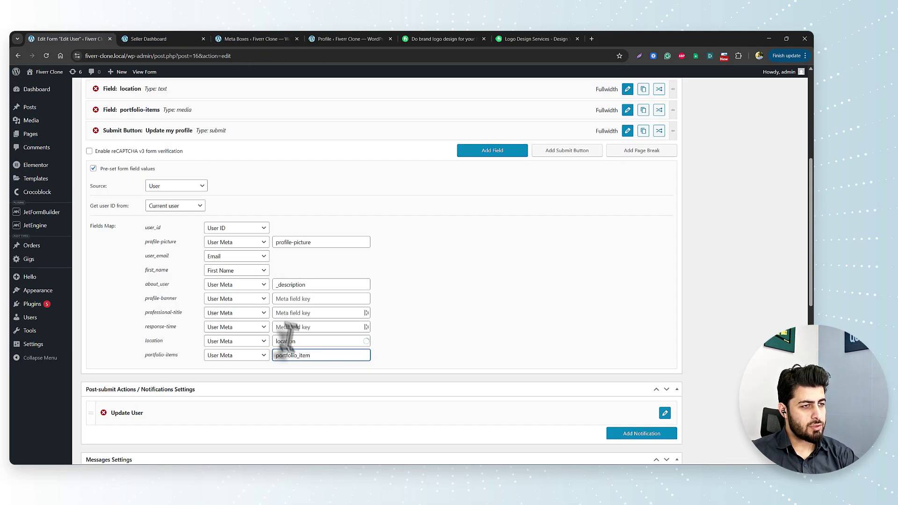
- Enter response_time as the preset meta key for the response-time field, correcting any misspelling
click(303, 327)
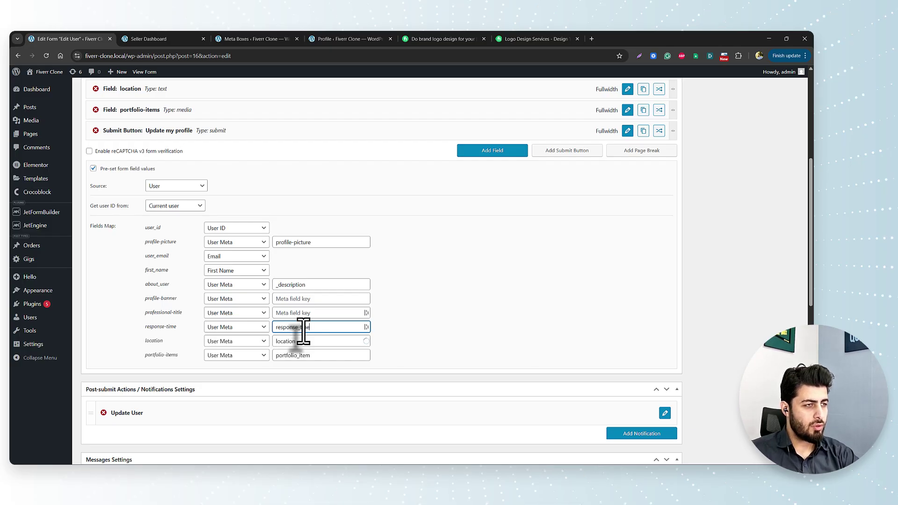
click(302, 312)
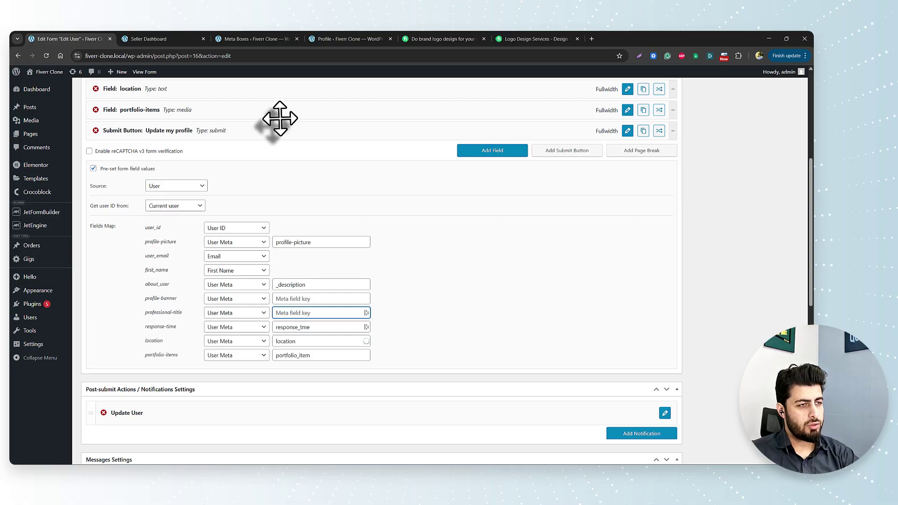
click(304, 327)
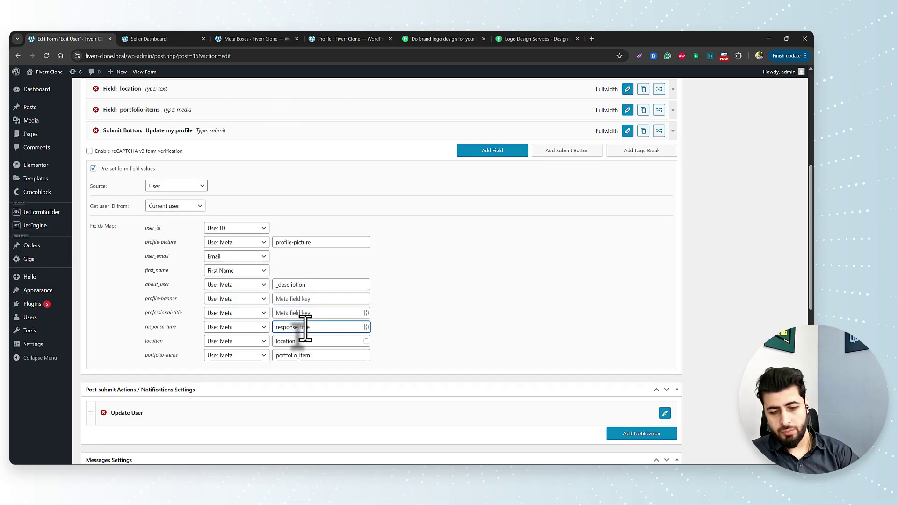
- Recheck the meta box field names and enter the preset meta keys professional_title and profile_banner for their form fields
click(276, 38)
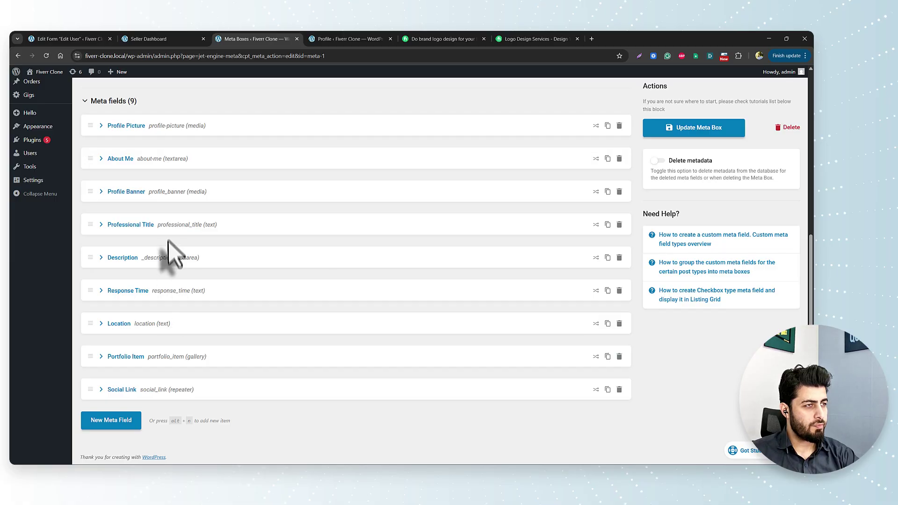
click(66, 38)
click(302, 299)
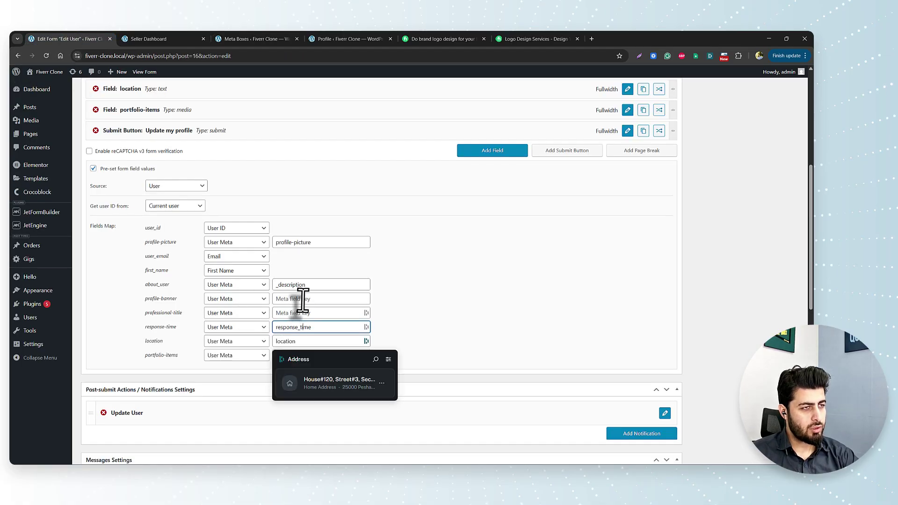
click(302, 313)
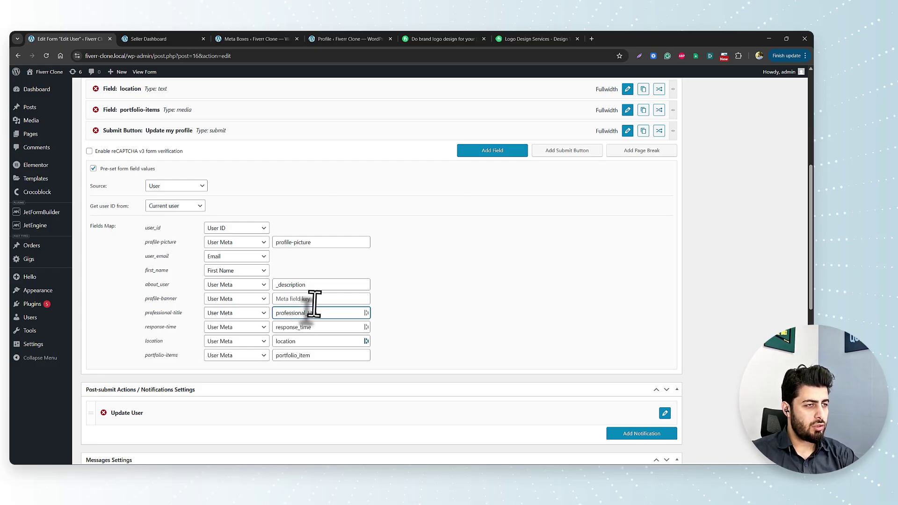
click(314, 300)
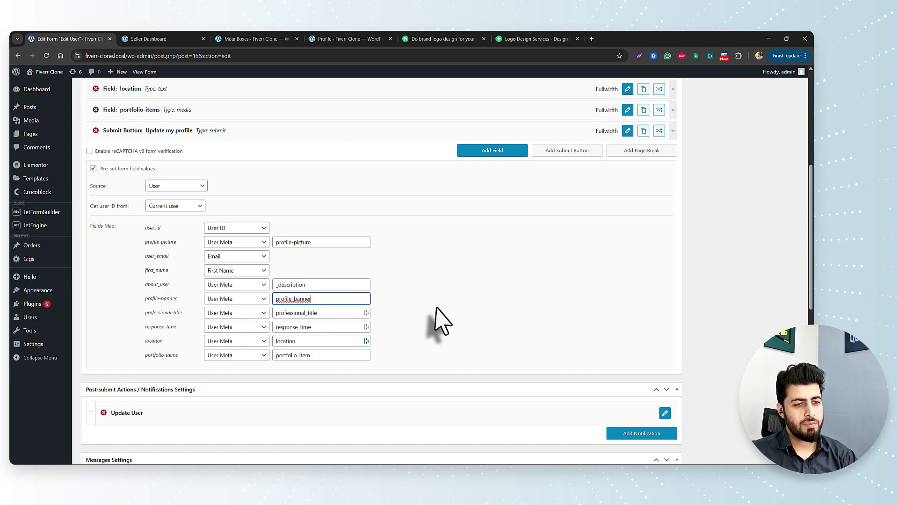
- Edit the Update User post-submit action and map profile-banner, professional-title, response-time, location and portfolio-items to User Meta
scroll(442, 323, down, 2)
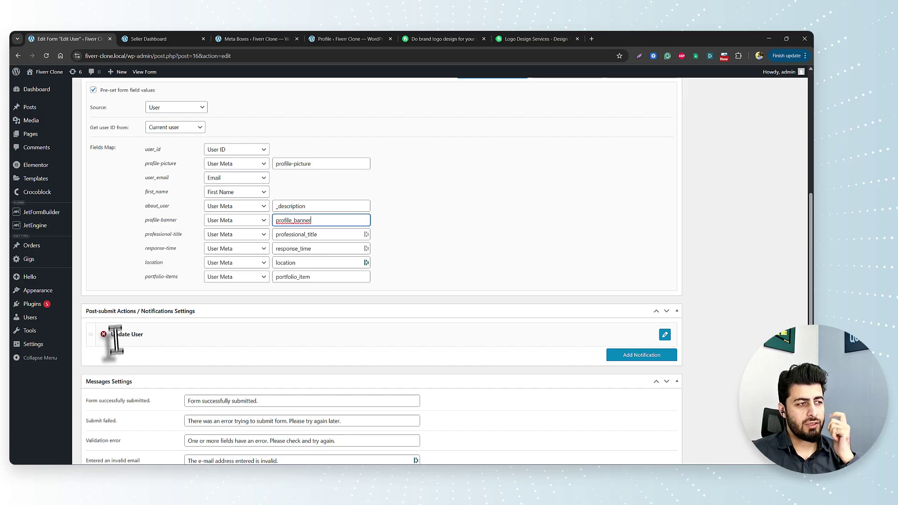
click(665, 335)
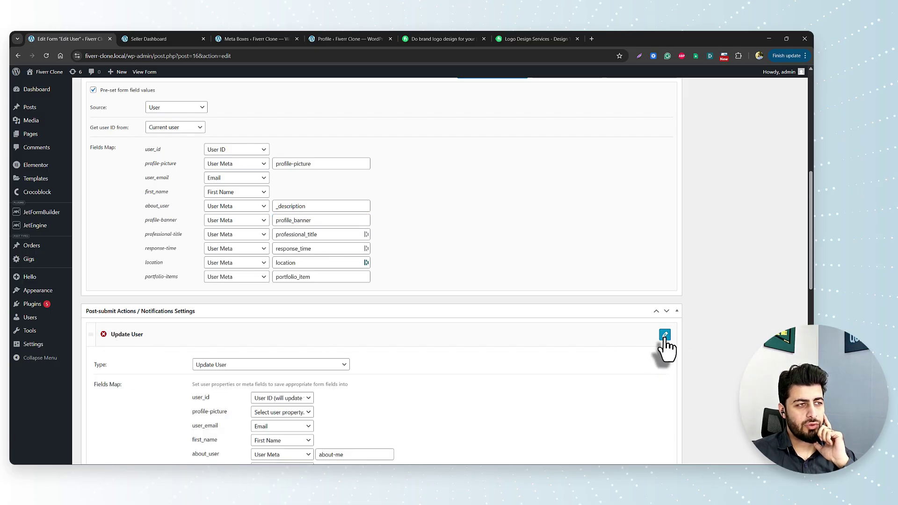
scroll(461, 361, down, 5)
scroll(463, 361, up, 2)
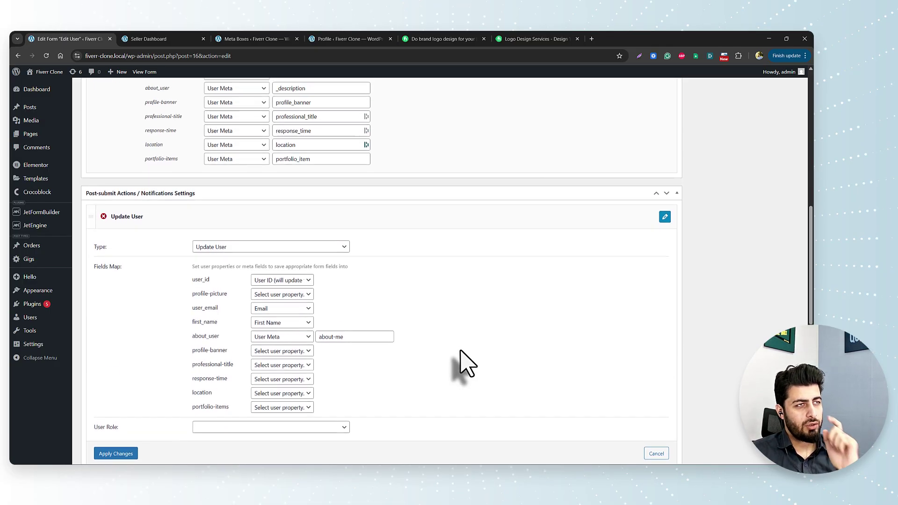
click(300, 351)
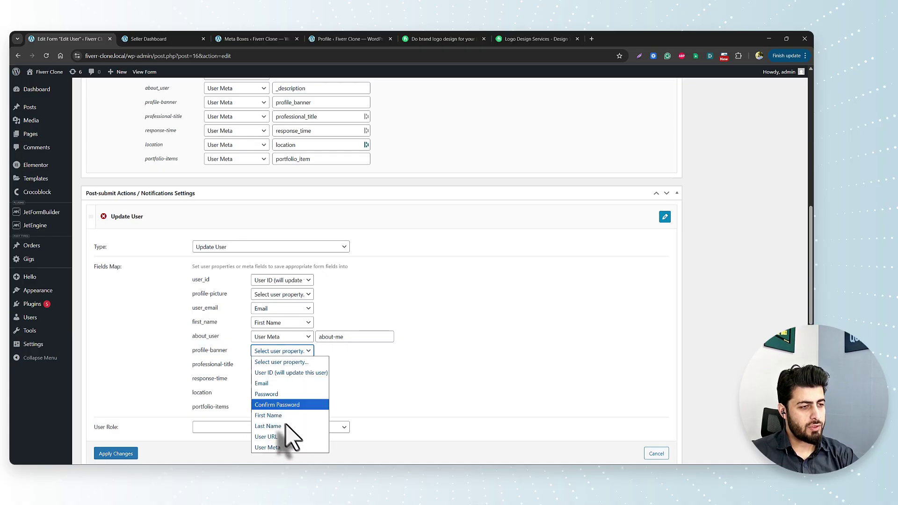
click(284, 448)
click(282, 365)
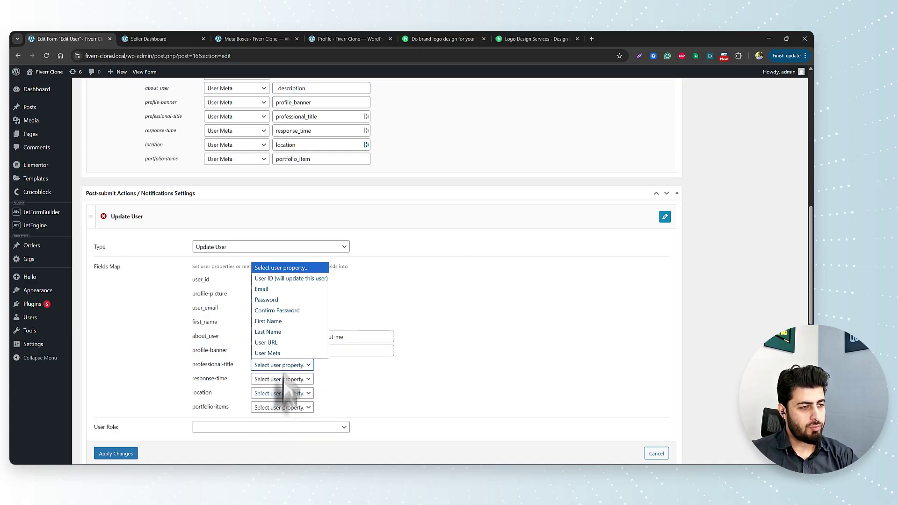
click(283, 353)
click(284, 379)
click(285, 368)
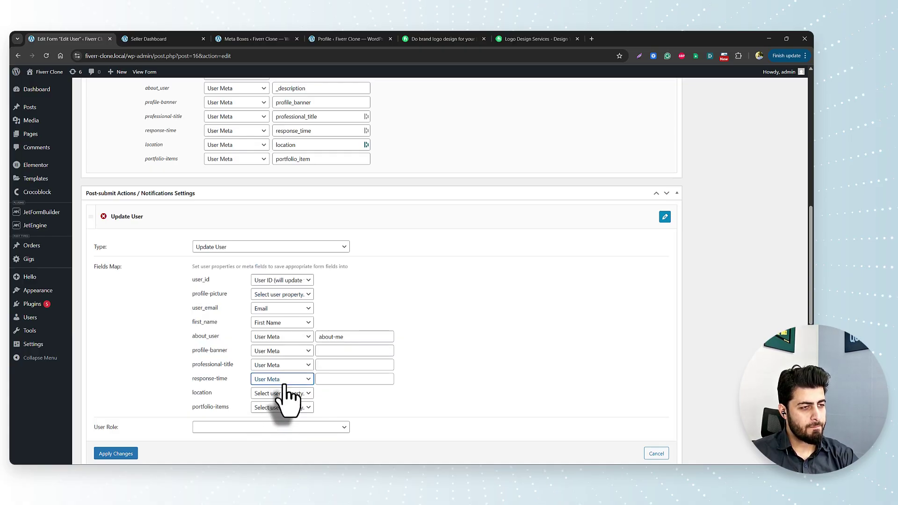
click(286, 394)
click(281, 381)
click(284, 408)
click(282, 396)
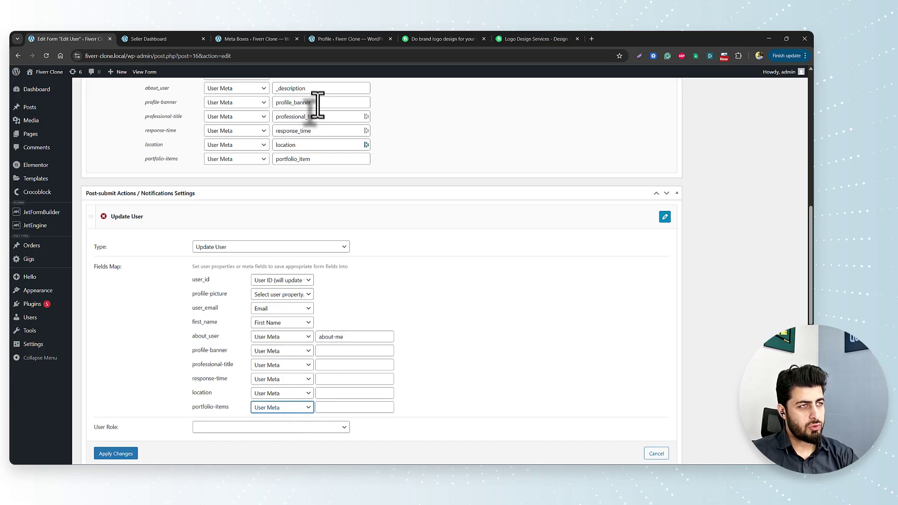
- Copy the preset keys profile_banner, professional_title, response_time, location and portfolio_item into the matching Update User action fields and apply the changes
drag(292, 102, 343, 353)
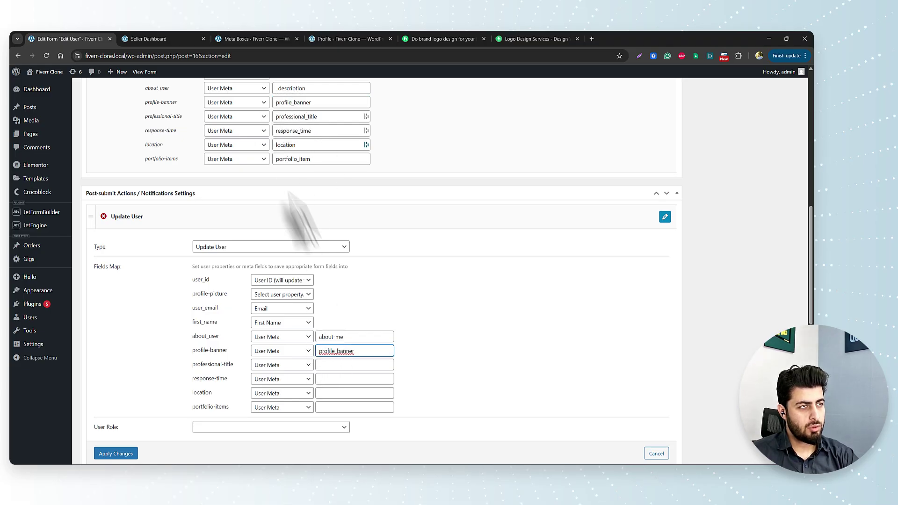
double_click(294, 117)
drag(294, 117, 343, 365)
double_click(291, 131)
drag(291, 131, 329, 379)
double_click(283, 145)
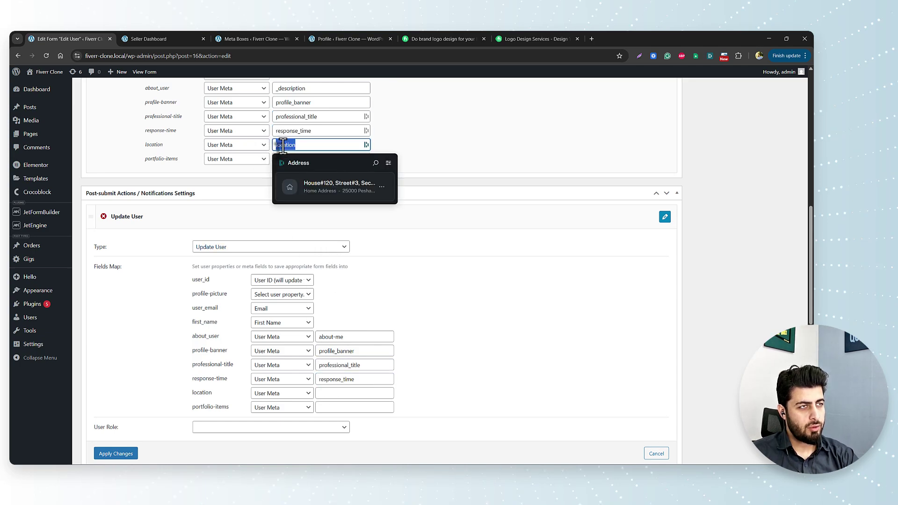
drag(283, 145, 333, 394)
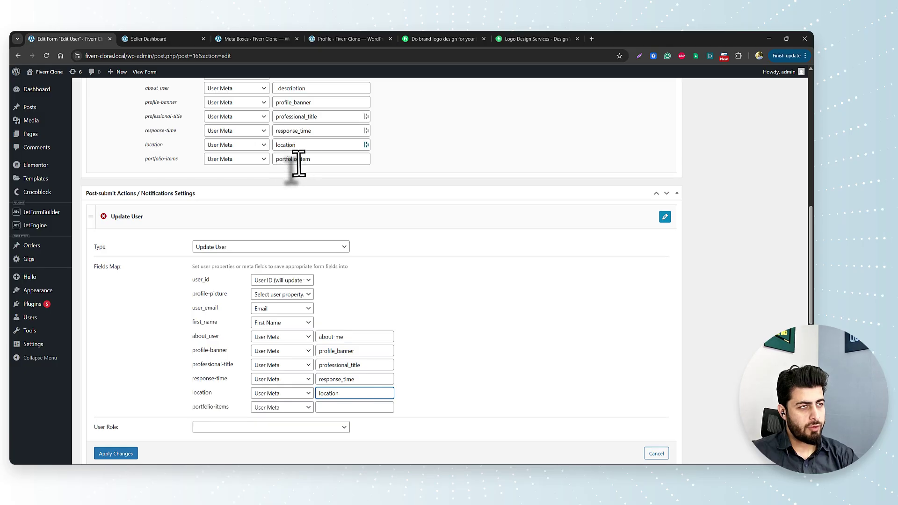
double_click(293, 159)
drag(293, 159, 344, 408)
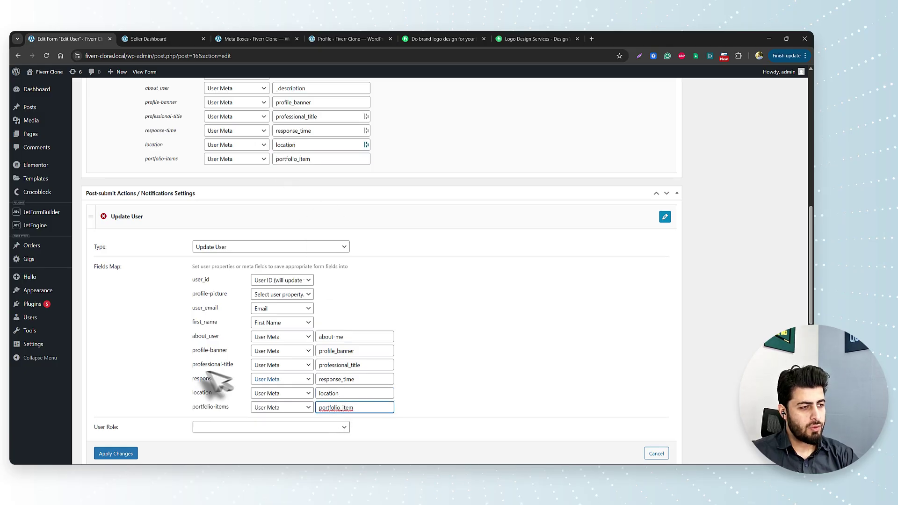
scroll(220, 431, down, 3)
click(117, 297)
scroll(567, 341, up, 5)
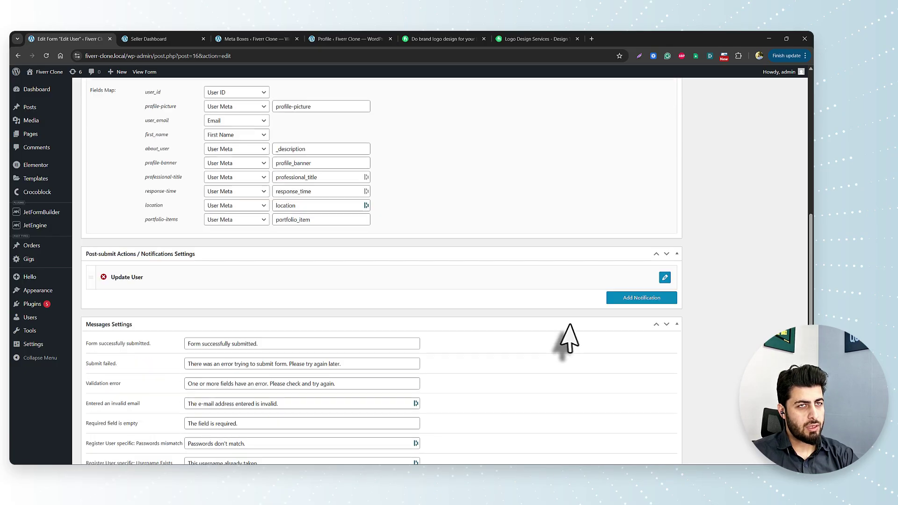
scroll(650, 344, up, 6)
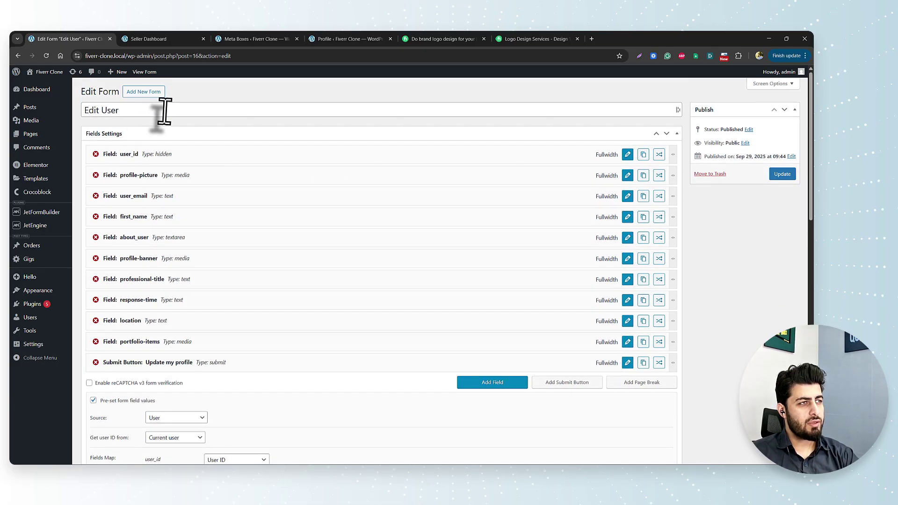
- Save the Edit User form, rename it Edit Profile and update it again
click(780, 175)
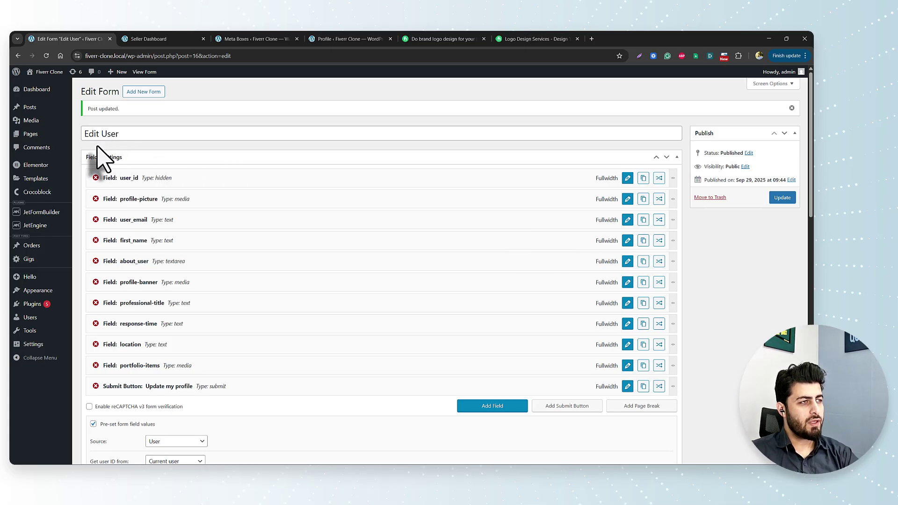
drag(102, 134, 131, 135)
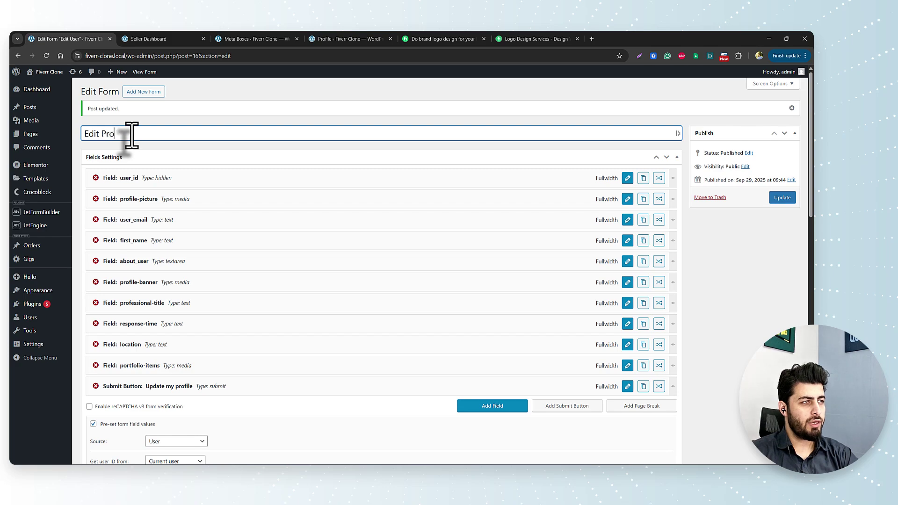
click(783, 197)
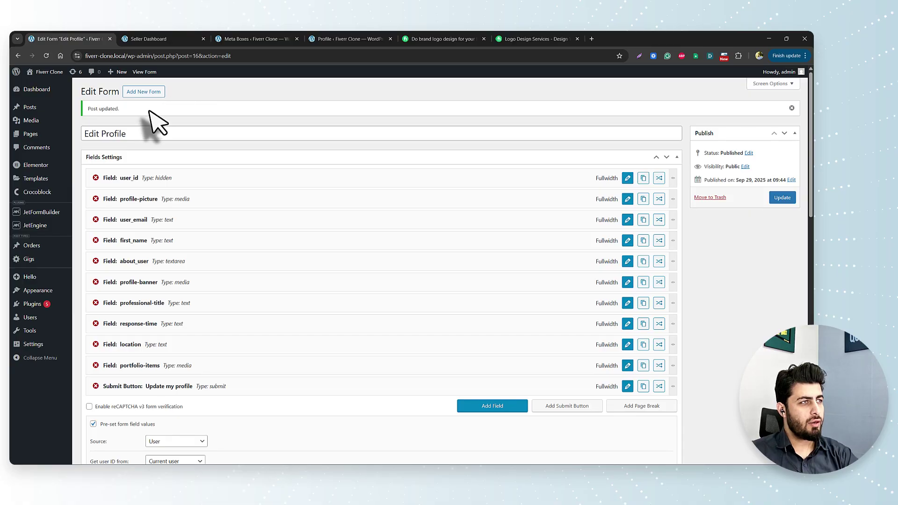
- Reload the User Settings page of the seller dashboard and check the new profile fields in the form
click(154, 38)
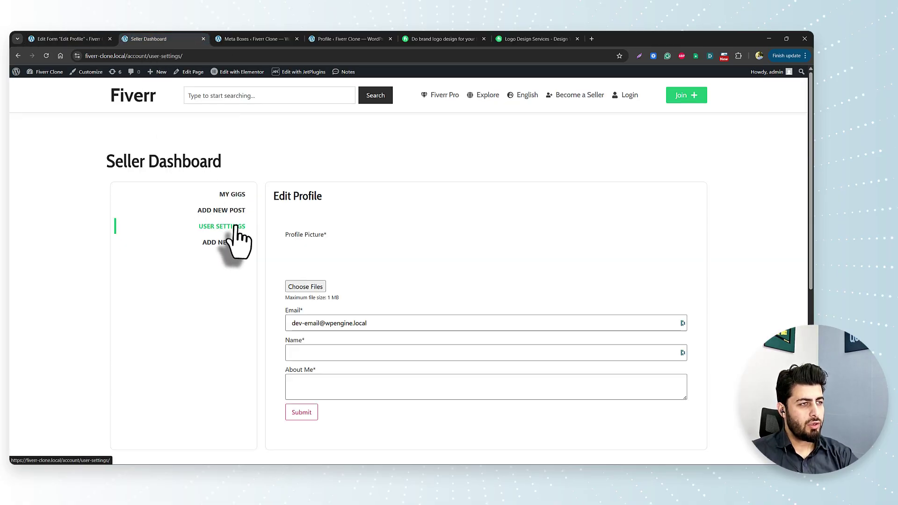
click(46, 56)
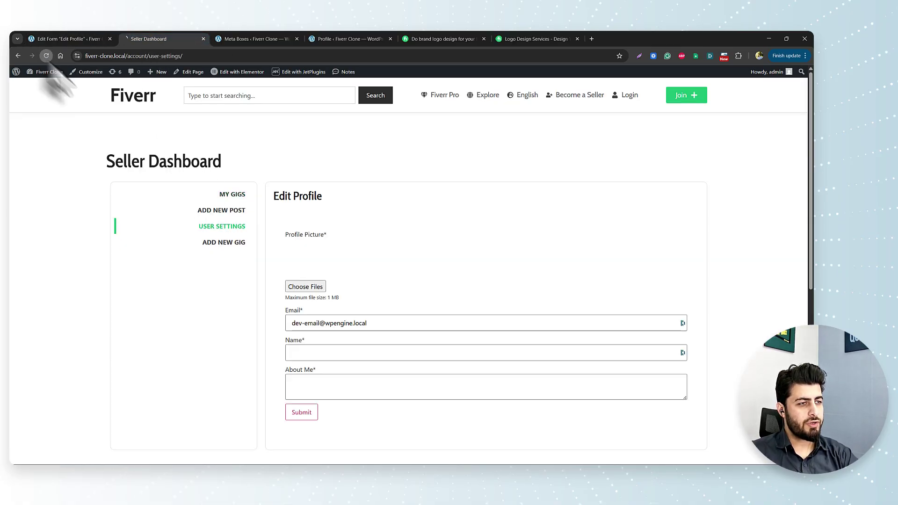
scroll(355, 323, down, 3)
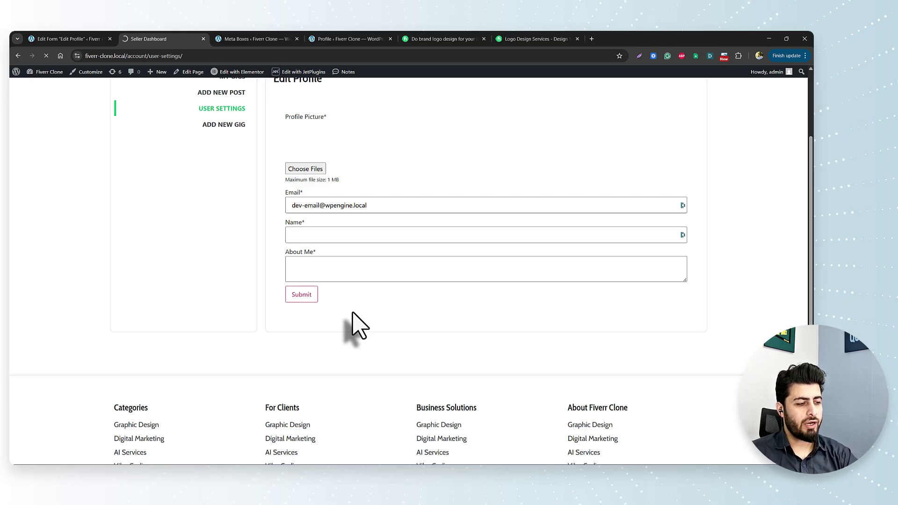
scroll(389, 337, down, 2)
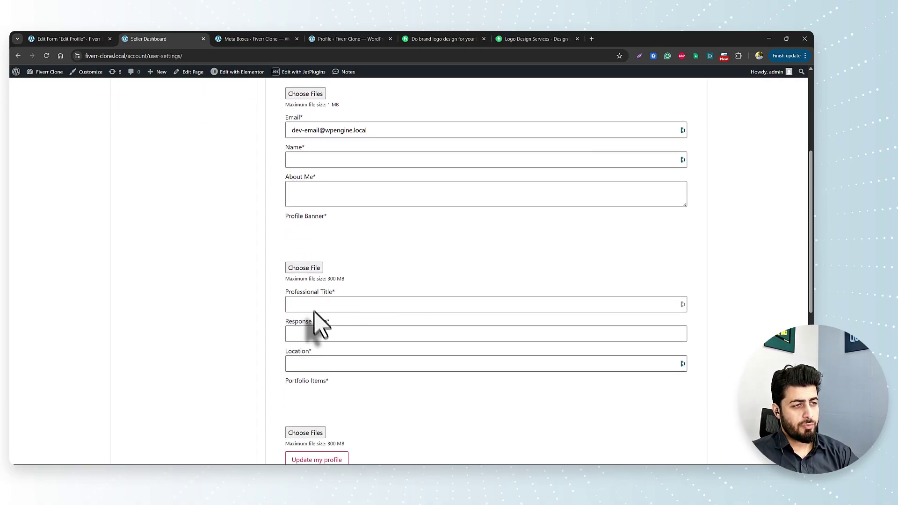
scroll(309, 374, down, 3)
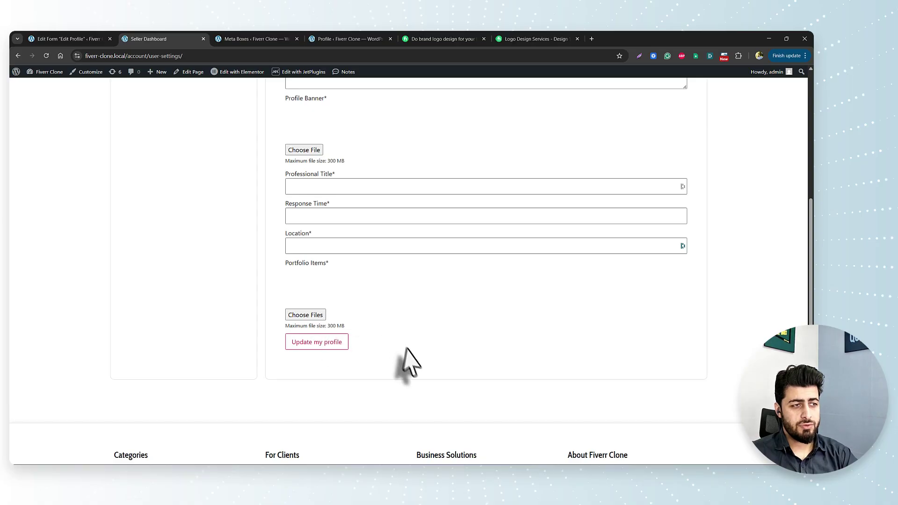
scroll(404, 358, up, 7)
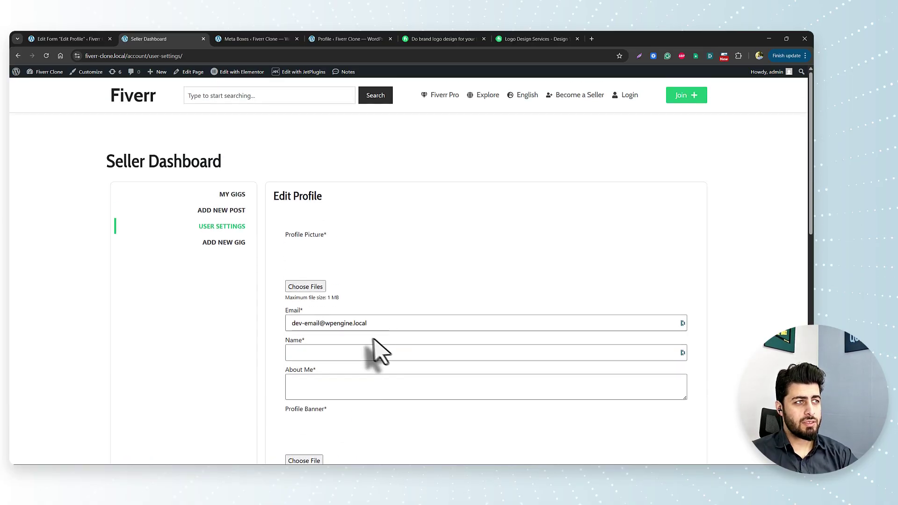
- Open the Edit User and Edit Post pages in separate Elementor editor tabs and return the dashboard to User Settings
mouse_move(240, 76)
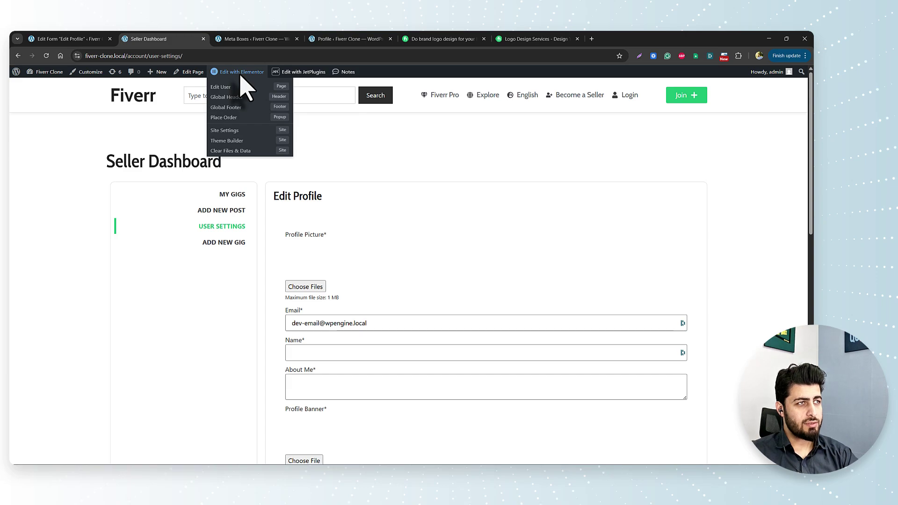
right_click(224, 92)
click(241, 102)
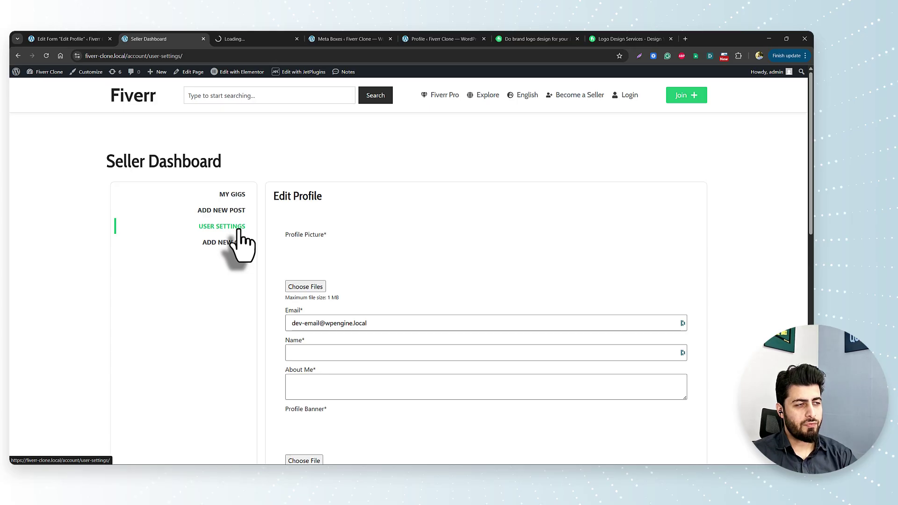
click(239, 197)
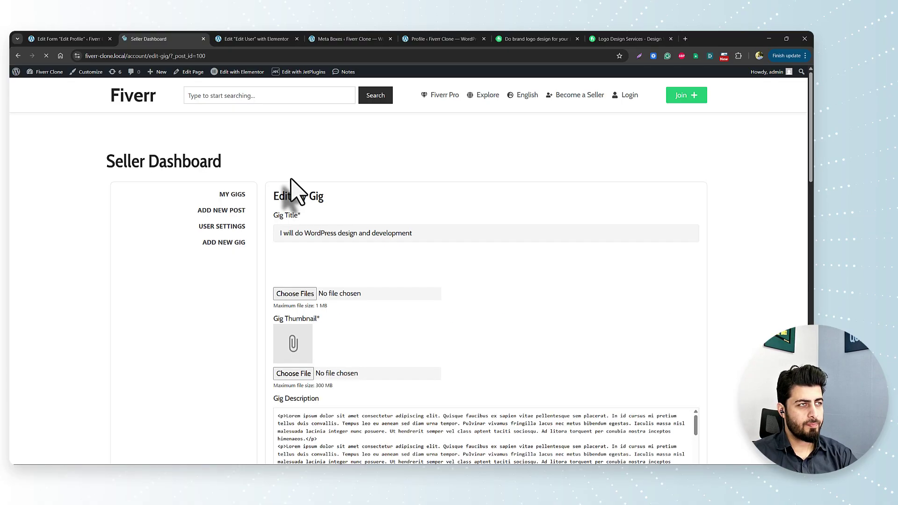
mouse_move(234, 78)
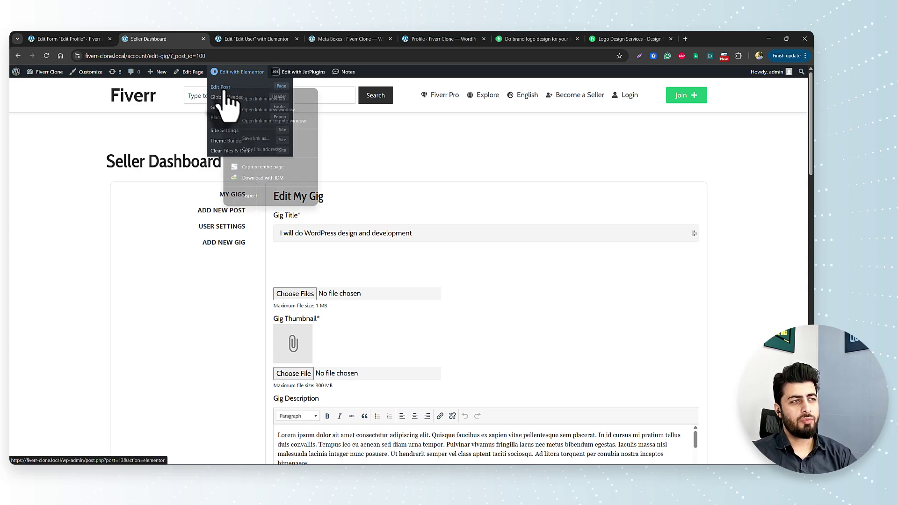
right_click(225, 94)
click(238, 102)
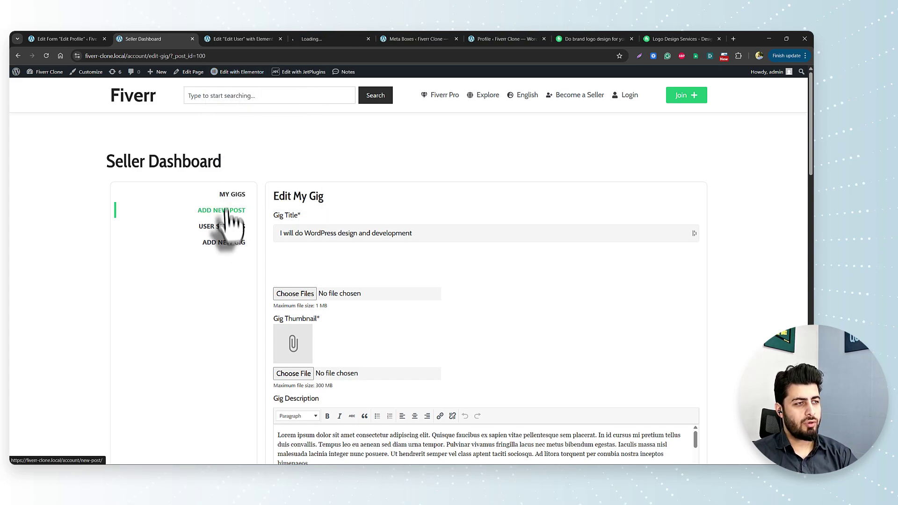
click(226, 228)
- Retitle the Edit User page as Edit Profile and set its form widget's padding to 0 on all sides
click(240, 39)
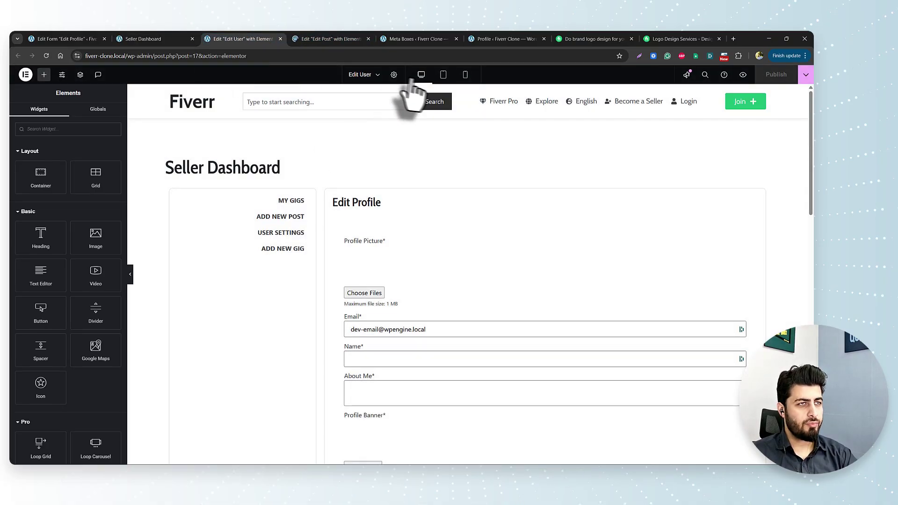
click(394, 75)
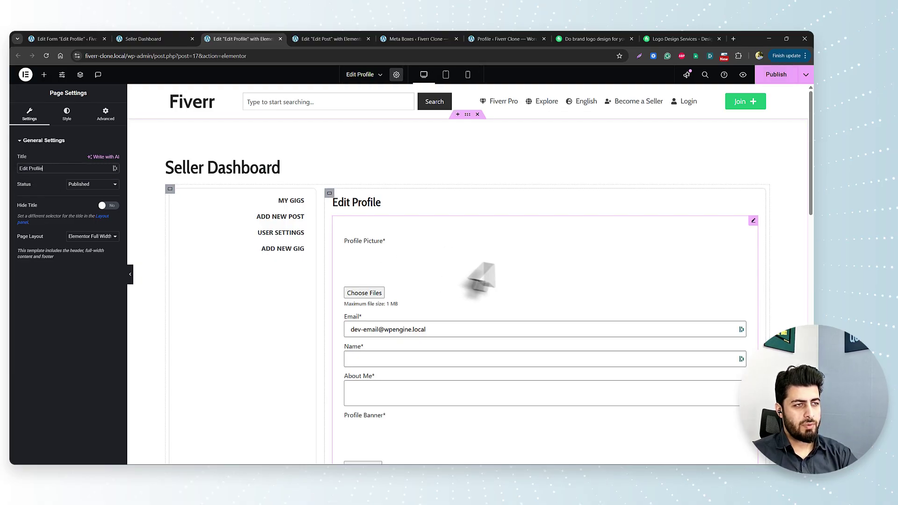
click(482, 288)
click(106, 115)
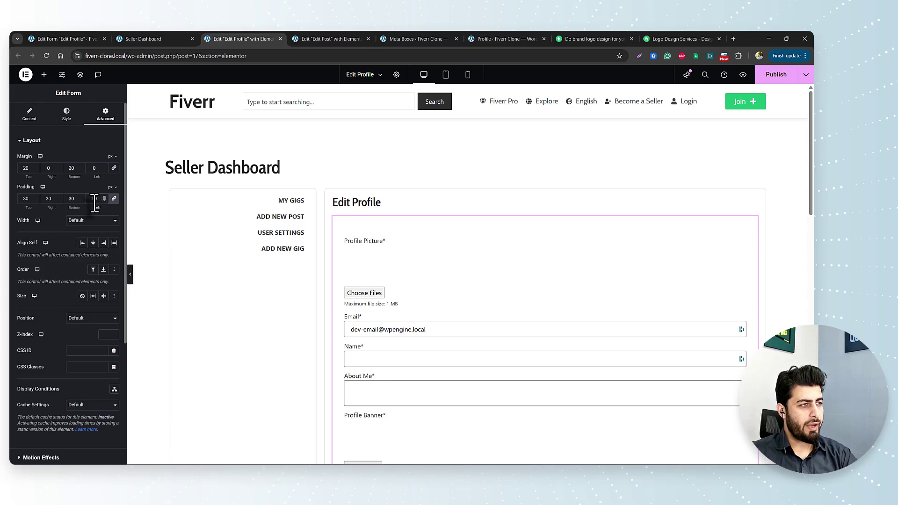
text(0)
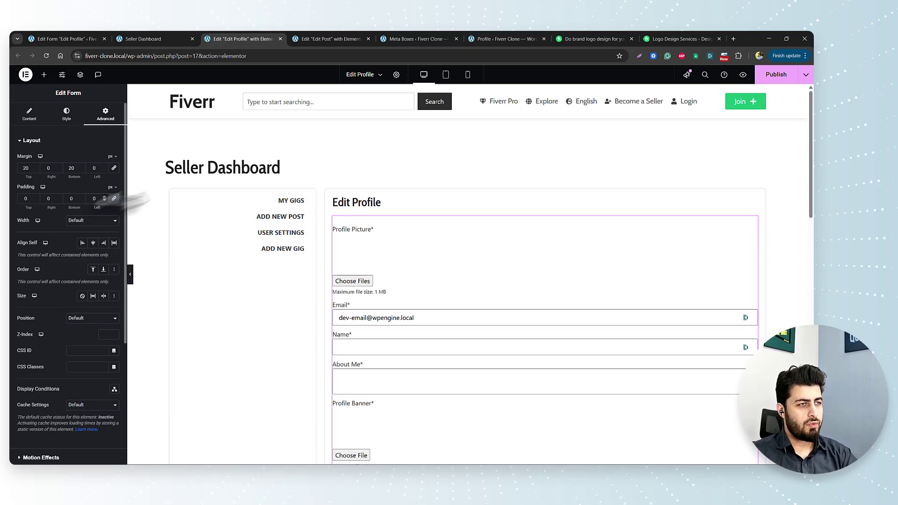
- Change the Edit Post page's title to Edit Gig in its page settings
click(334, 39)
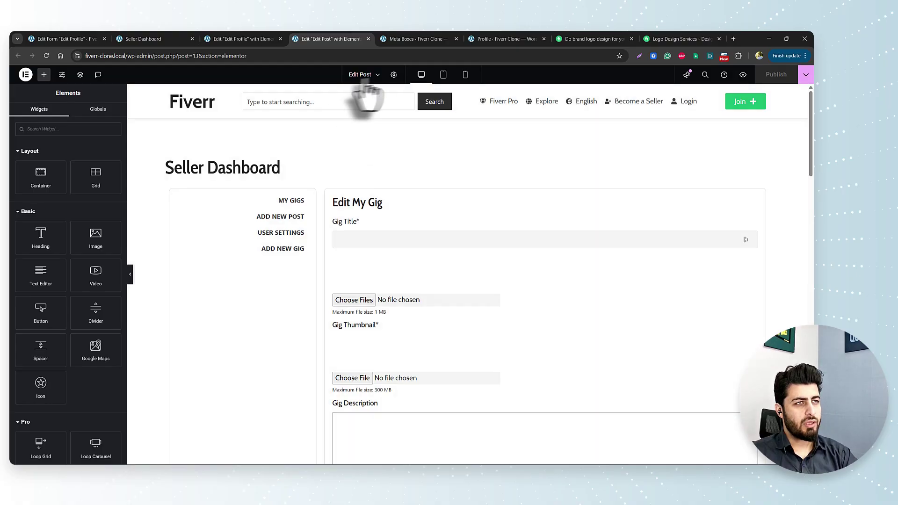
click(394, 75)
click(76, 169)
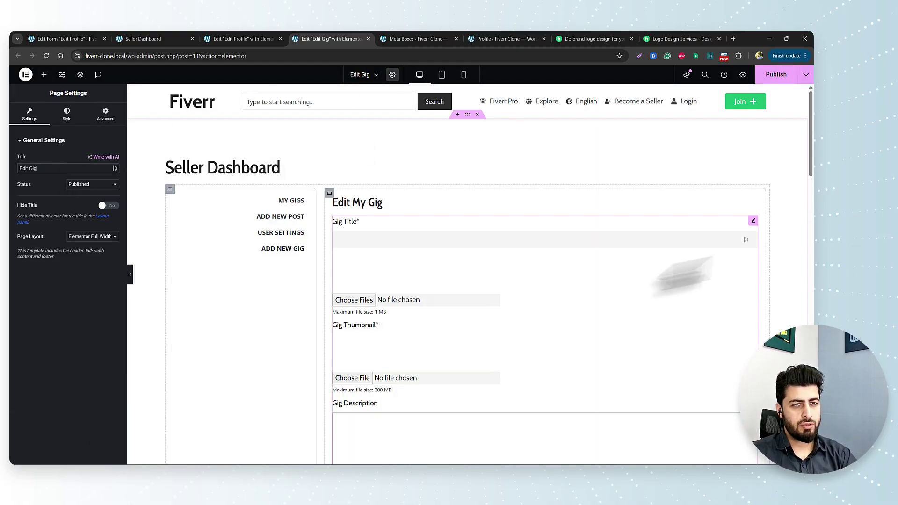
- Copy the Edit My Gig form widget and paste its style onto the Edit Profile form, checking all the fields
right_click(749, 234)
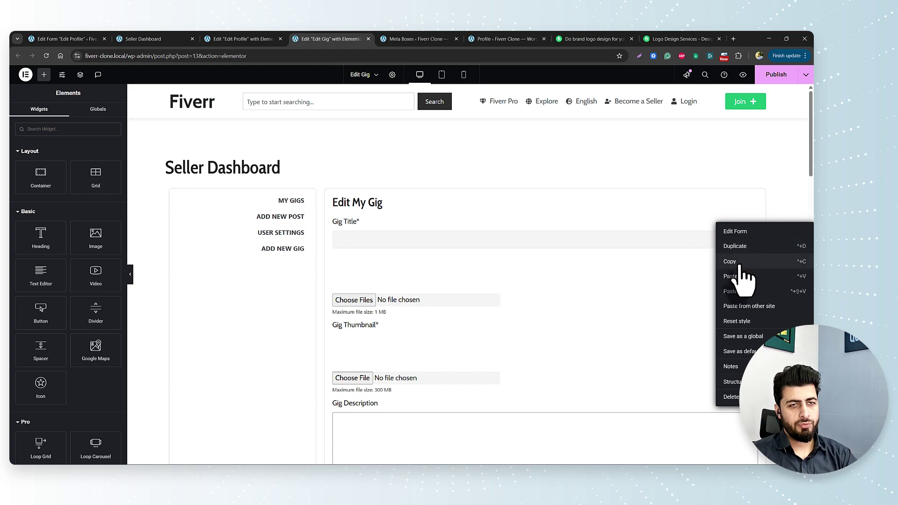
click(744, 262)
click(230, 37)
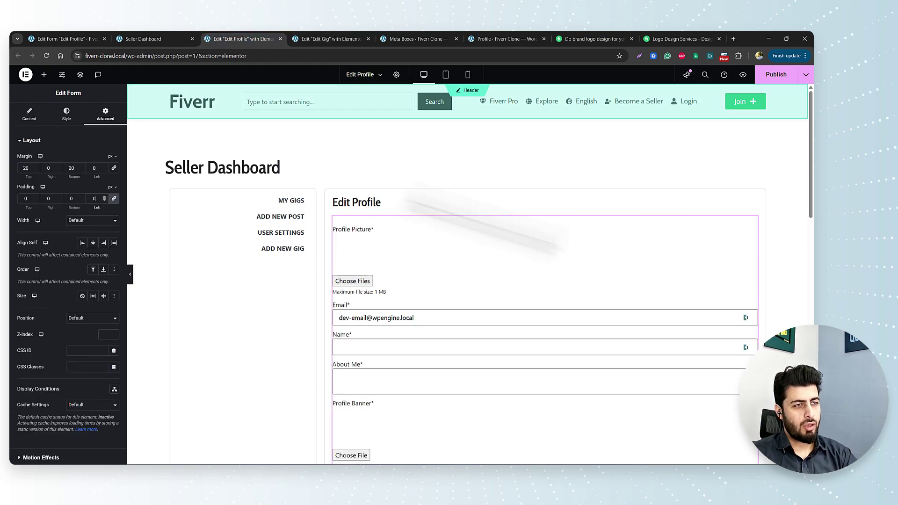
right_click(751, 228)
click(744, 288)
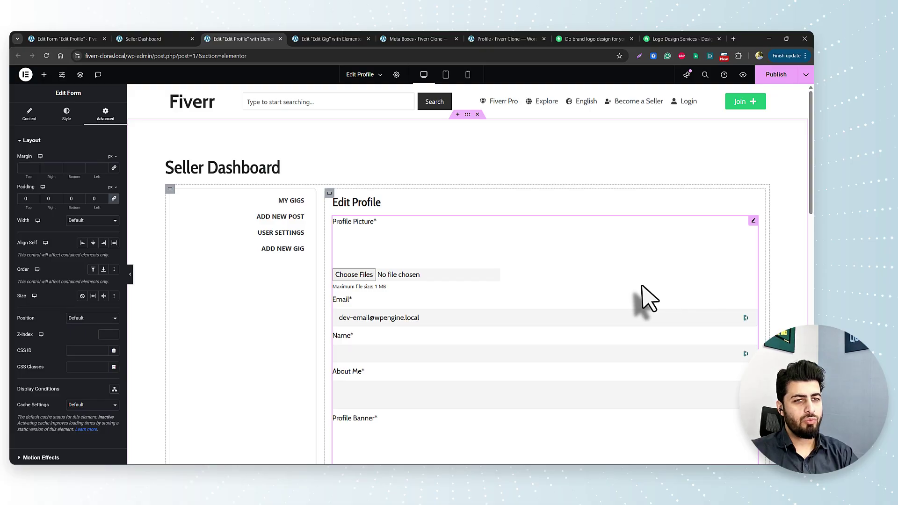
scroll(639, 287, down, 10)
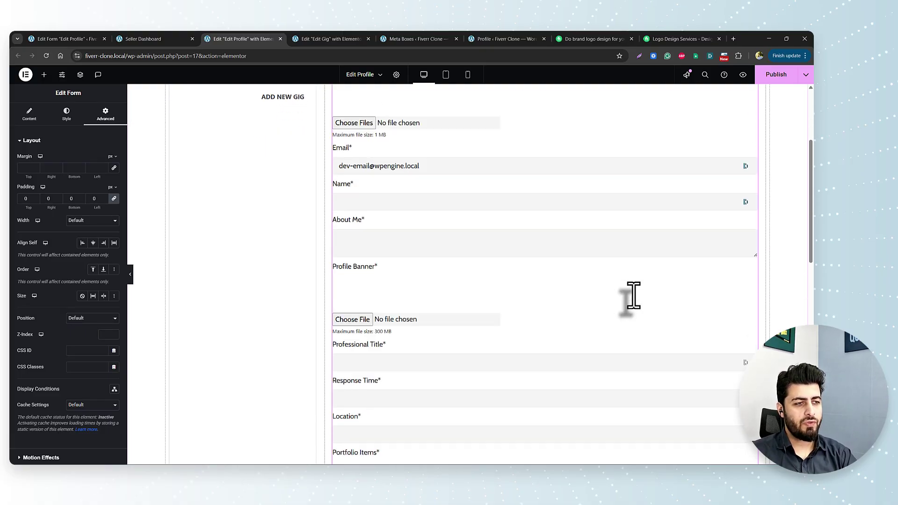
scroll(568, 285, up, 6)
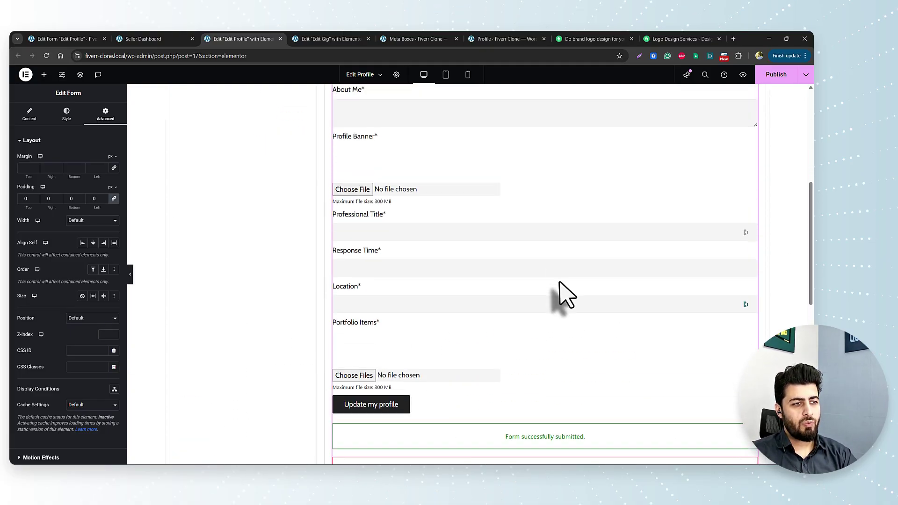
scroll(682, 240, up, 5)
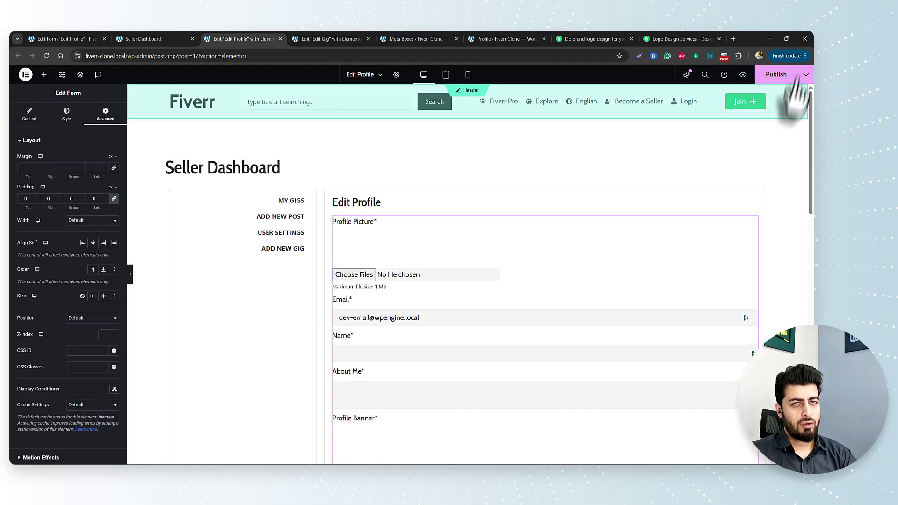
- Publish the changes to both the Edit Profile and Edit Gig pages
click(781, 78)
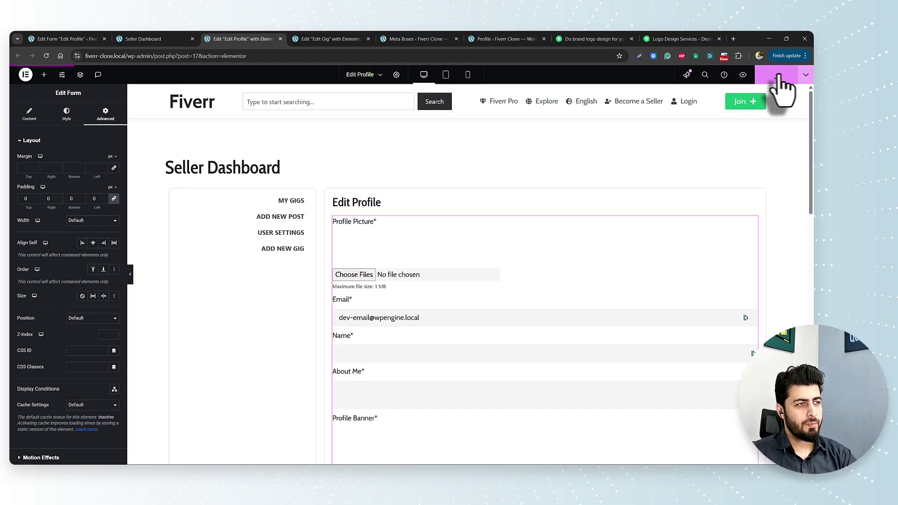
click(352, 37)
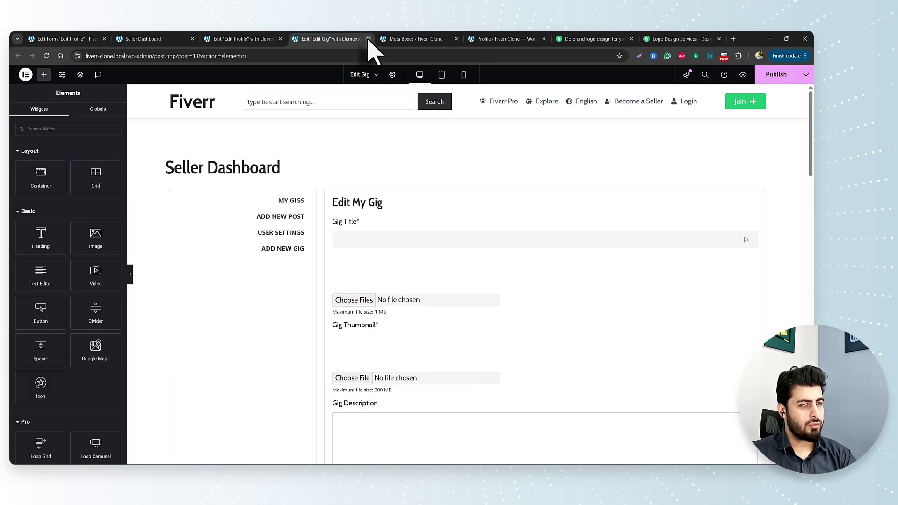
click(368, 39)
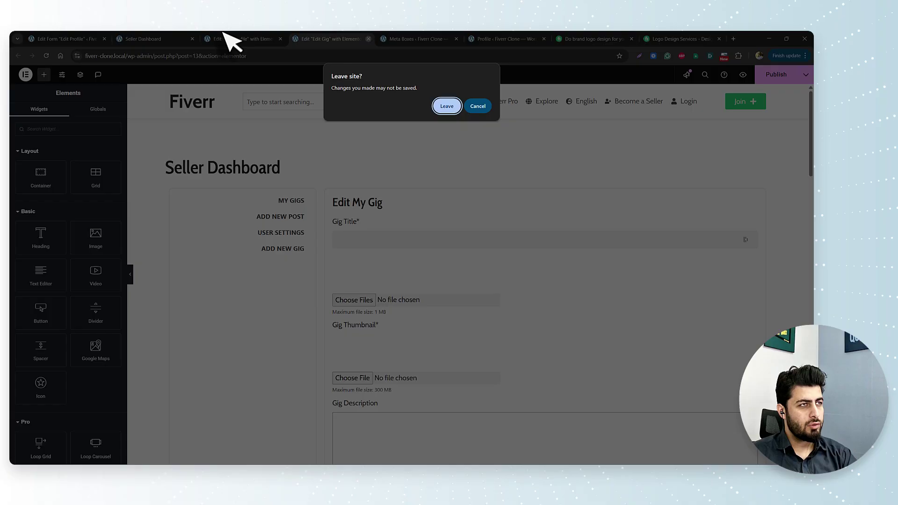
click(478, 106)
click(776, 76)
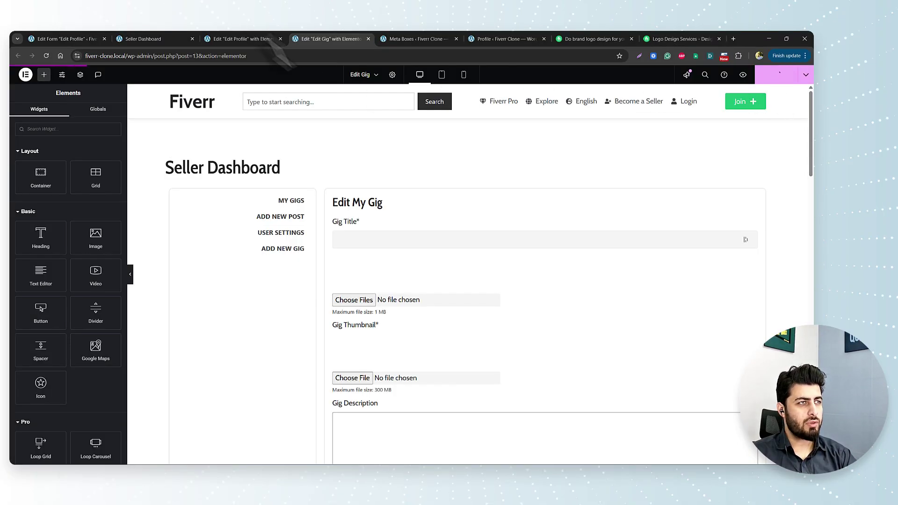
- Close both Elementor editor tabs and check the restyled Edit Profile form on the reloaded User Settings page
click(244, 39)
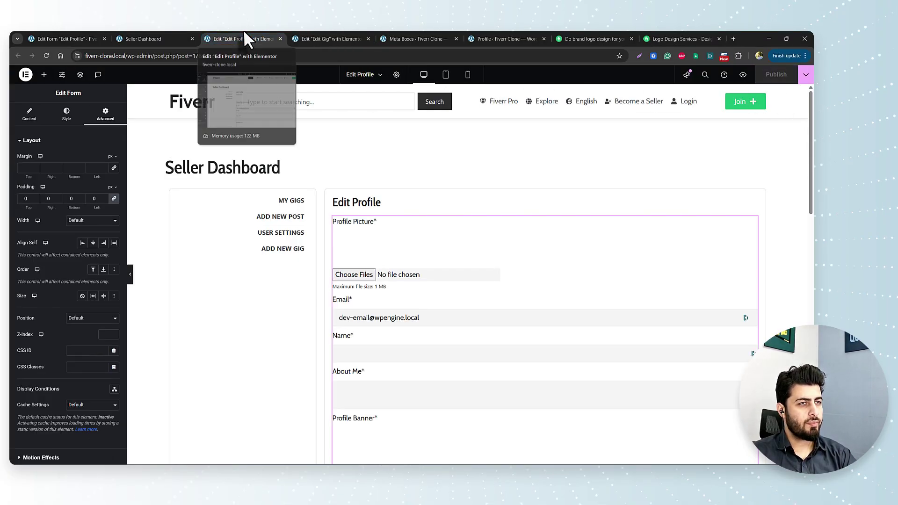
click(177, 38)
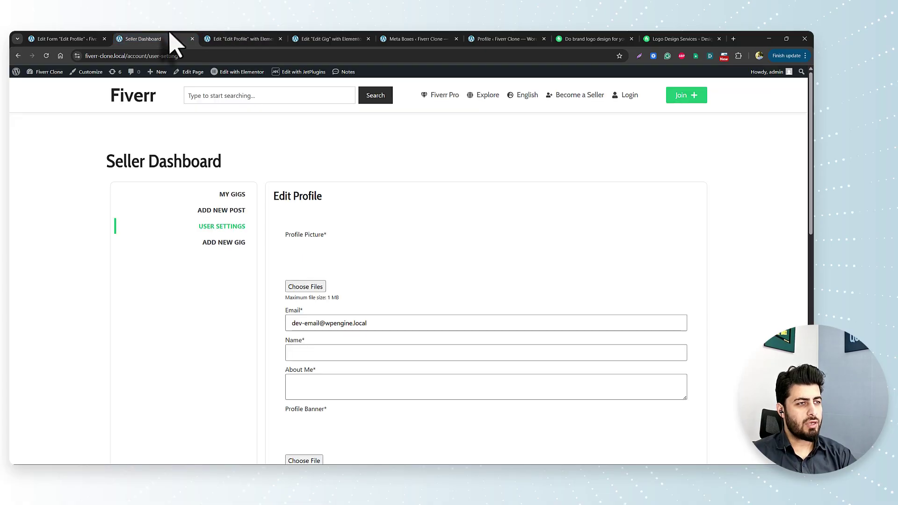
click(45, 55)
click(264, 41)
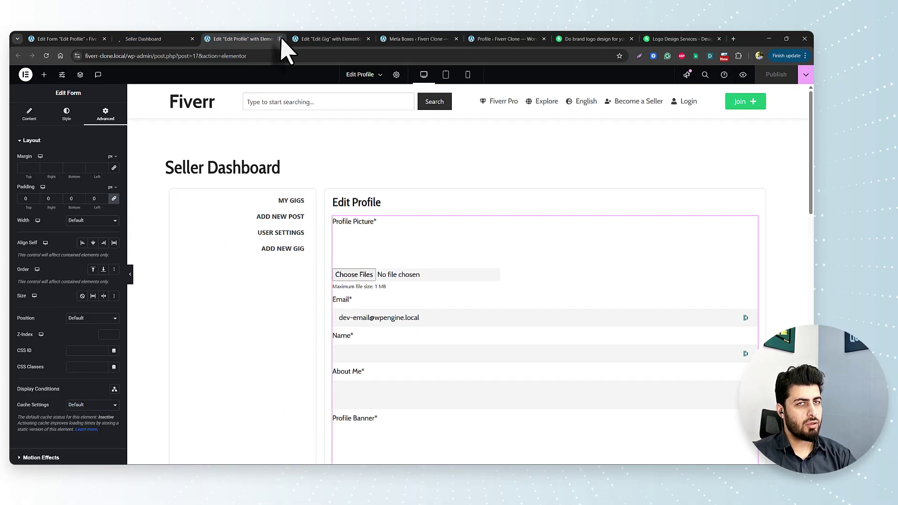
click(280, 39)
click(280, 39)
click(161, 39)
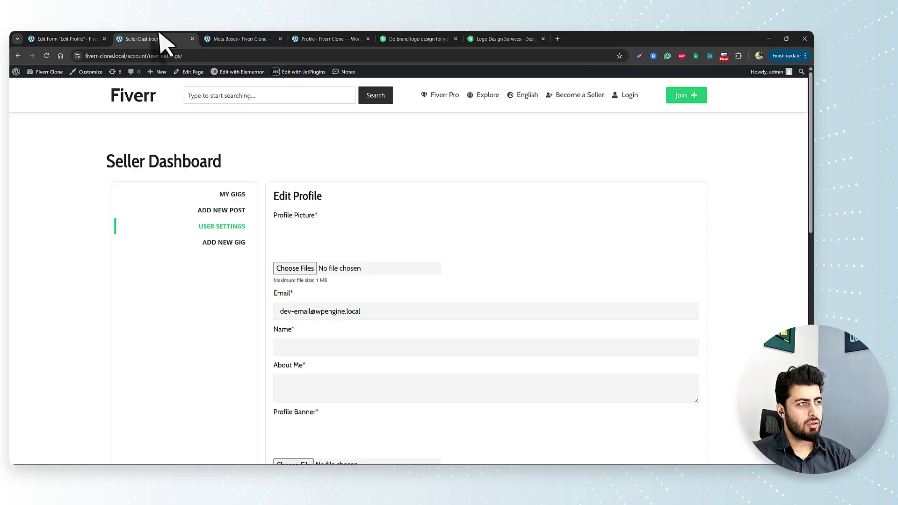
scroll(369, 312, down, 6)
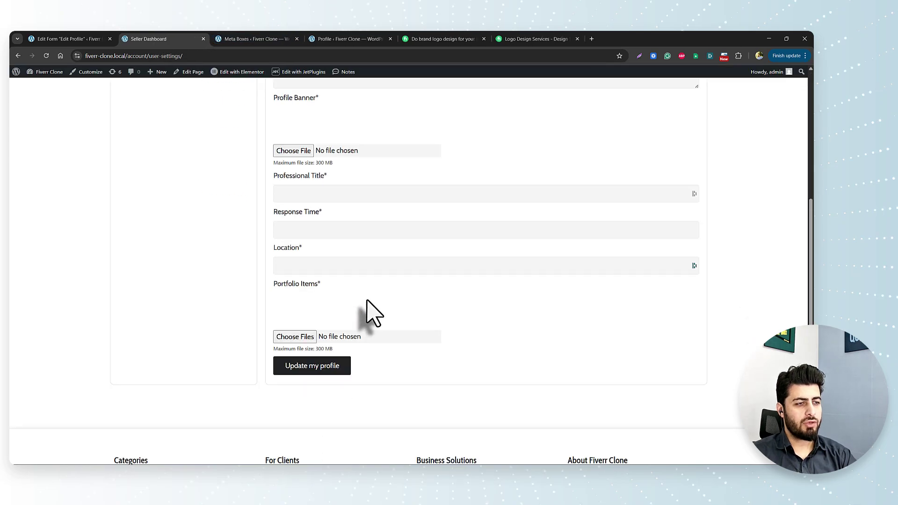
- Set the Edit Profile form's successful submission message to "Profile updated successfully" and update the form
click(70, 39)
scroll(288, 335, down, 5)
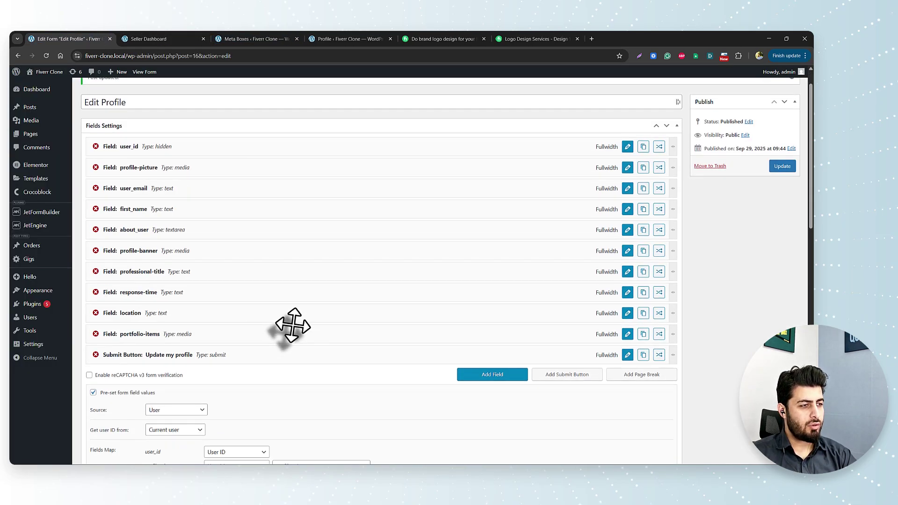
scroll(288, 336, down, 5)
triple_click(235, 184)
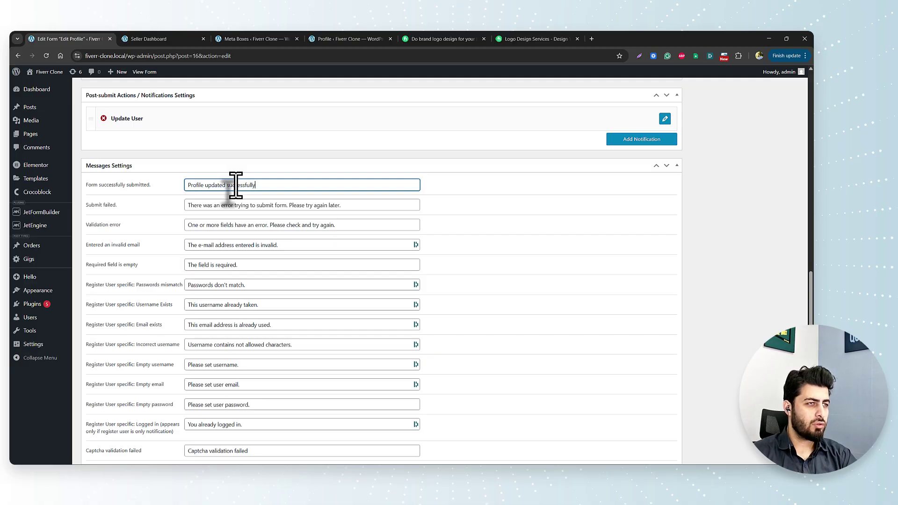
scroll(746, 255, up, 3)
click(782, 197)
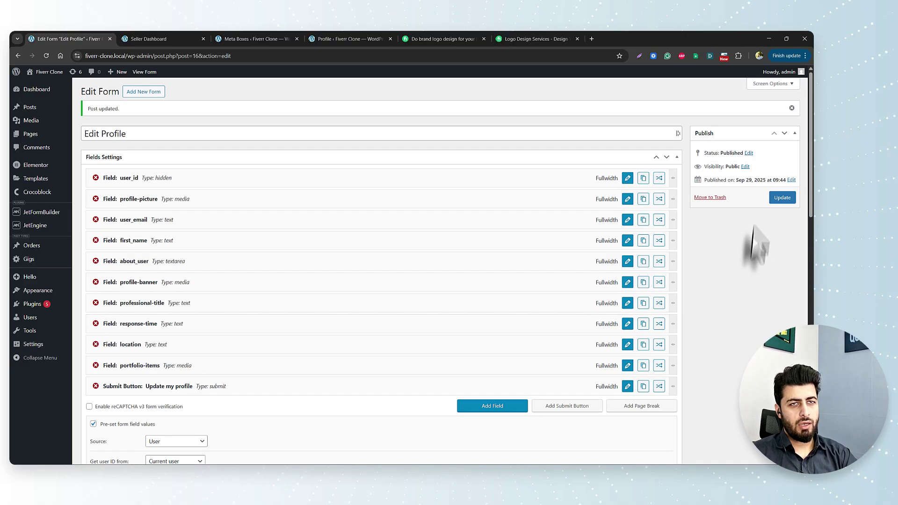
- Fill in the seller's name and the About Me text "This is a fiverr tutorial" in the dashboard's Edit Profile form
click(176, 38)
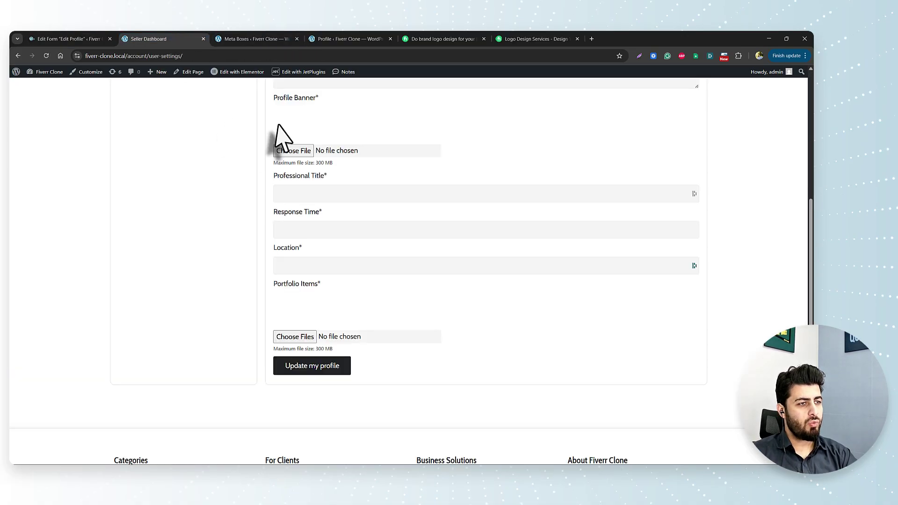
scroll(290, 197, up, 5)
scroll(300, 243, up, 2)
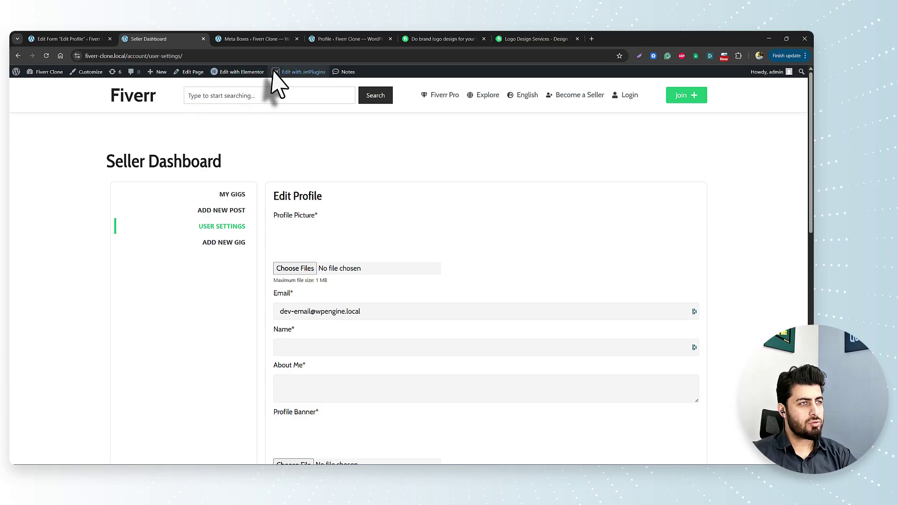
scroll(480, 330, down, 3)
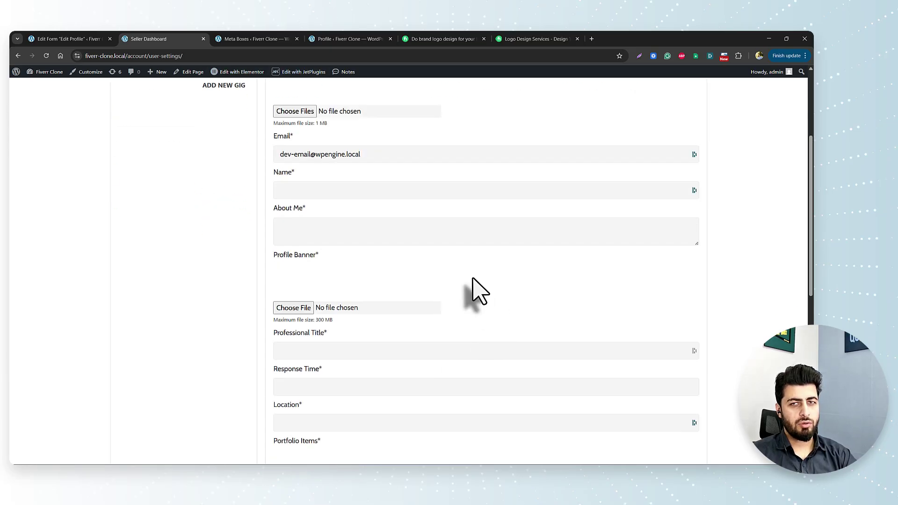
scroll(477, 287, up, 2)
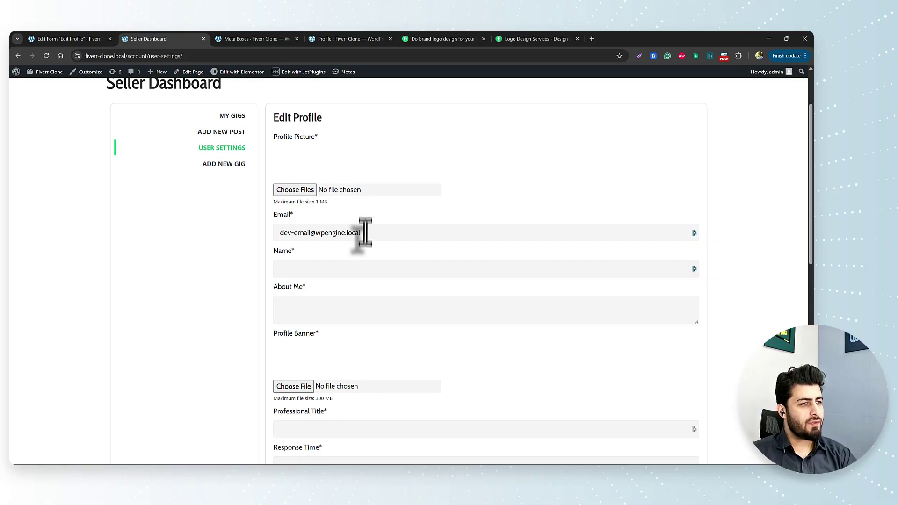
click(365, 270)
text(Mansoor)
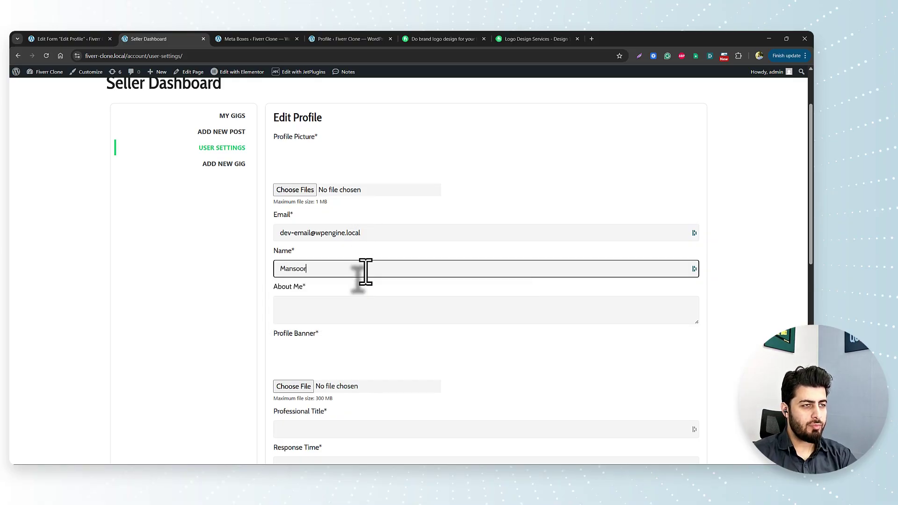
key(Tab)
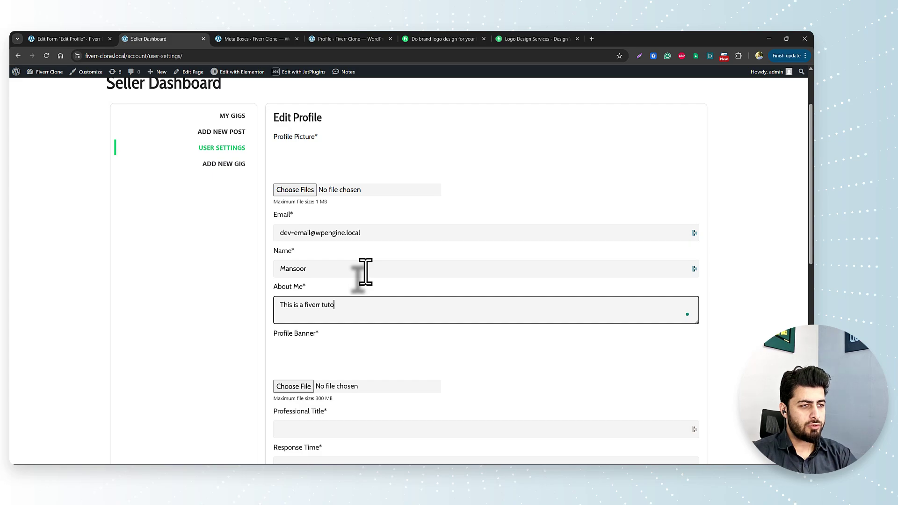
- Upload the fire image as the Profile Banner and enter WordPress Instructor as the Professional Title
scroll(365, 272, down, 2)
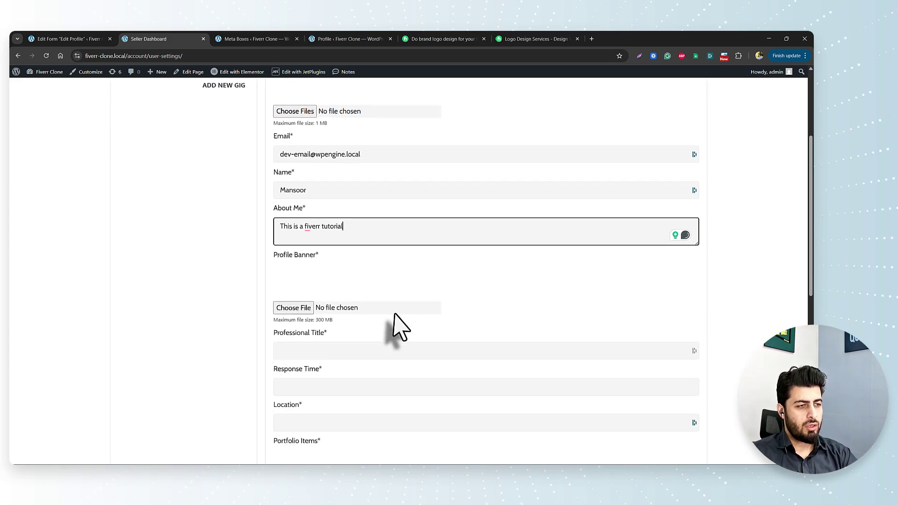
click(377, 351)
click(310, 310)
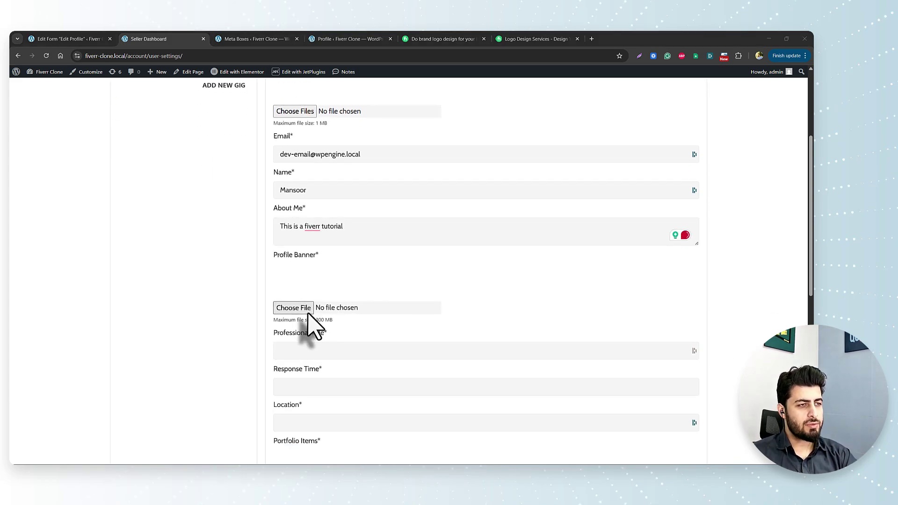
click(379, 348)
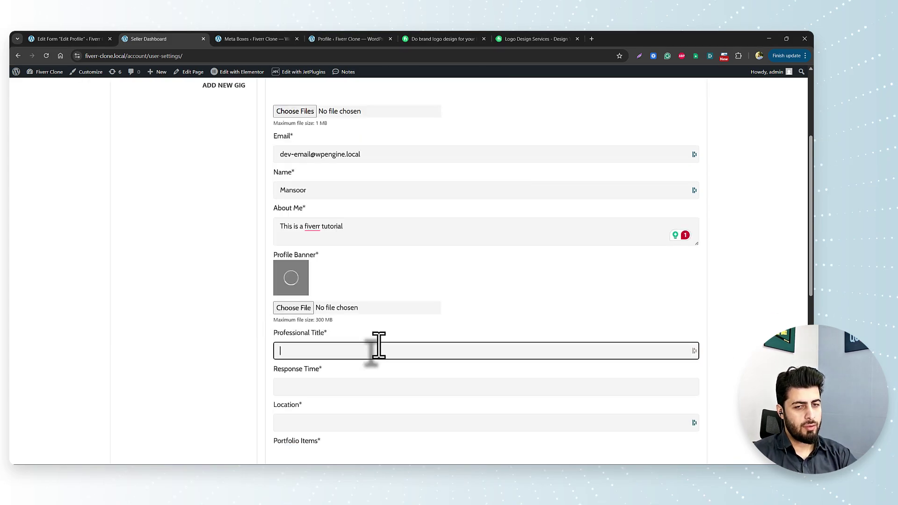
text(Wo)
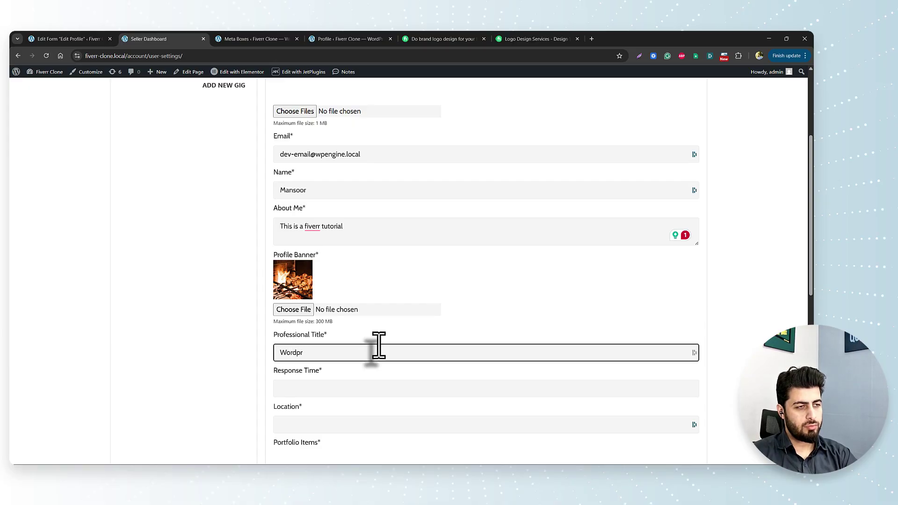
text(rdPress Instruc)
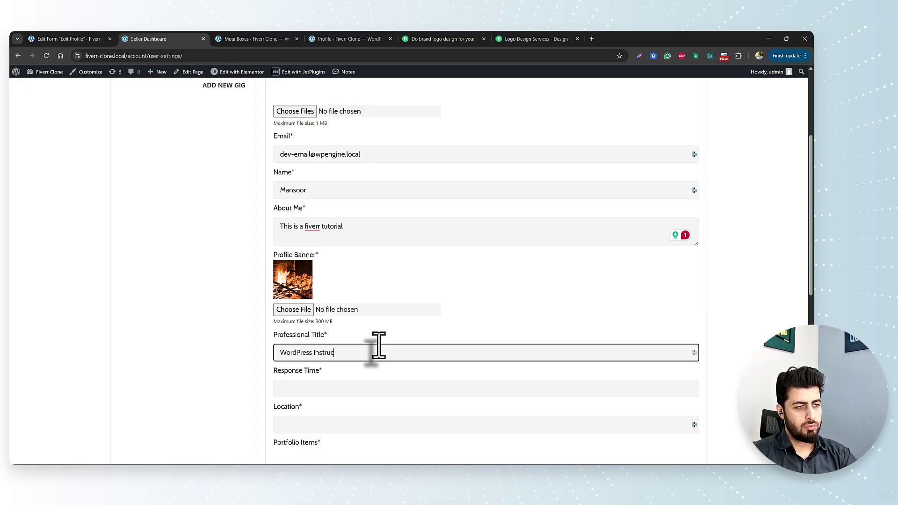
text(tor)
key(Tab)
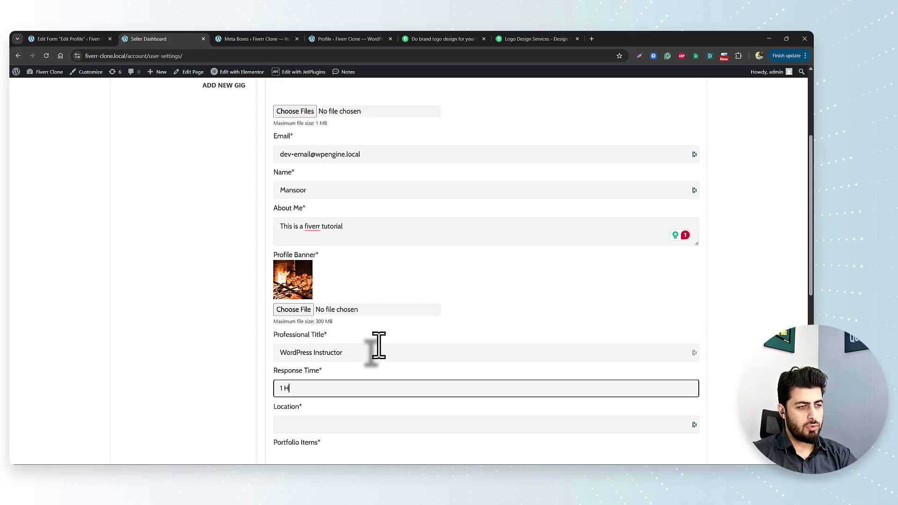
- Enter 1 Hr as the Response Time and London as the Location, dismissing the address suggestion
text(1 Hrs)
key(BackSpace)
key(Tab)
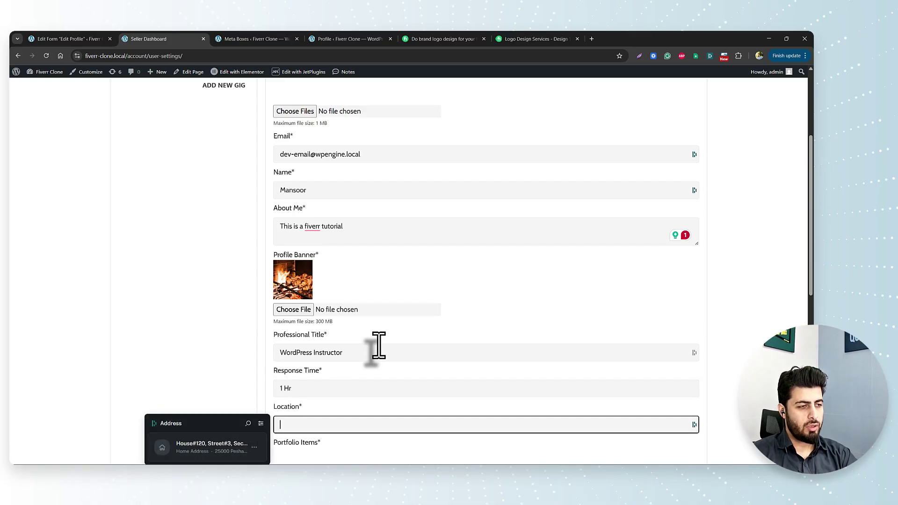
key(Escape)
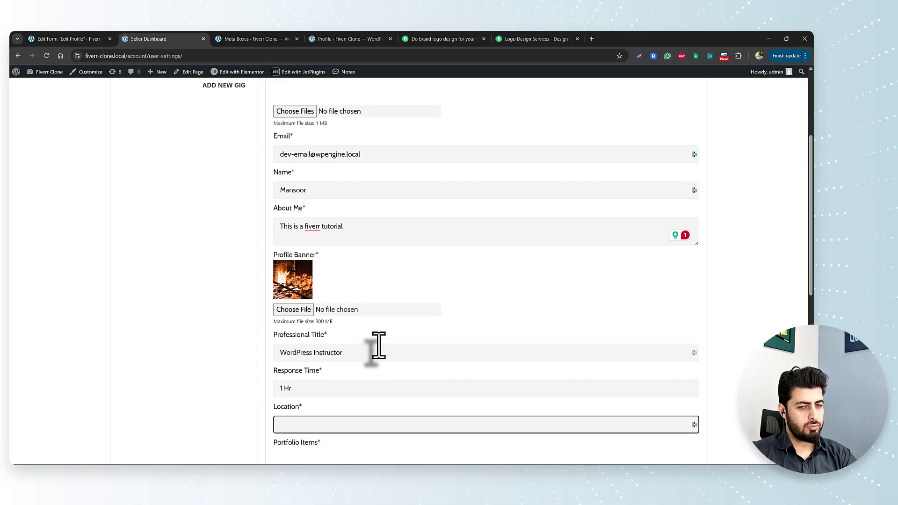
text(London)
key(Tab)
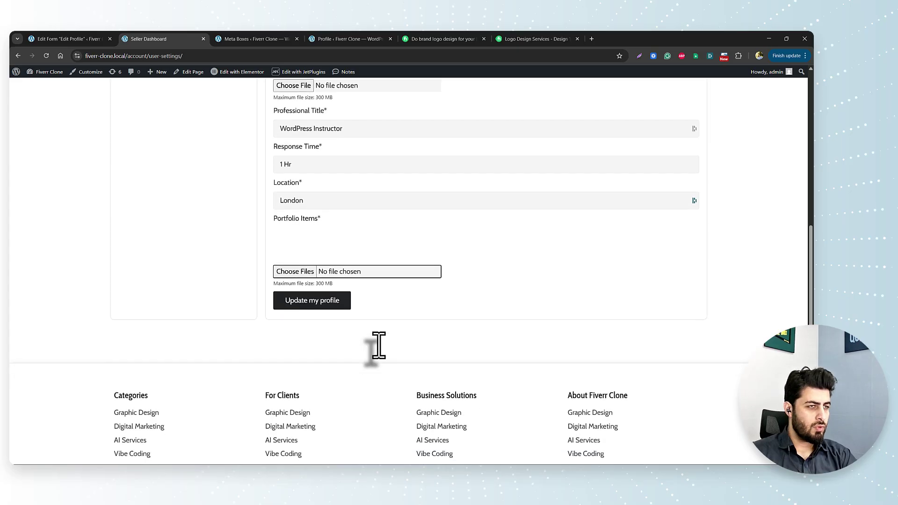
- Try to submit the profile update without a profile picture or portfolio items, and check the message below the form
click(330, 307)
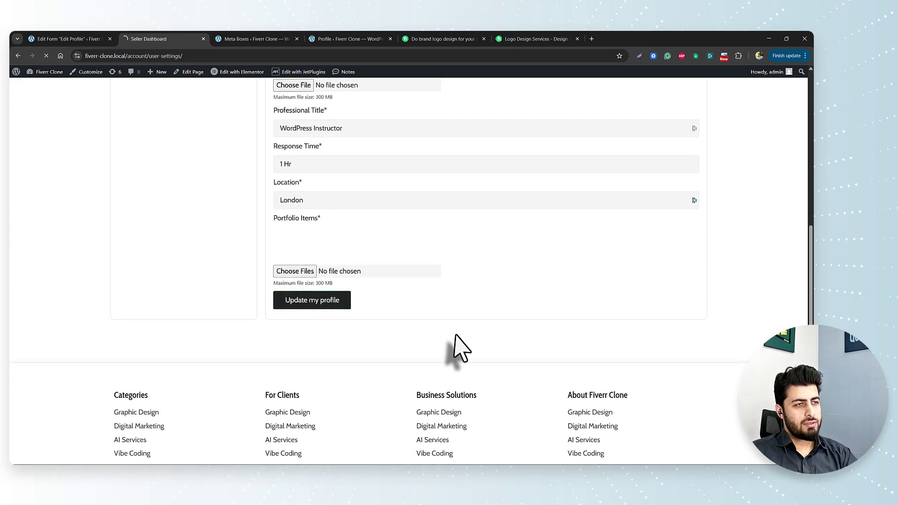
scroll(470, 355, up, 7)
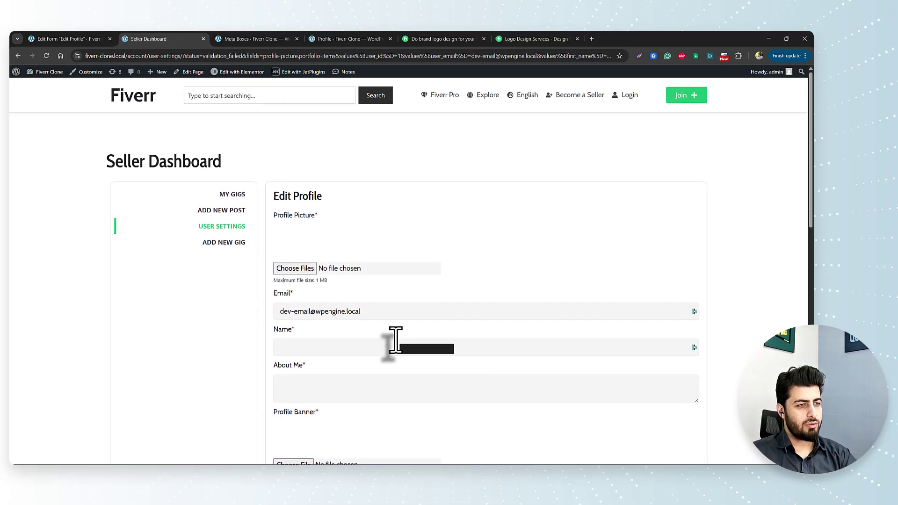
scroll(392, 377, down, 6)
scroll(392, 372, down, 1)
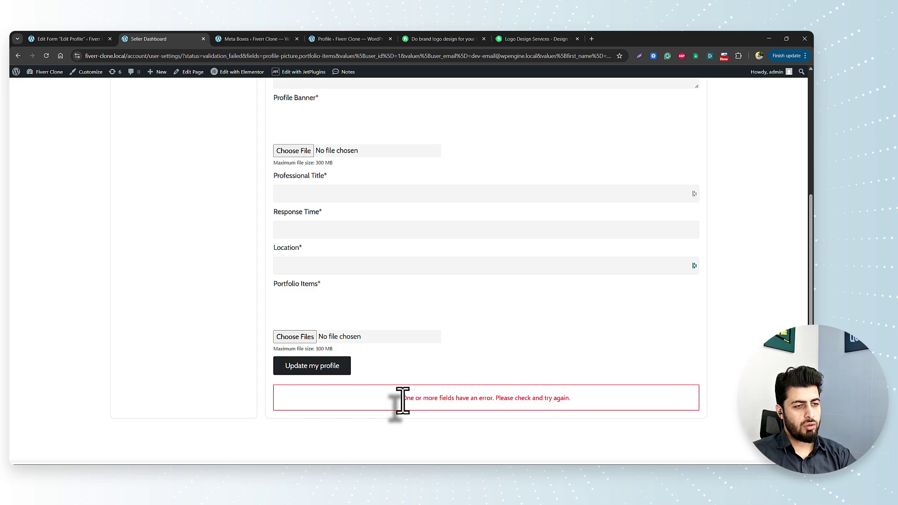
drag(402, 400, 552, 401)
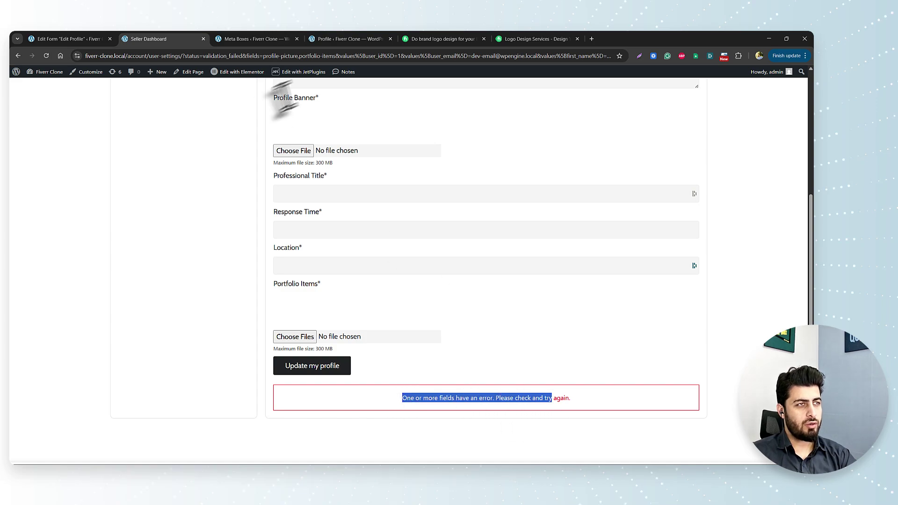
- Make the portfolio-items field optional in the Edit Profile form's field settings
mouse_move(276, 73)
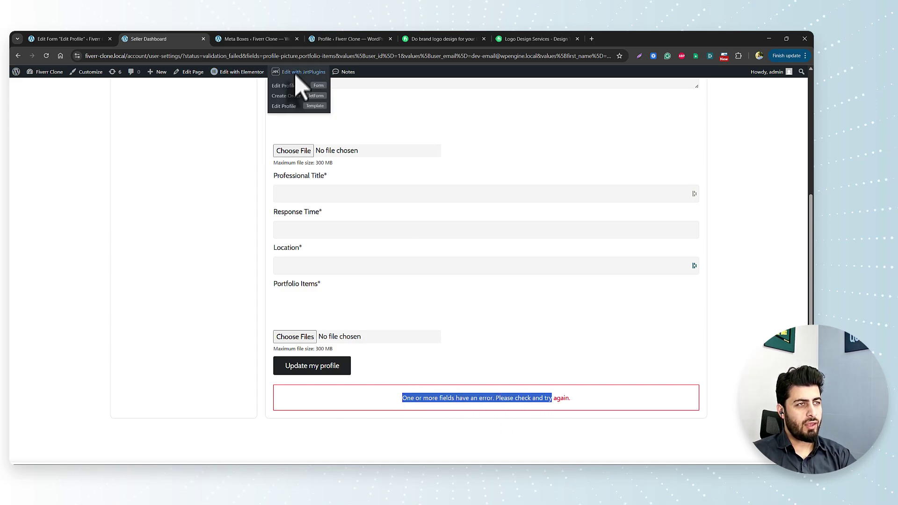
middle_click(297, 88)
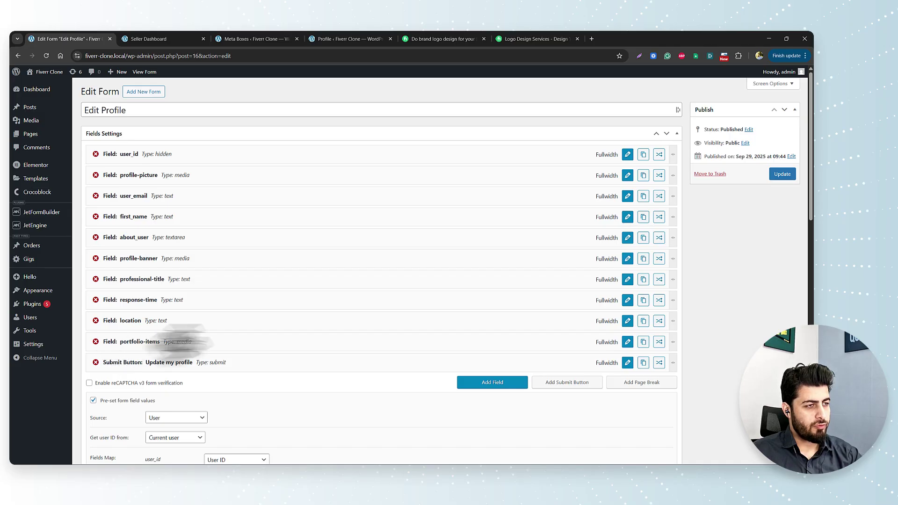
click(628, 342)
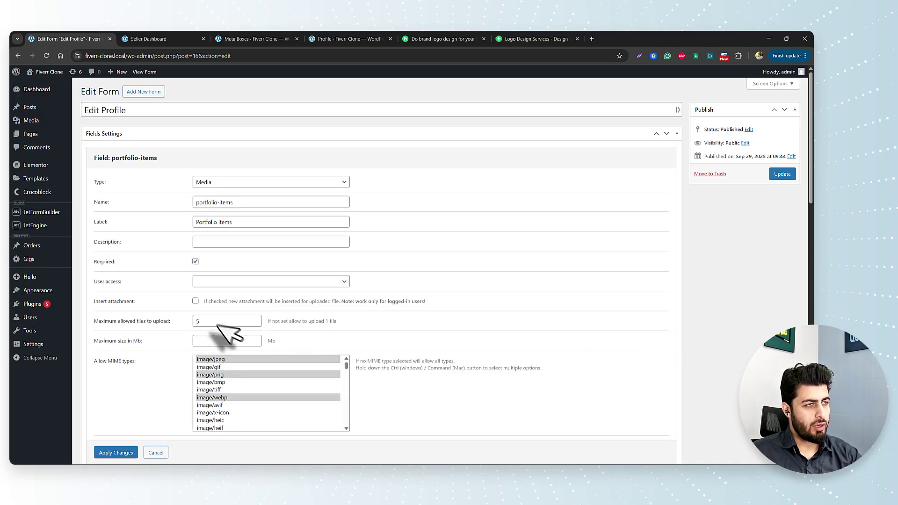
click(195, 261)
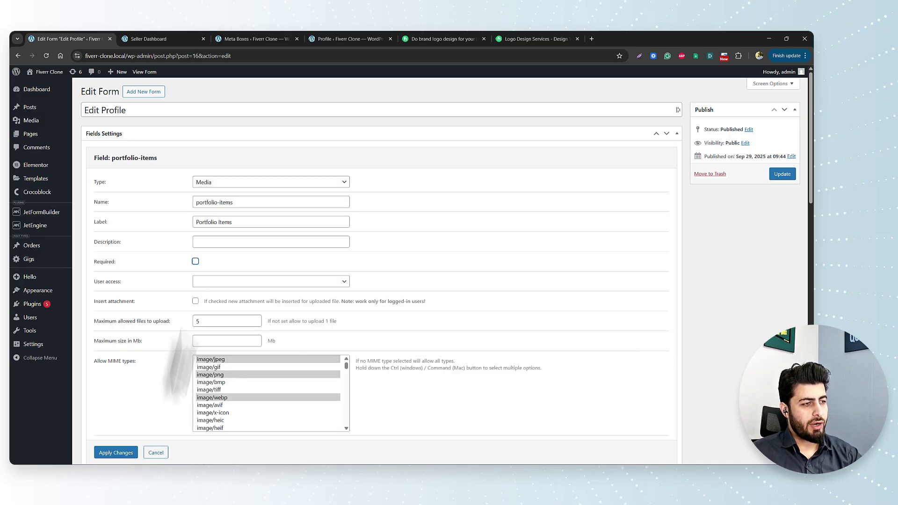
click(116, 453)
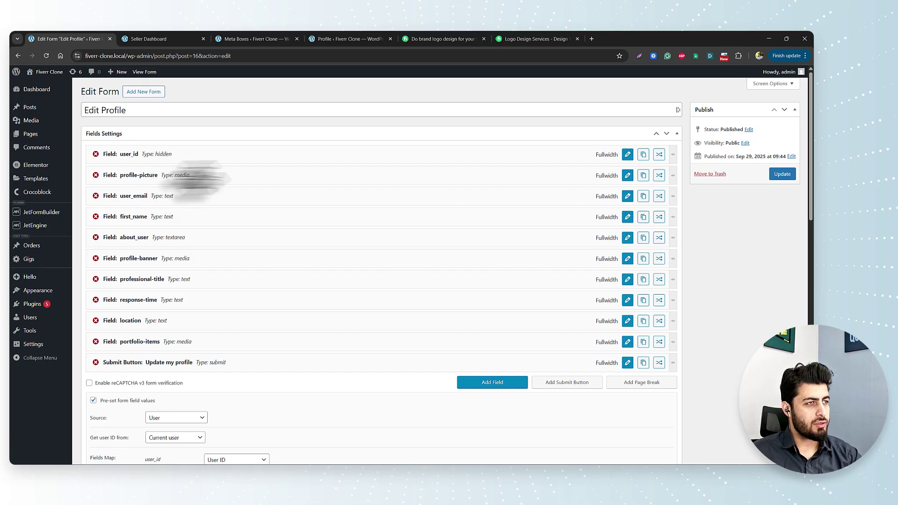
- Make the profile-picture field optional and update the Edit Profile form
click(628, 175)
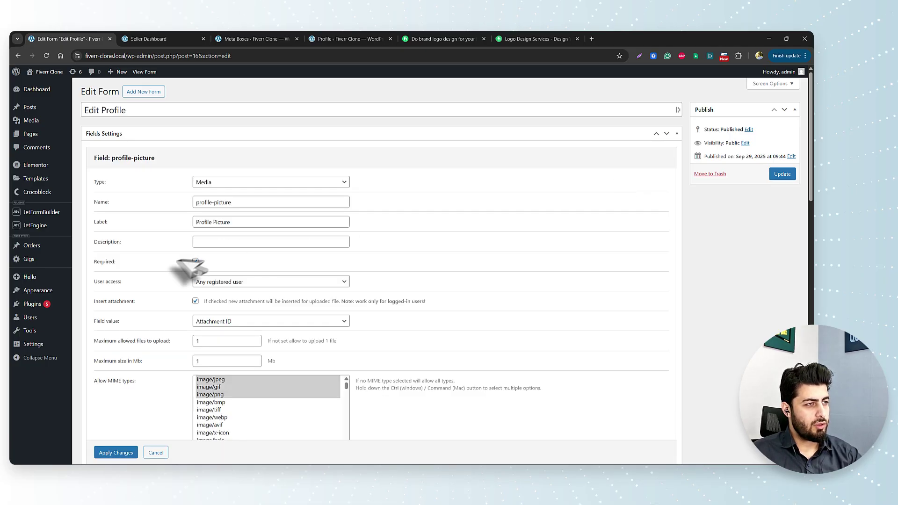
click(116, 453)
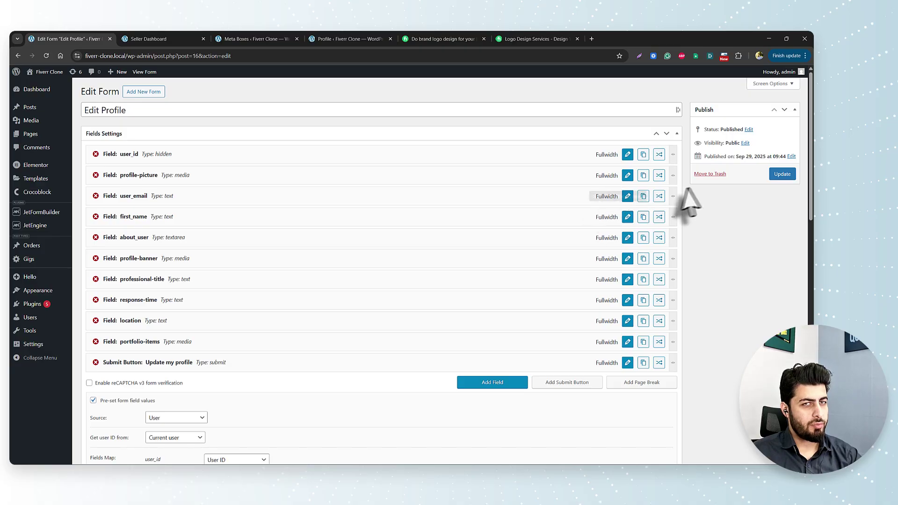
click(782, 174)
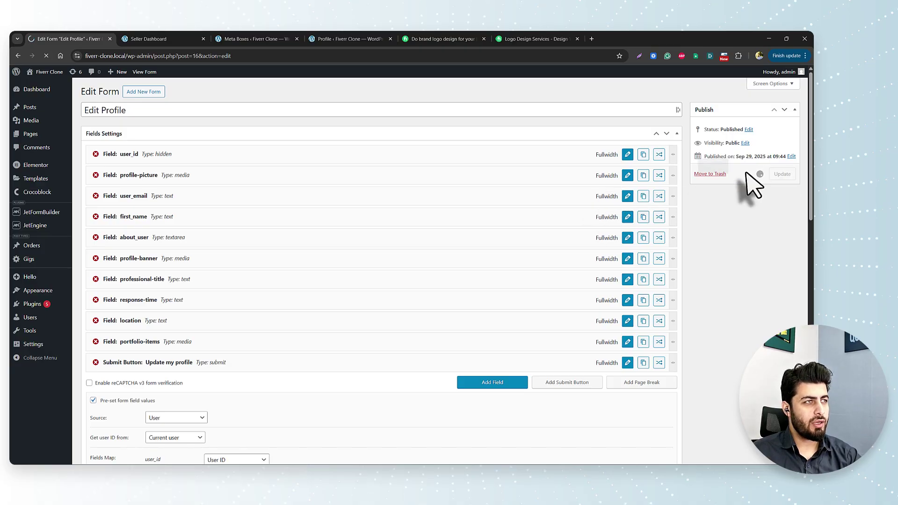
- Enter the seller's name and the About Me text "Fiverr Video" on the reloaded User Settings page
click(155, 39)
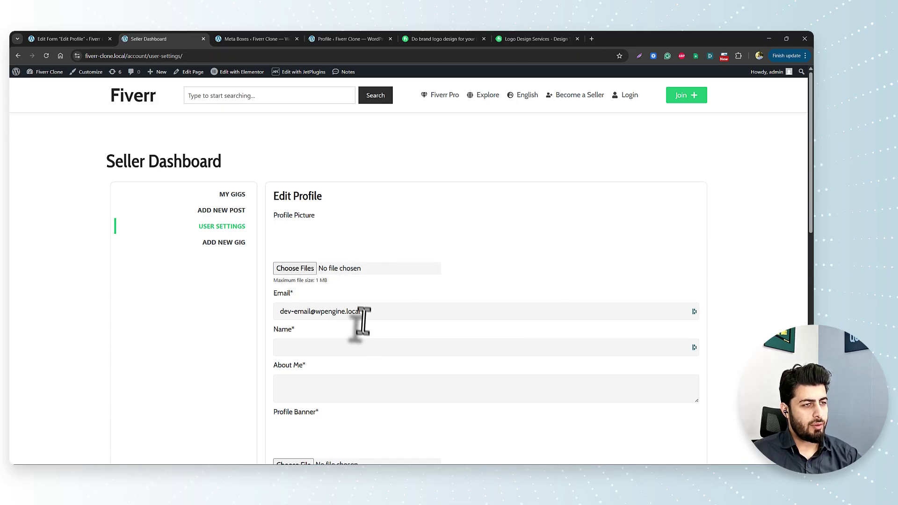
click(362, 342)
text(Mansoor)
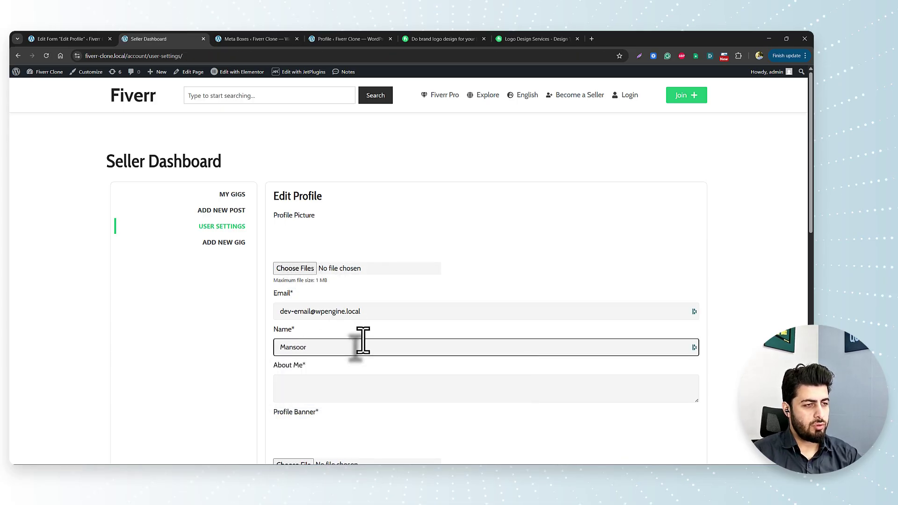
key(Tab)
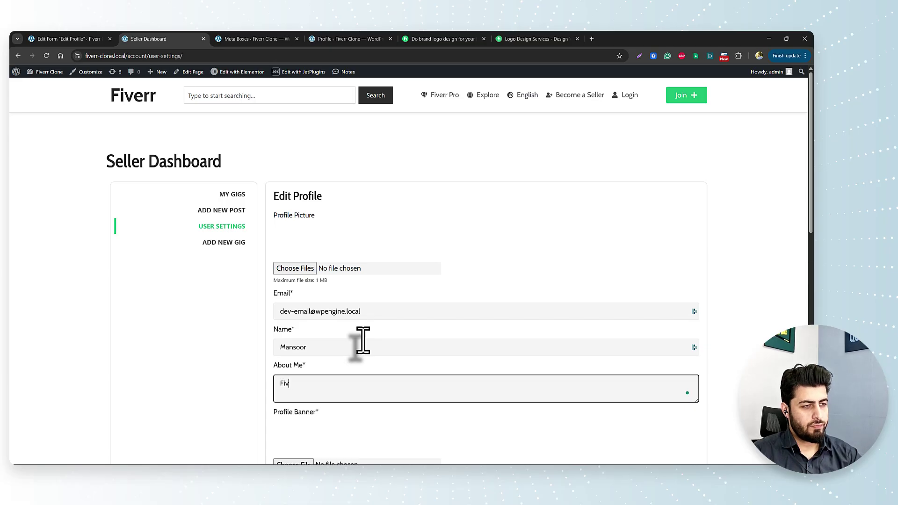
text(Fiverr Video)
key(Tab)
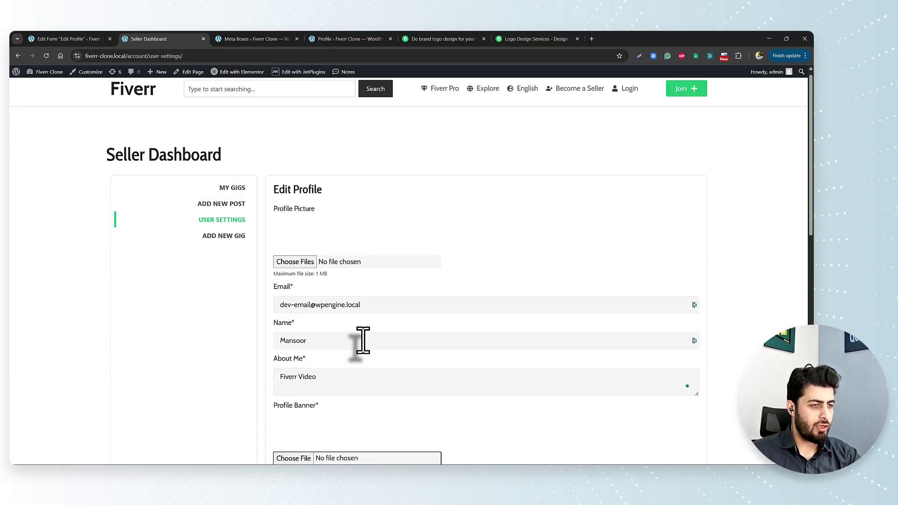
- Fill in the professional title "WordPress Instructor", response time "1 Hr" and location "London" in the seller's profile form
scroll(363, 341, down, 4)
click(325, 300)
text(WordPress Instru)
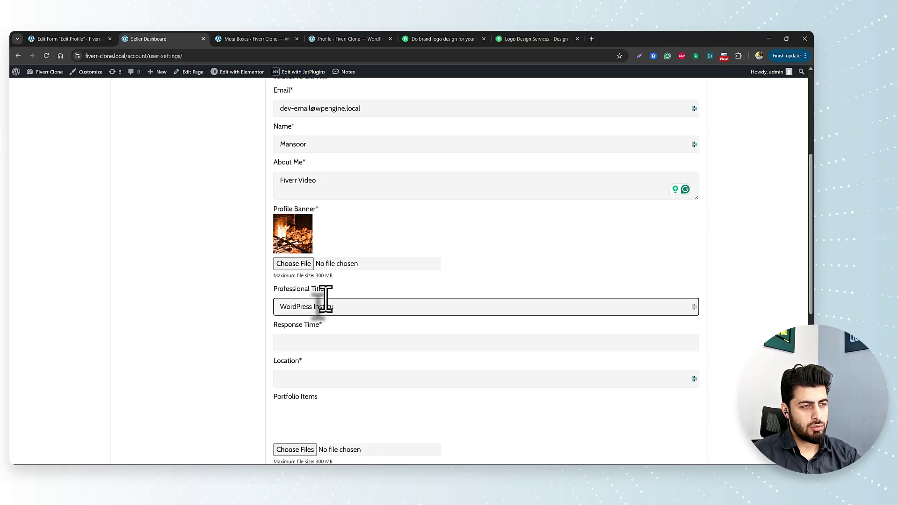
text(ctor)
key(Tab)
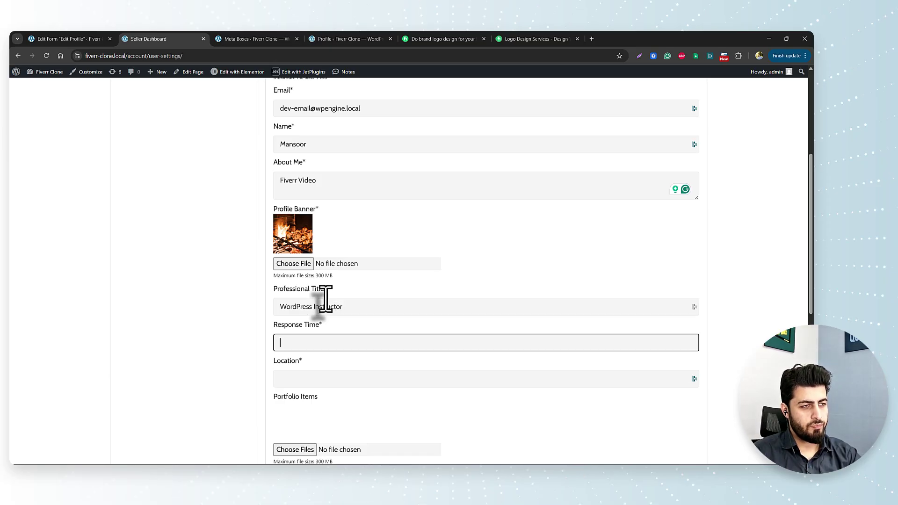
text(1 Hr)
key(Tab)
text(L)
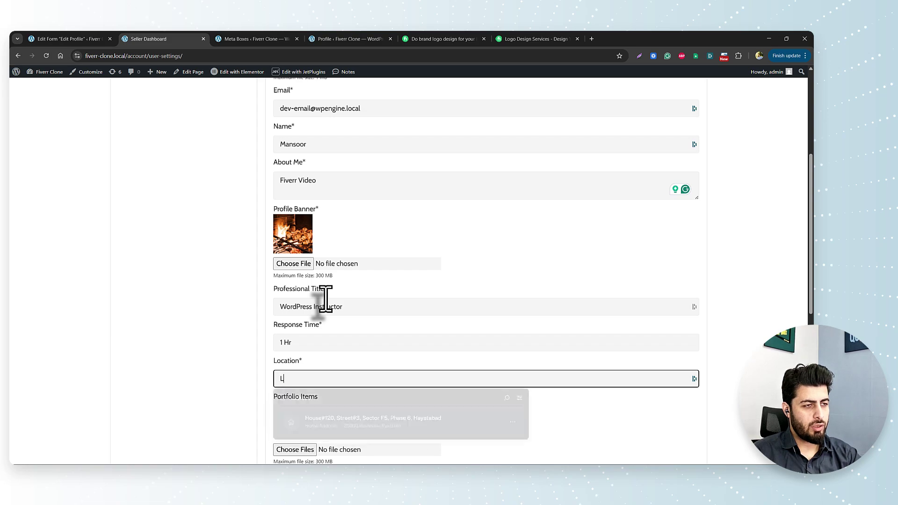
key(Tab)
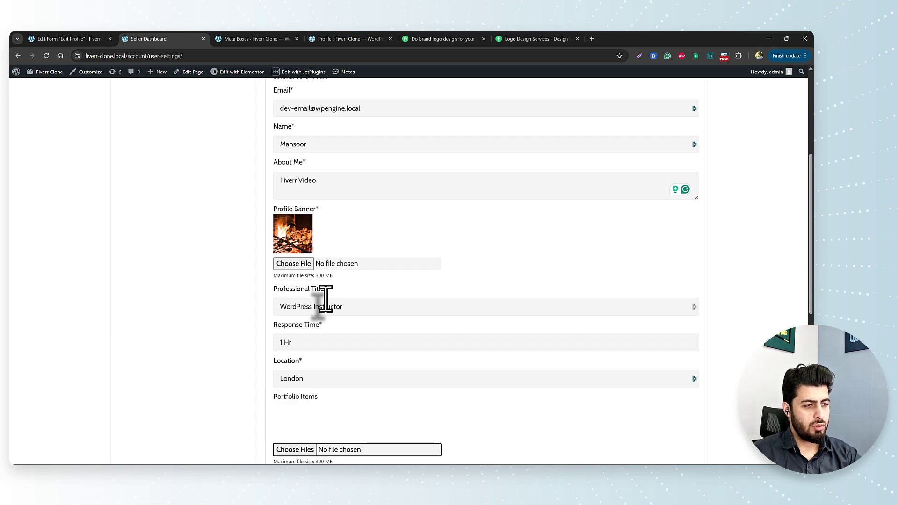
- Review the completed profile form, submit the profile update and check the message below the form
scroll(327, 311, down, 2)
scroll(349, 353, up, 6)
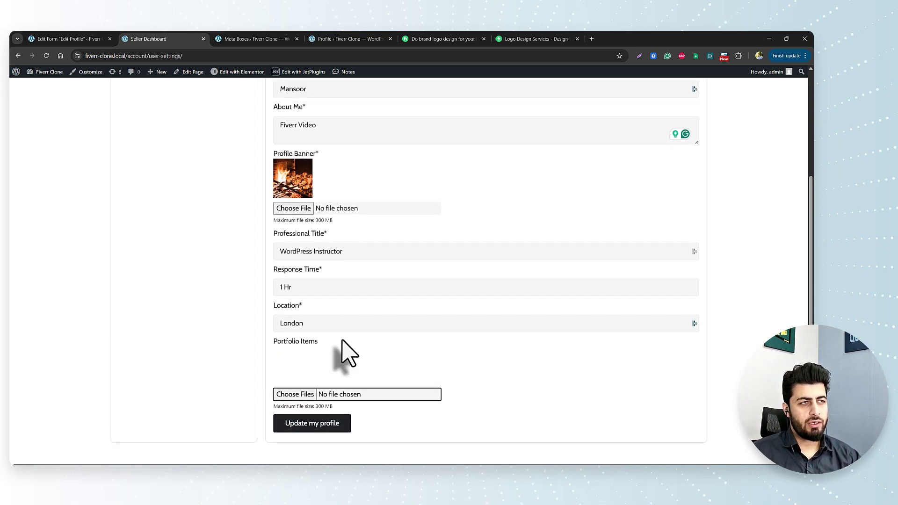
scroll(327, 274, down, 6)
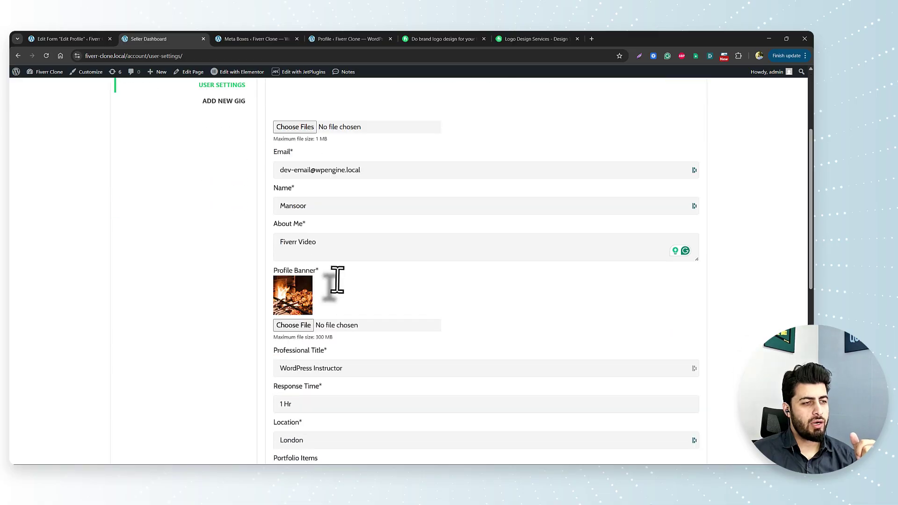
scroll(330, 355, down, 1)
click(322, 364)
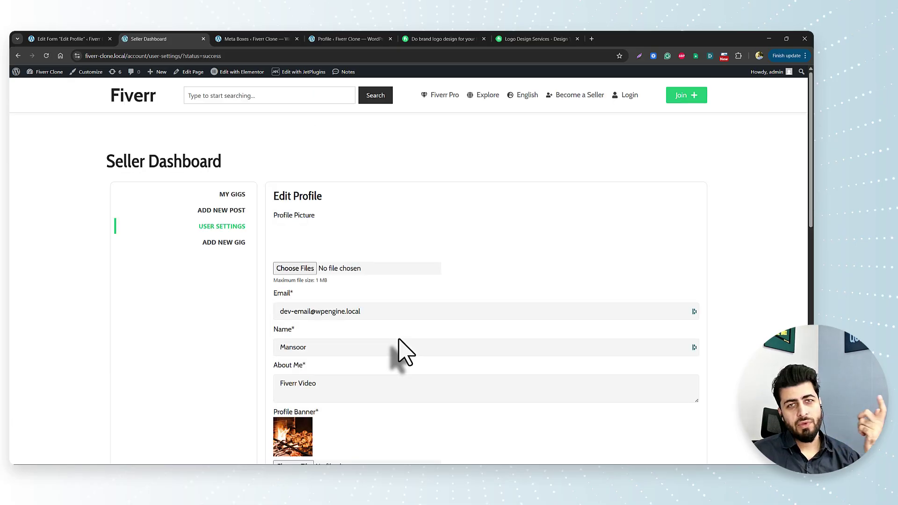
scroll(398, 342, down, 7)
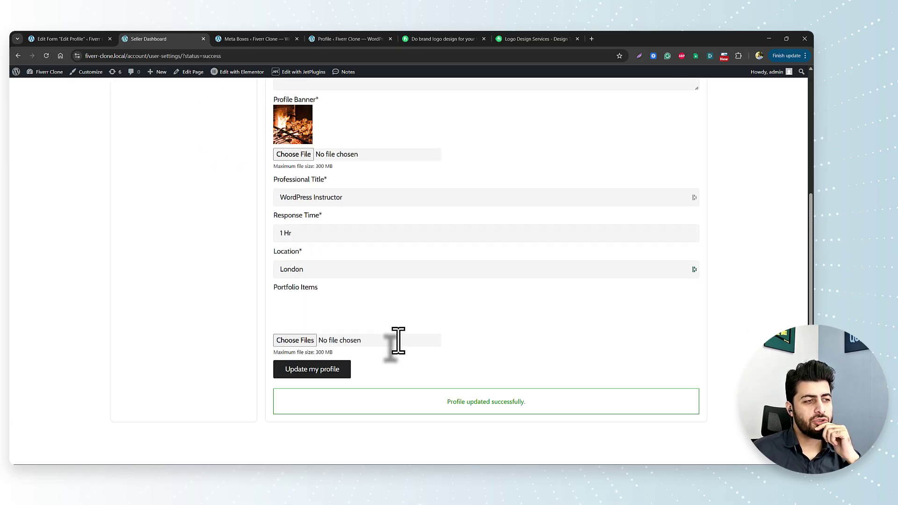
- Examine the Edit Profile form's fields, field mapping and post-submit action, and compare them with the dashboard's User Settings page
click(65, 38)
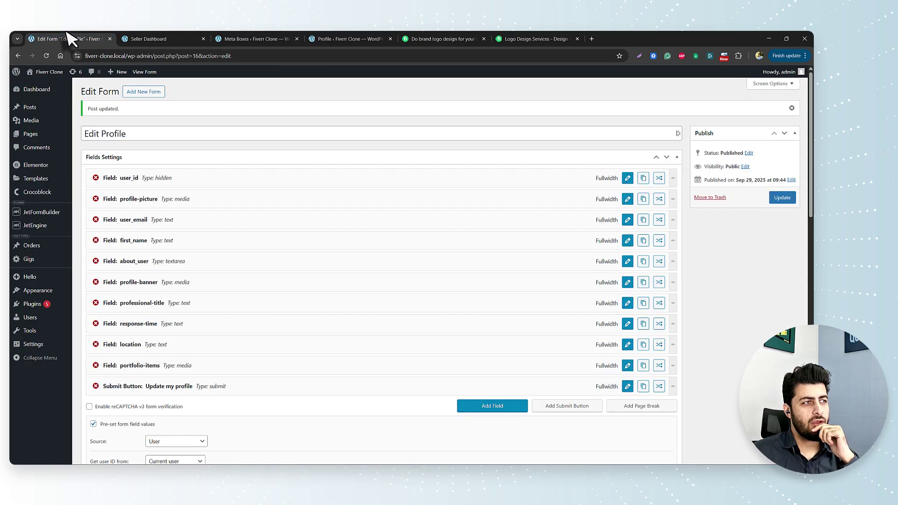
scroll(588, 351, down, 2)
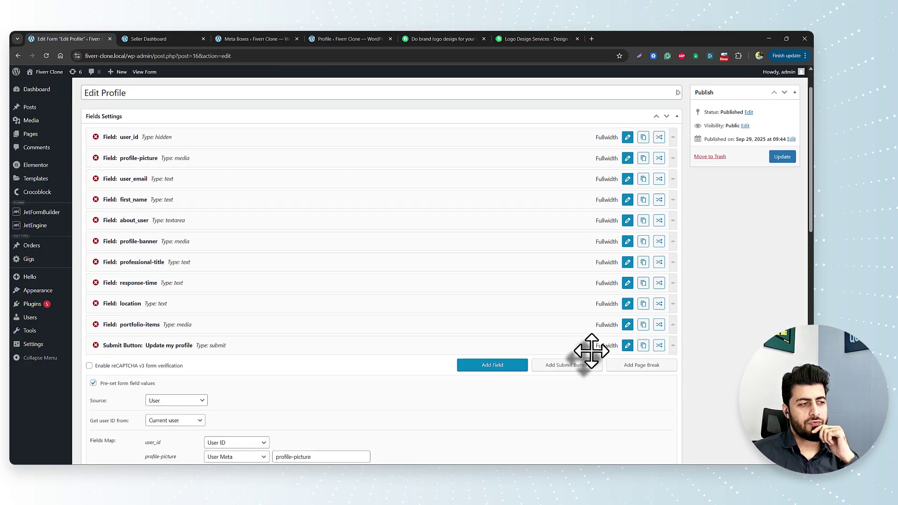
scroll(589, 351, down, 3)
scroll(608, 328, up, 4)
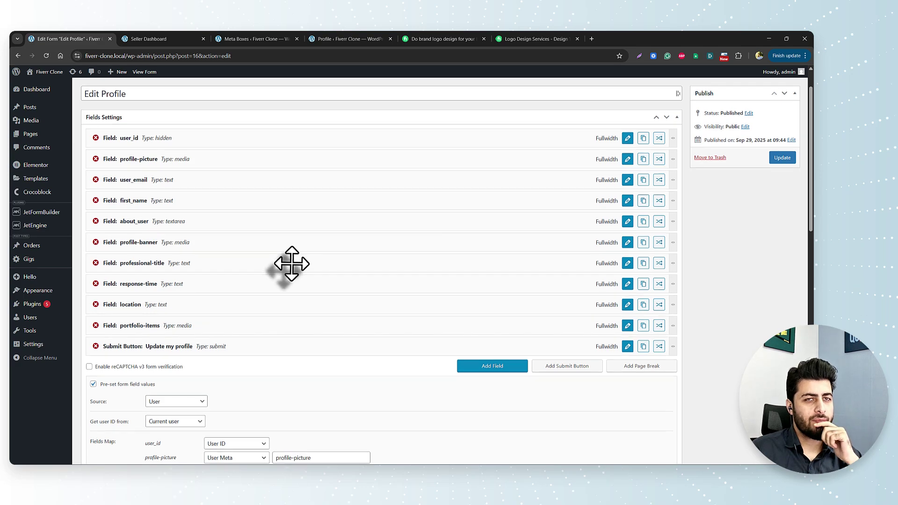
scroll(291, 262, down, 9)
scroll(296, 290, up, 2)
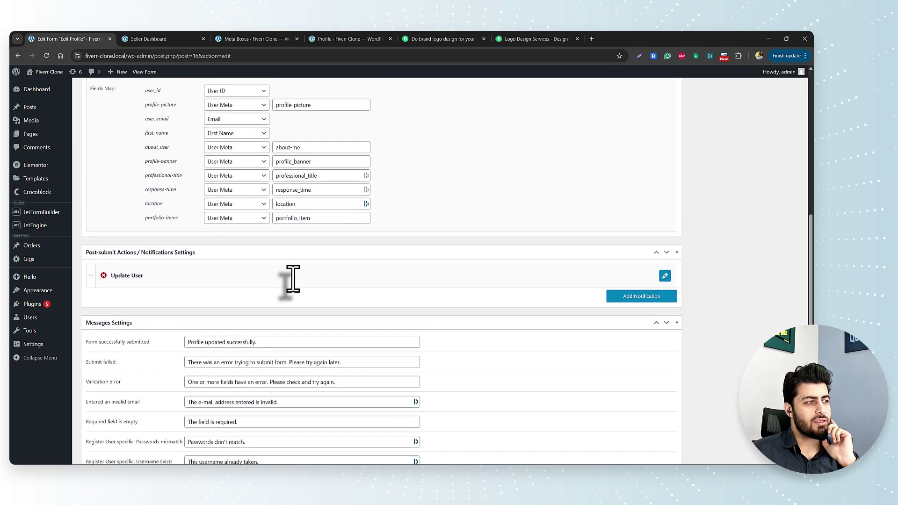
click(149, 39)
scroll(260, 271, up, 8)
scroll(261, 271, up, 1)
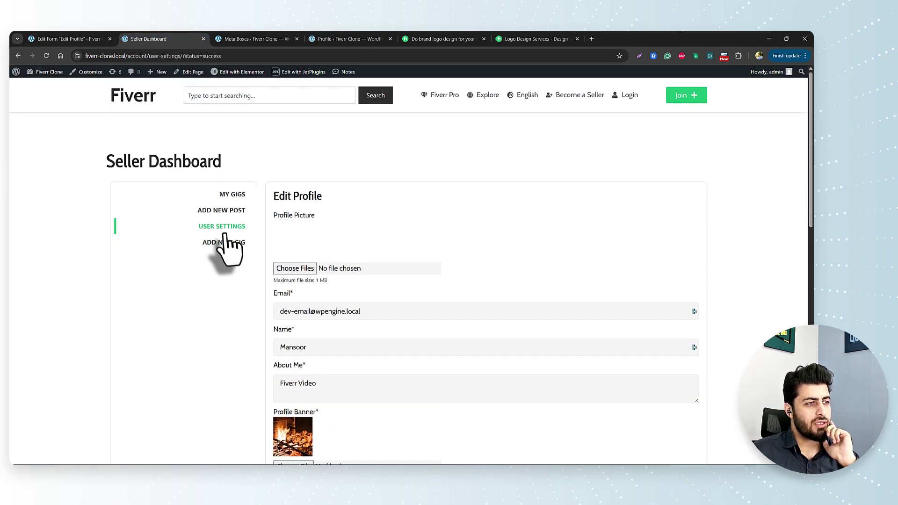
- In JetEngine's Profile Builder, retitle the User Settings account subpage "Edit Profile" and save the settings
click(63, 38)
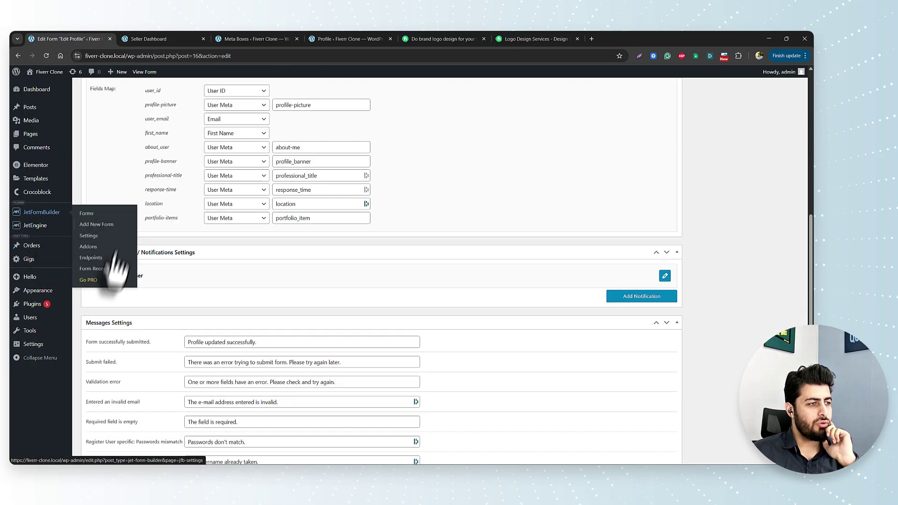
mouse_move(47, 225)
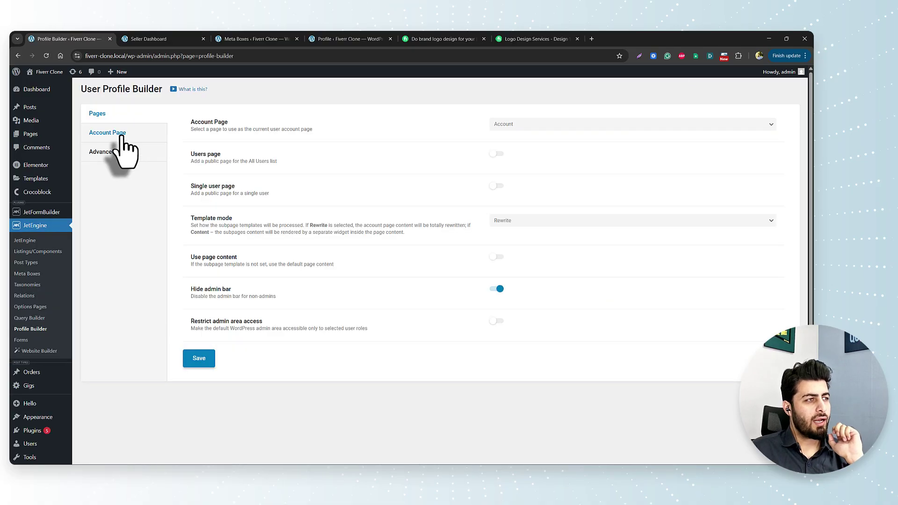
click(117, 136)
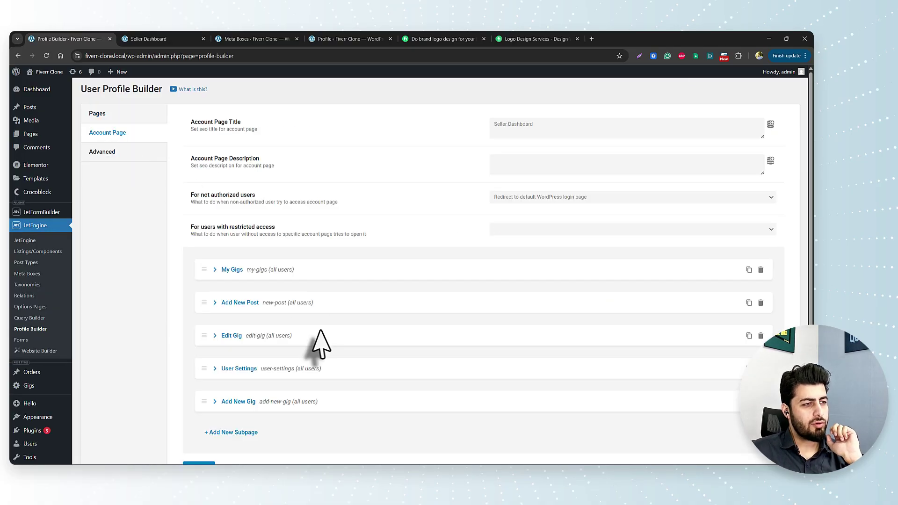
scroll(299, 337, down, 2)
click(214, 303)
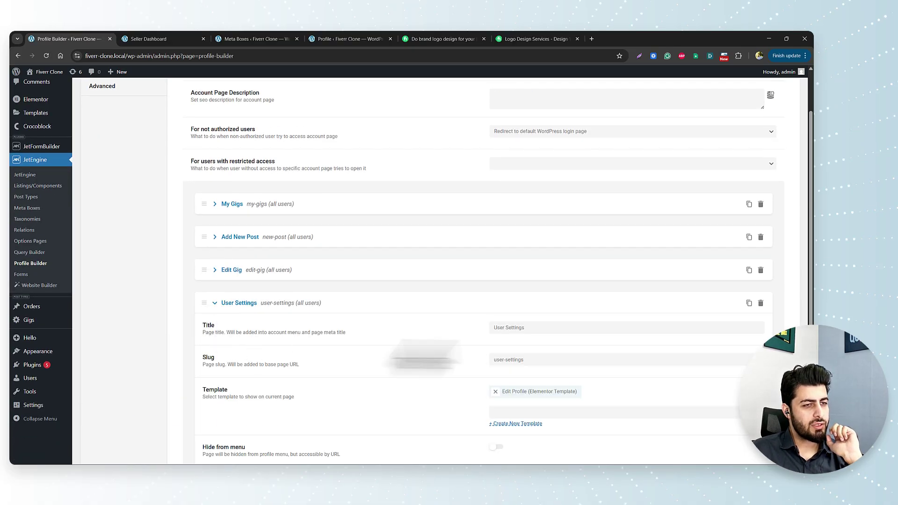
triple_click(536, 331)
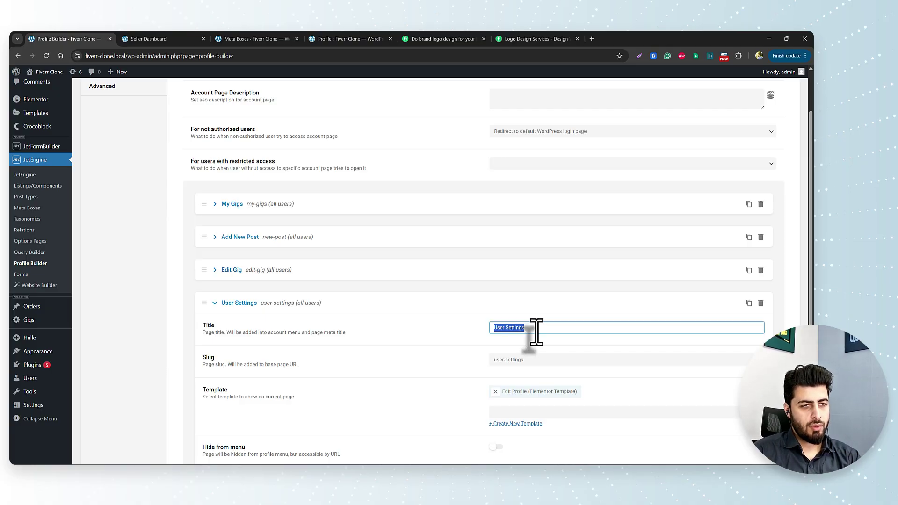
text(Edit Profile)
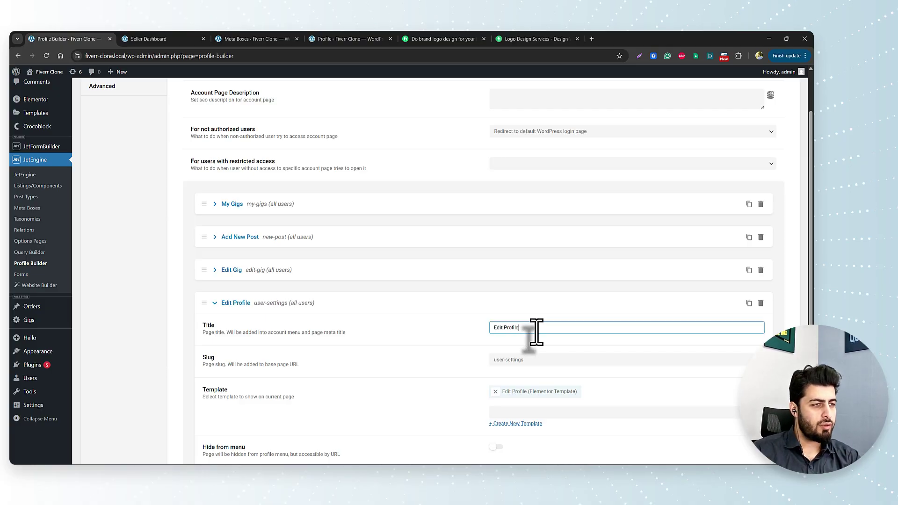
scroll(537, 331, down, 4)
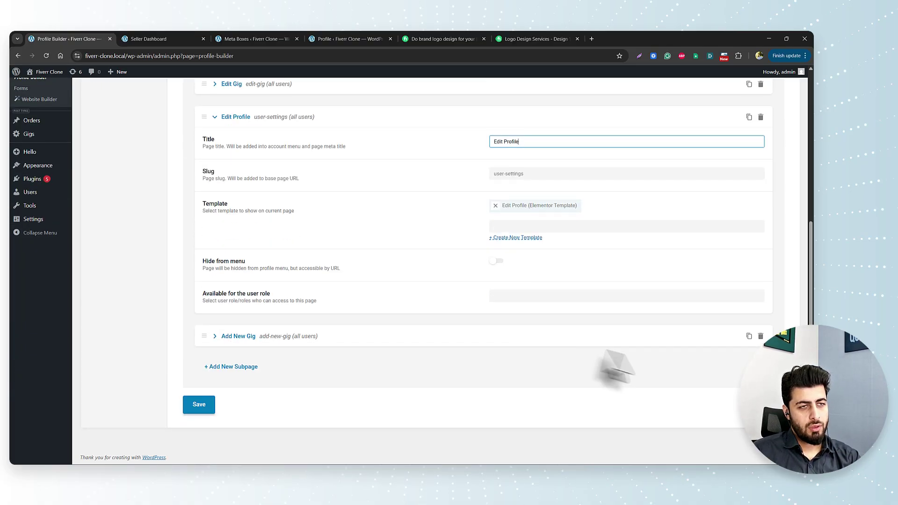
click(200, 405)
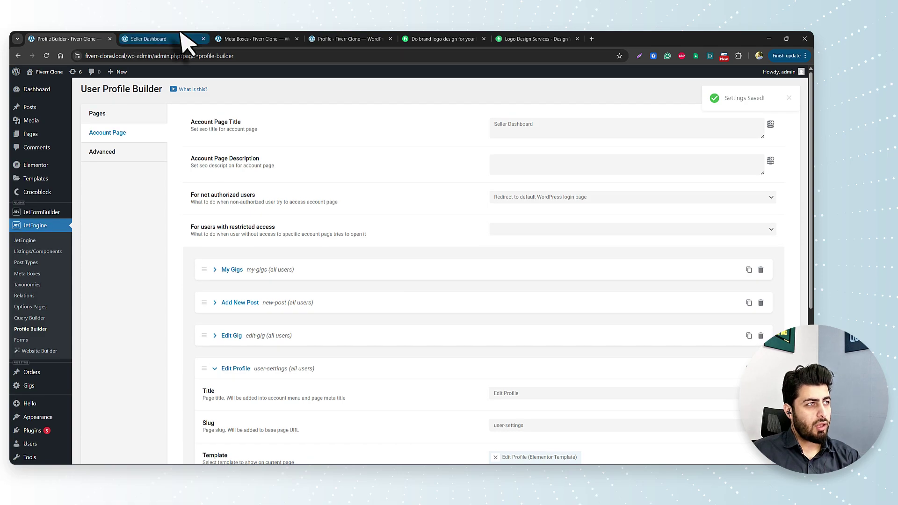
- Reload the seller dashboard through My Gigs, open the renamed Edit Profile page and check its menu label and saved field values
click(183, 38)
click(236, 196)
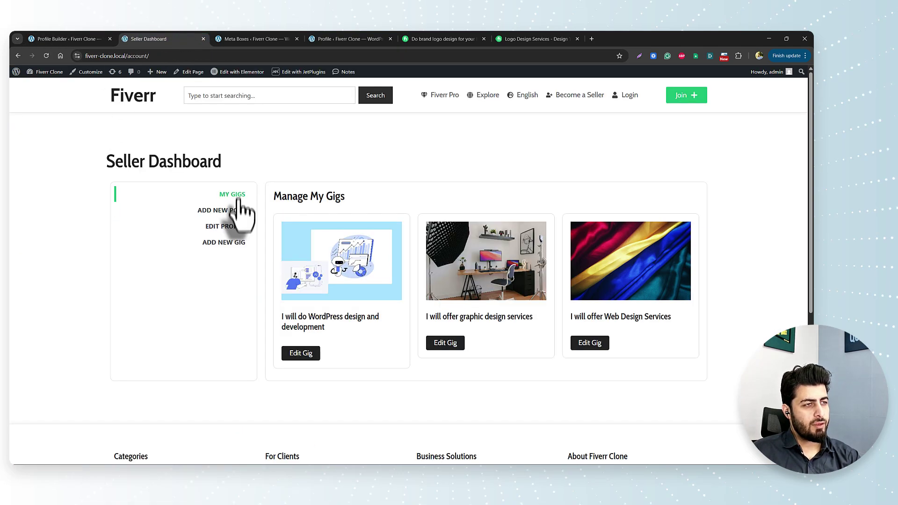
click(240, 229)
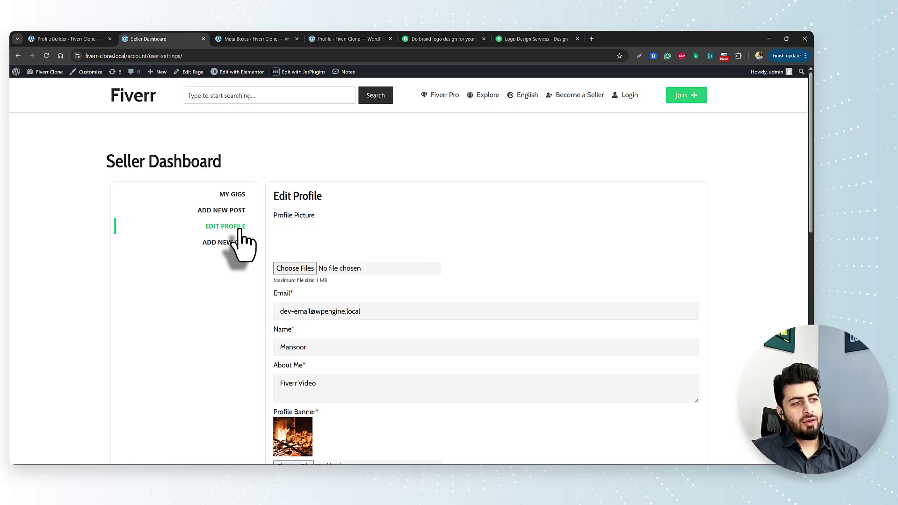
scroll(402, 291, down, 7)
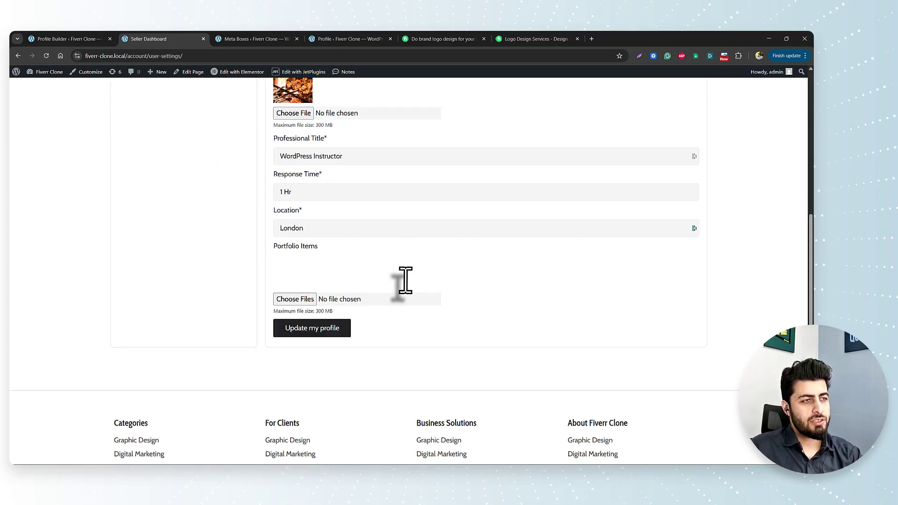
scroll(451, 305, up, 5)
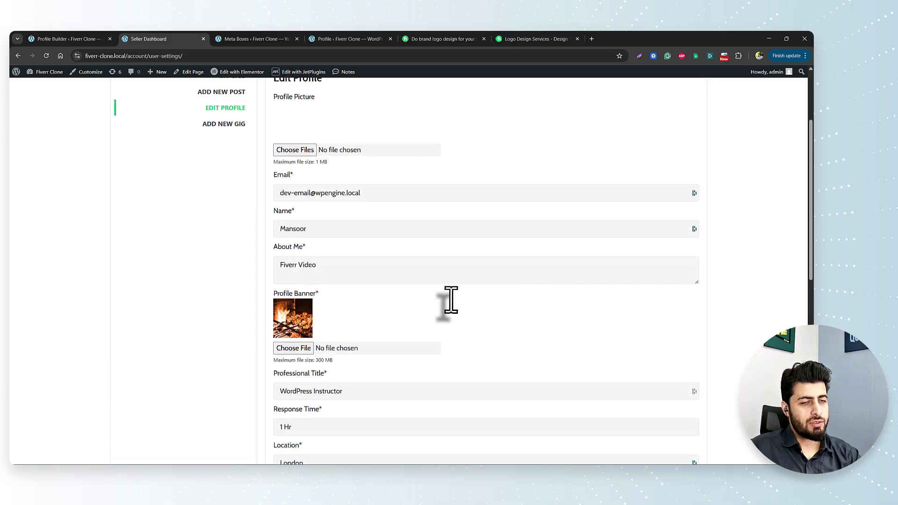
scroll(451, 302, up, 3)
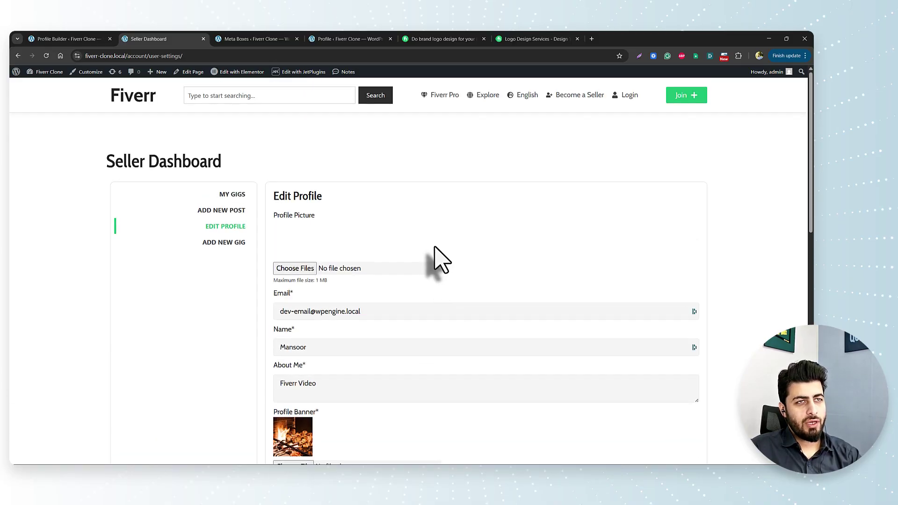